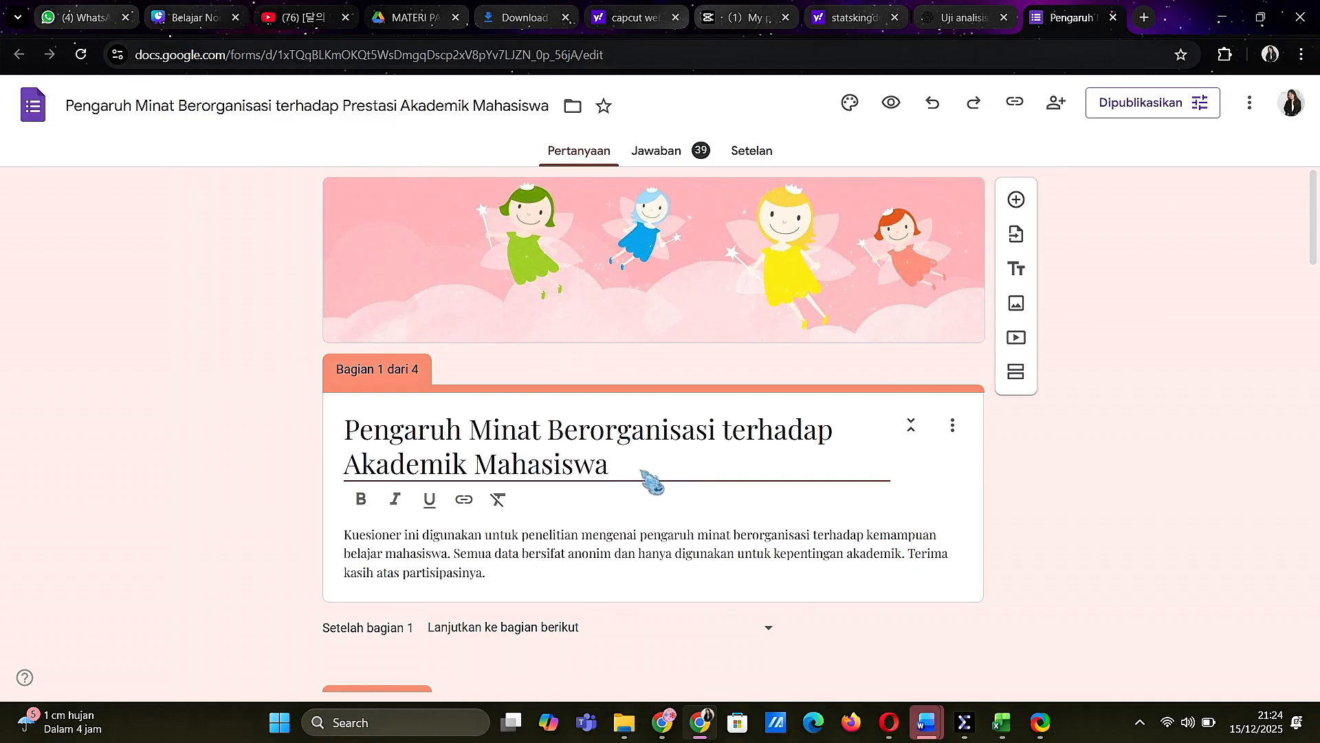
Open the form's collected responses and examine the Jenis kelamin pie chart in the summary
scroll(633, 540, down, 13)
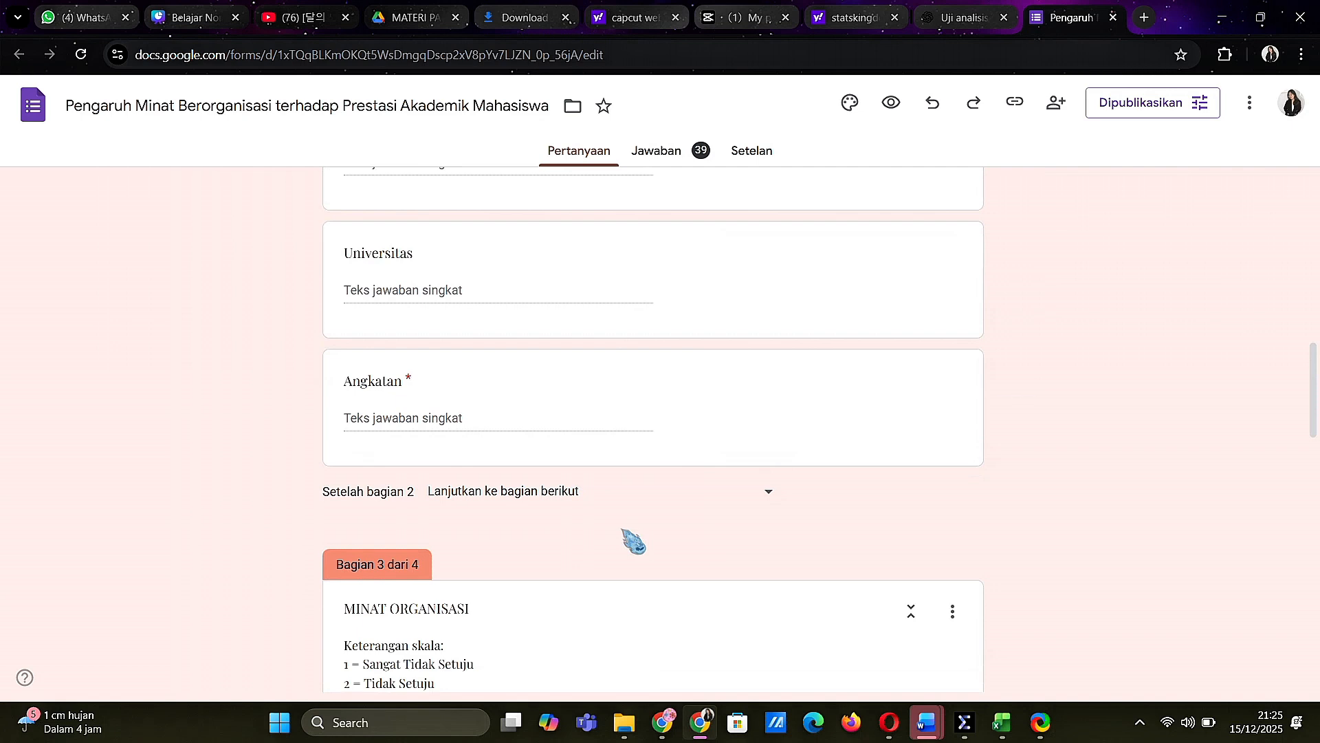
click(650, 155)
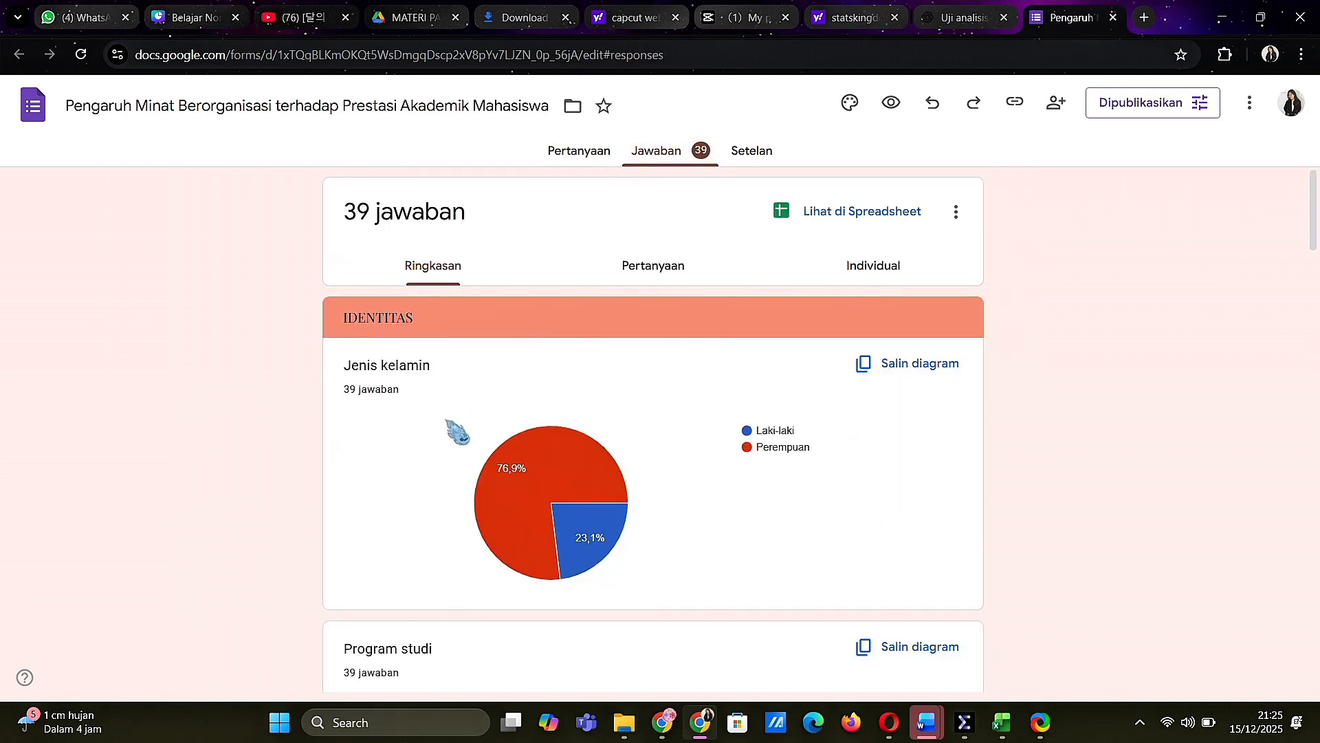
scroll(454, 429, down, 1)
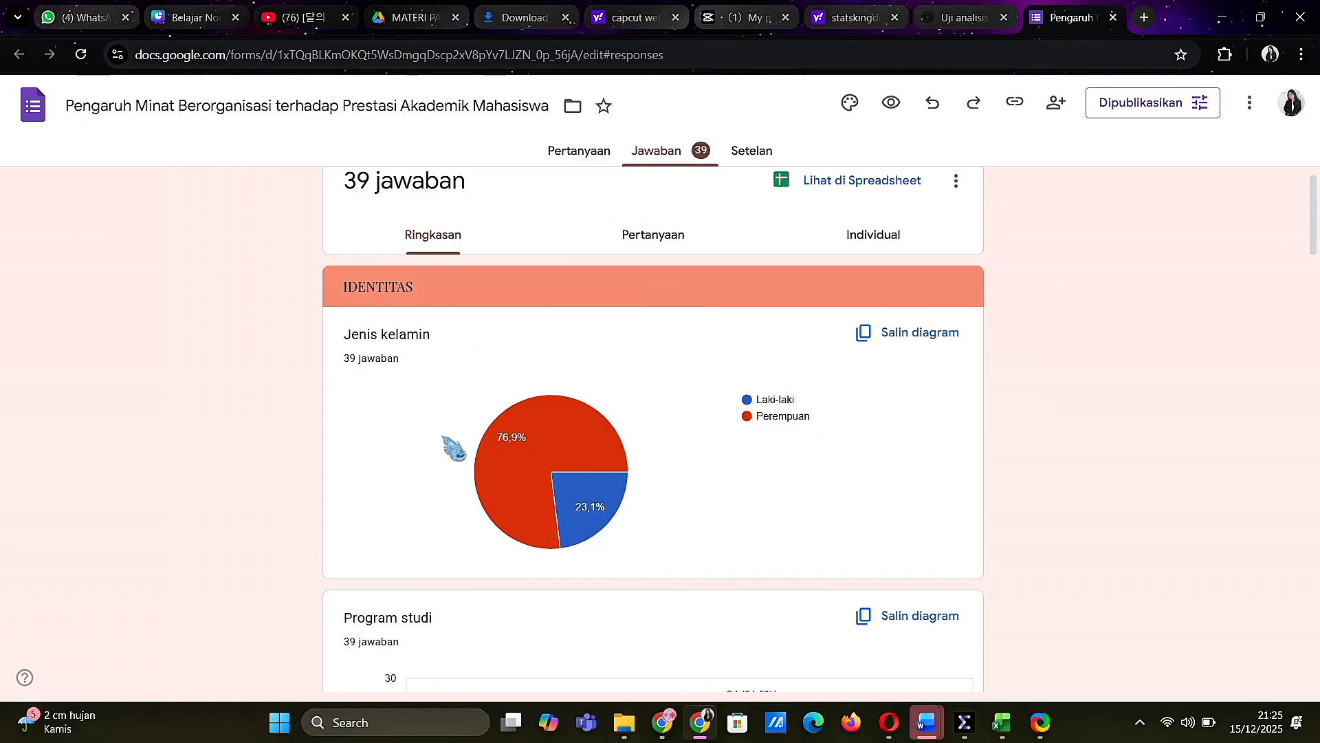
mouse_move(556, 433)
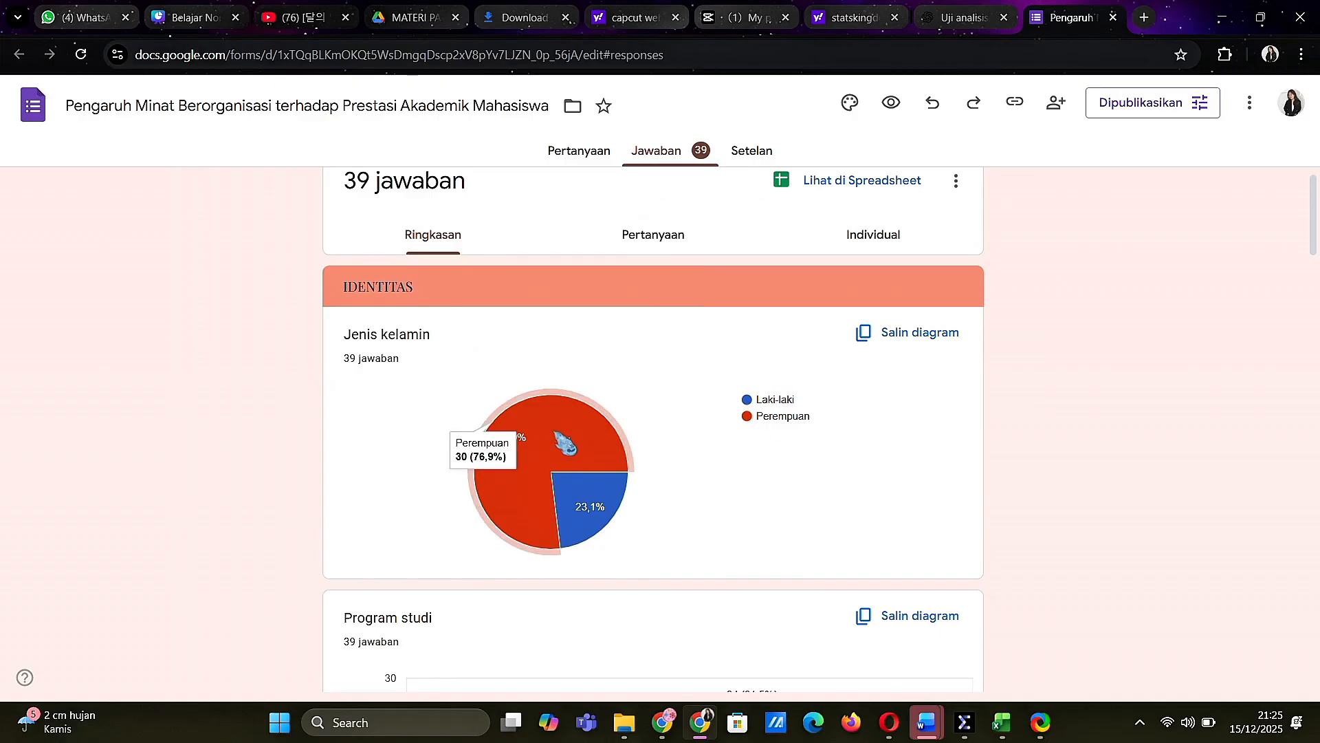
scroll(565, 443, down, 1)
mouse_move(568, 460)
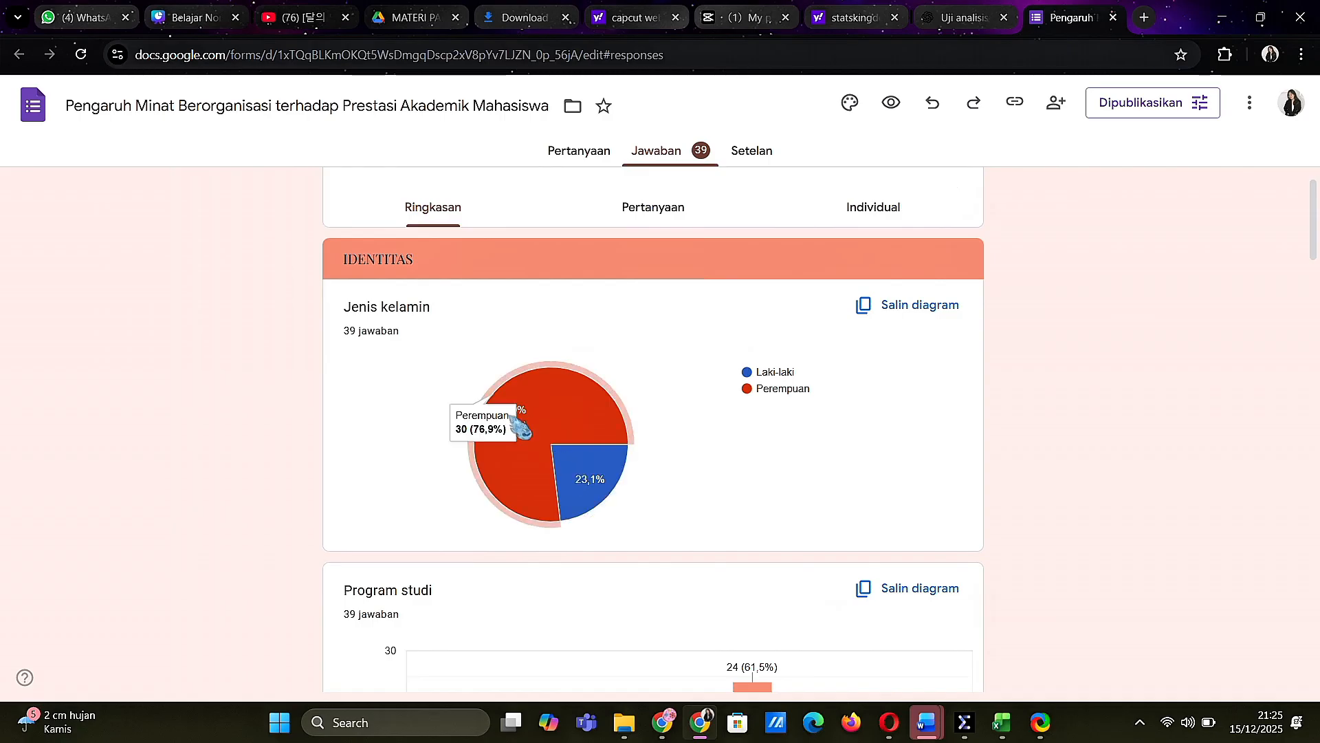
mouse_move(604, 480)
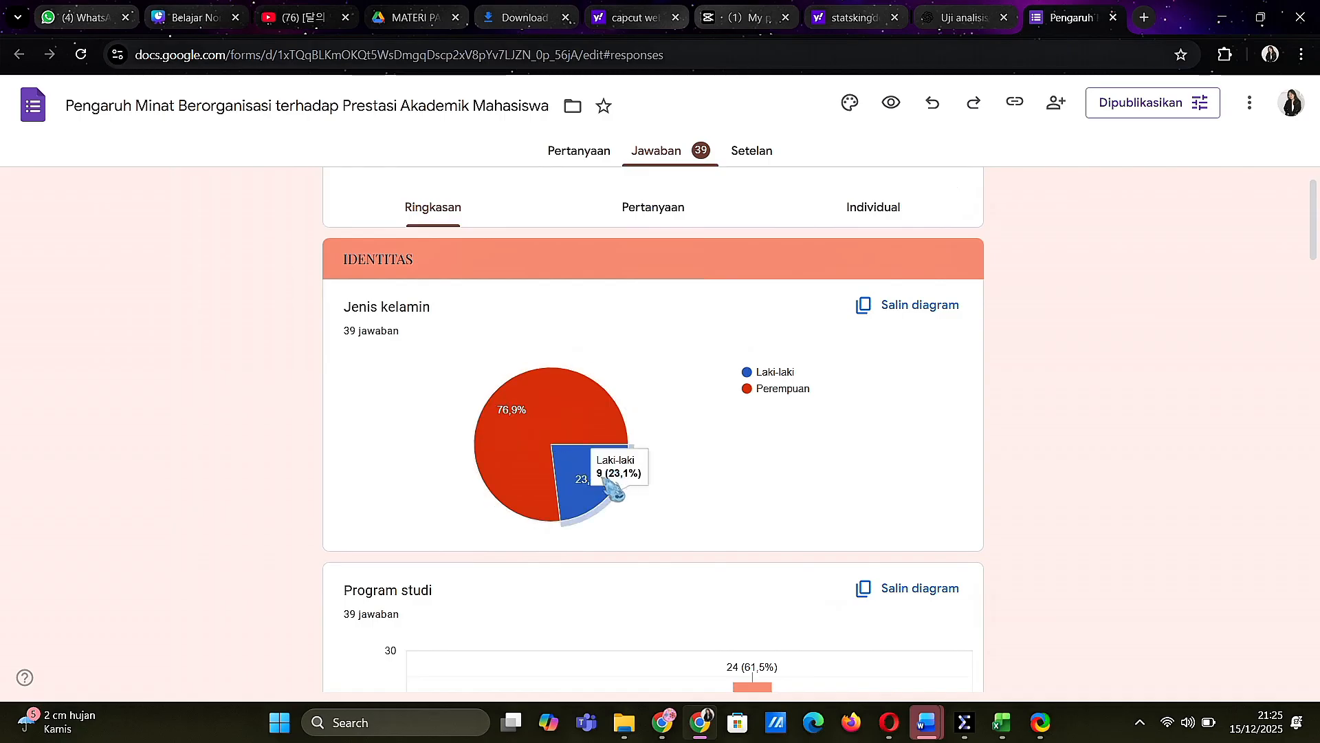
scroll(609, 485, down, 3)
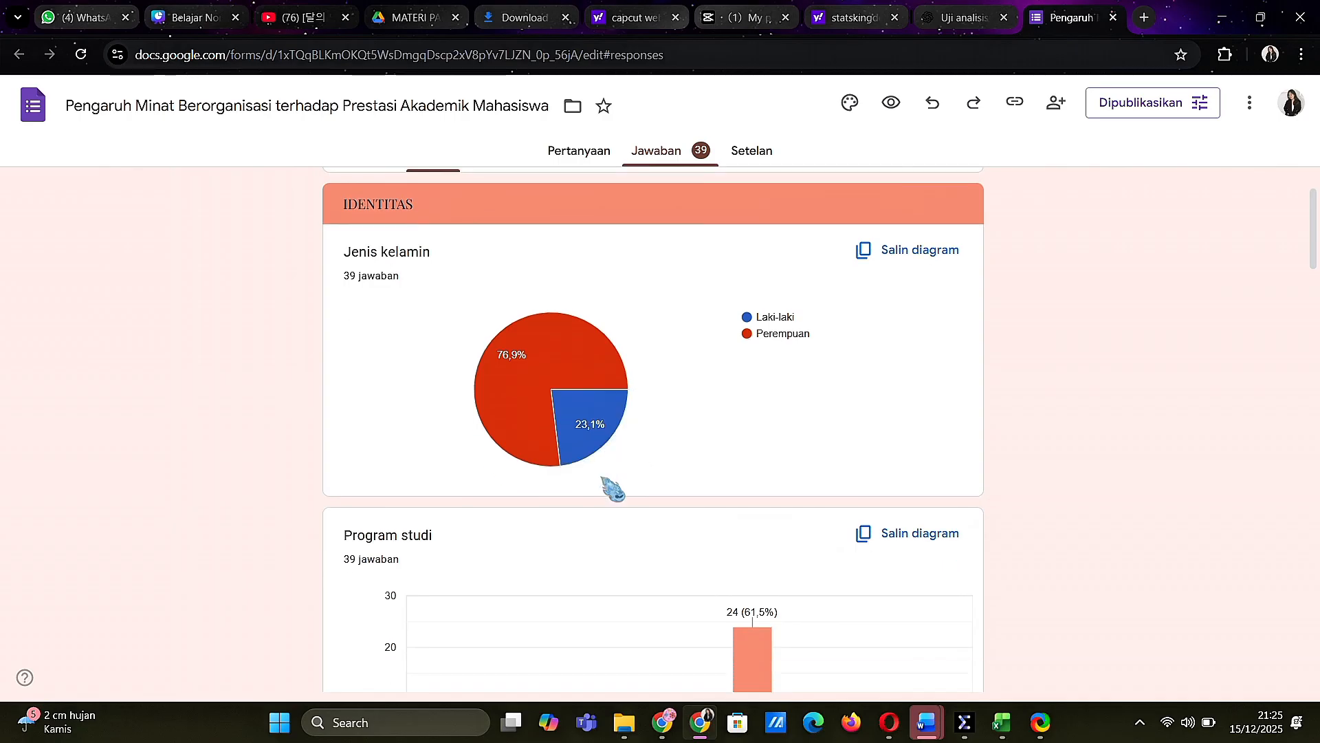
Examine the response distribution in the Program studi and Universitas charts
scroll(612, 490, down, 1)
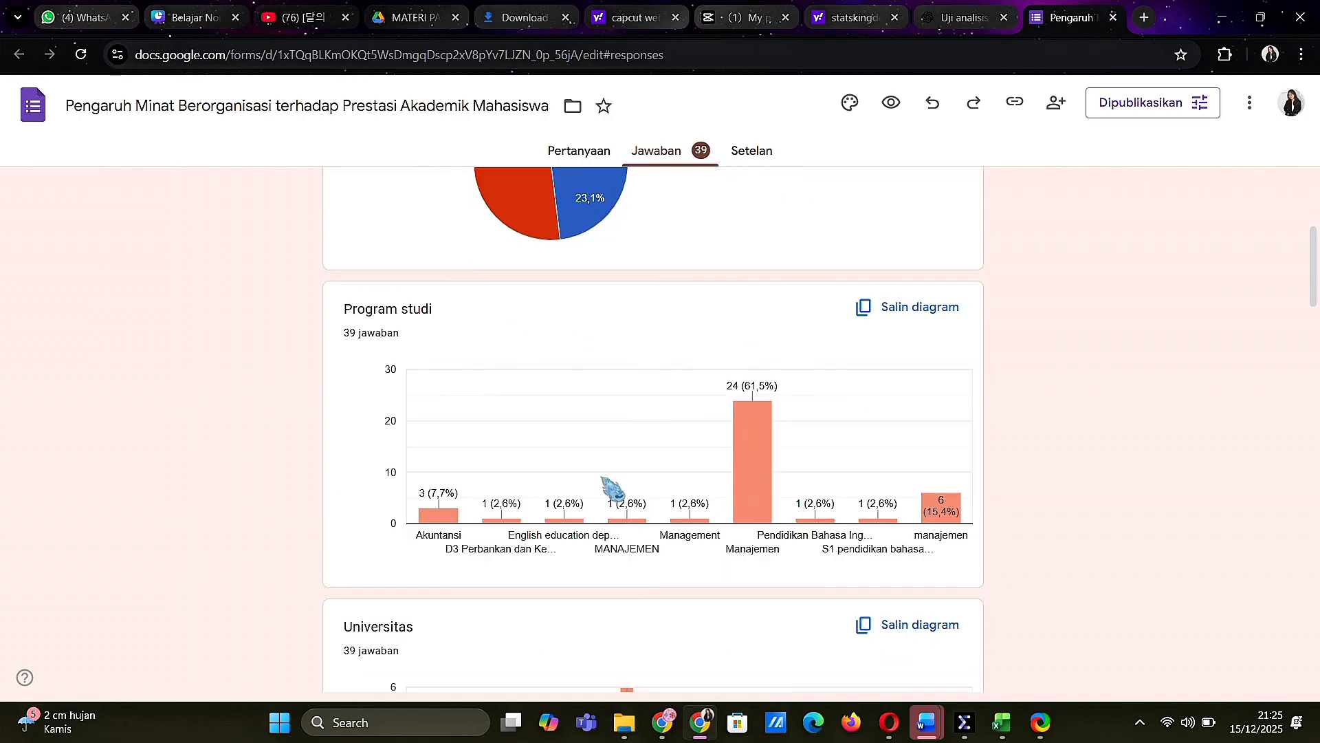
mouse_move(758, 523)
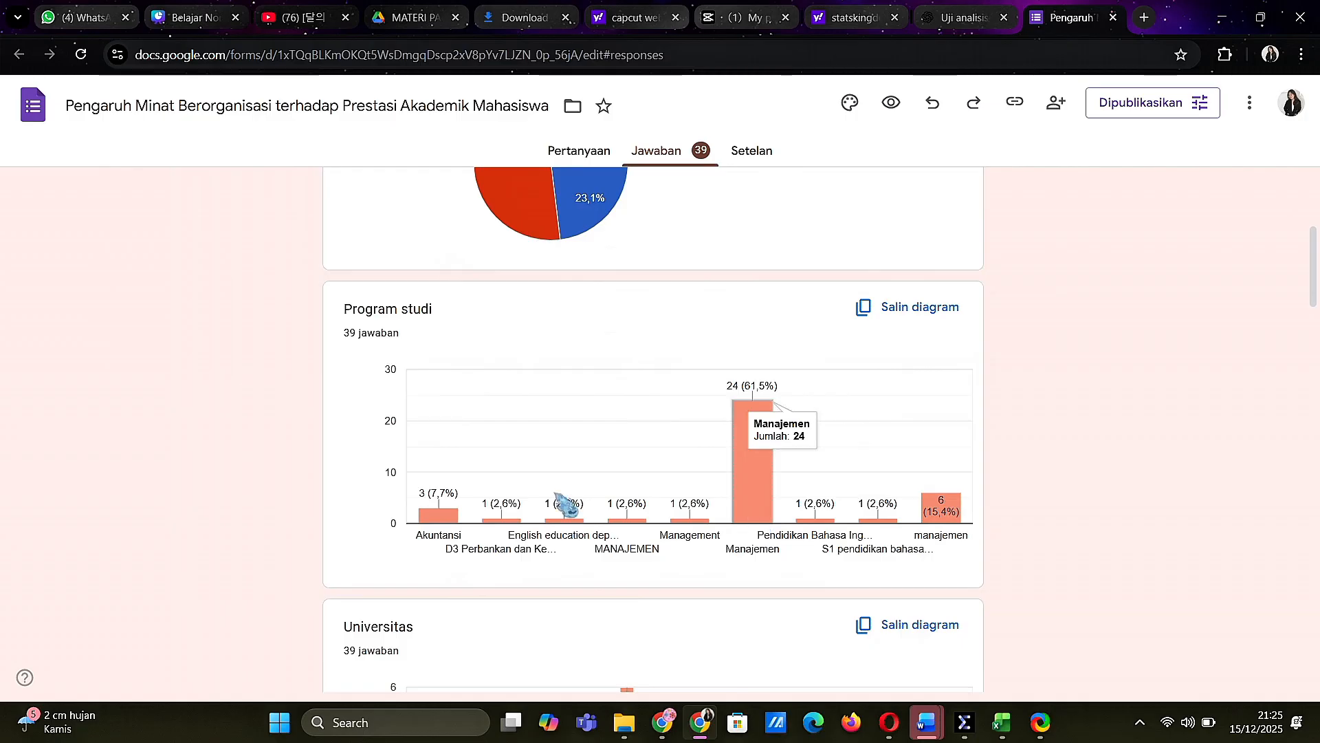
scroll(726, 508, down, 3)
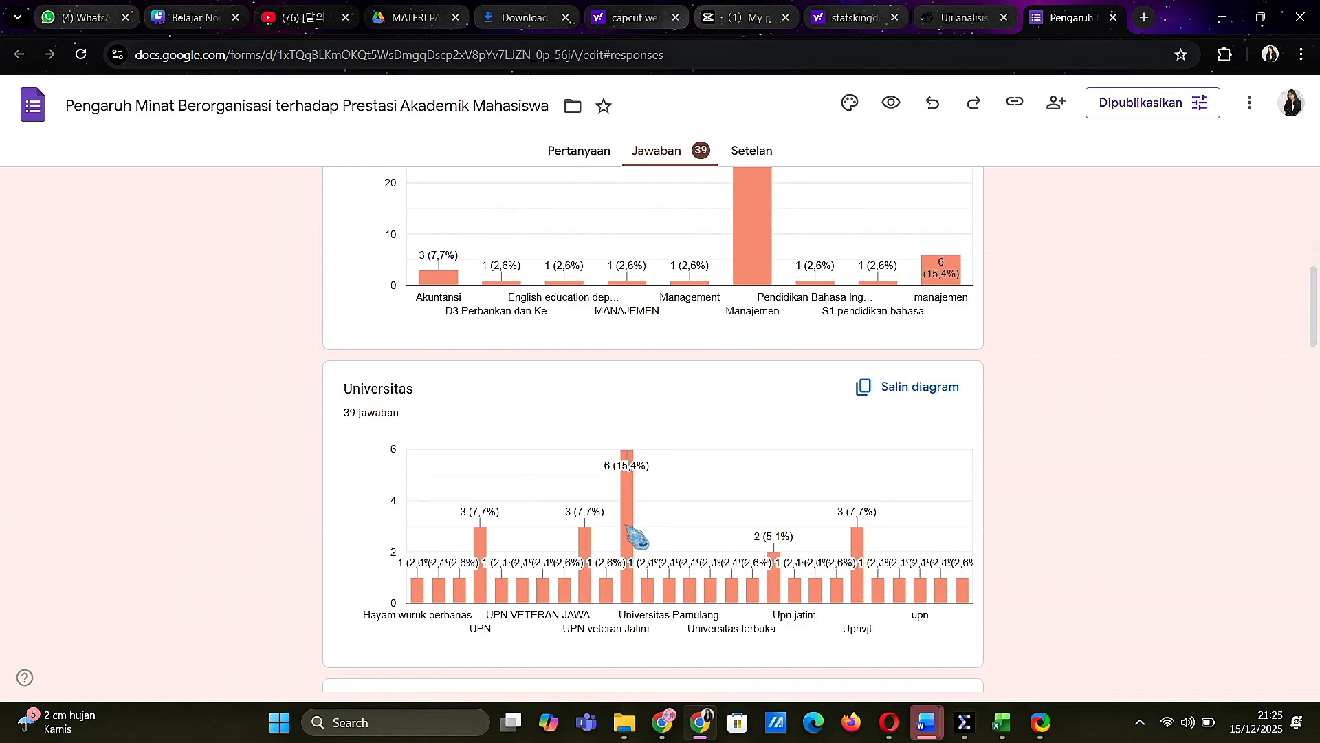
scroll(657, 550, down, 1)
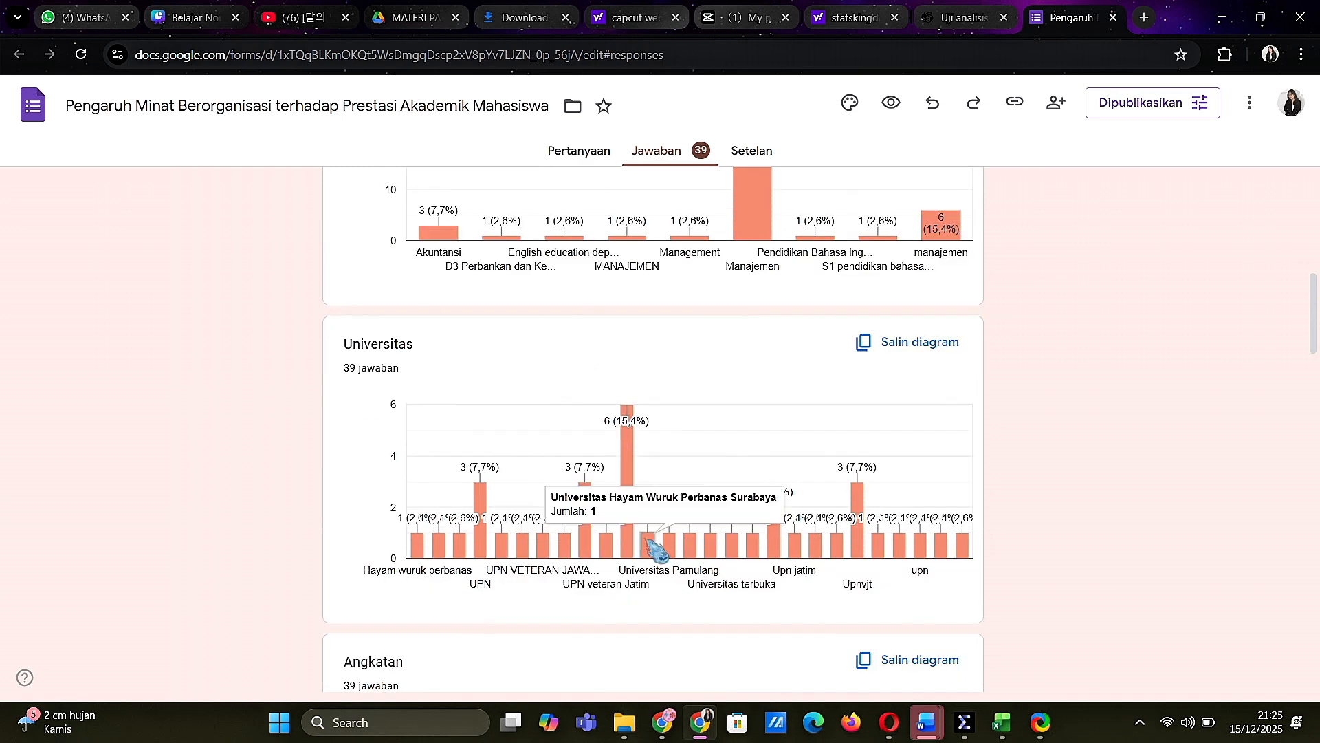
scroll(654, 549, down, 1)
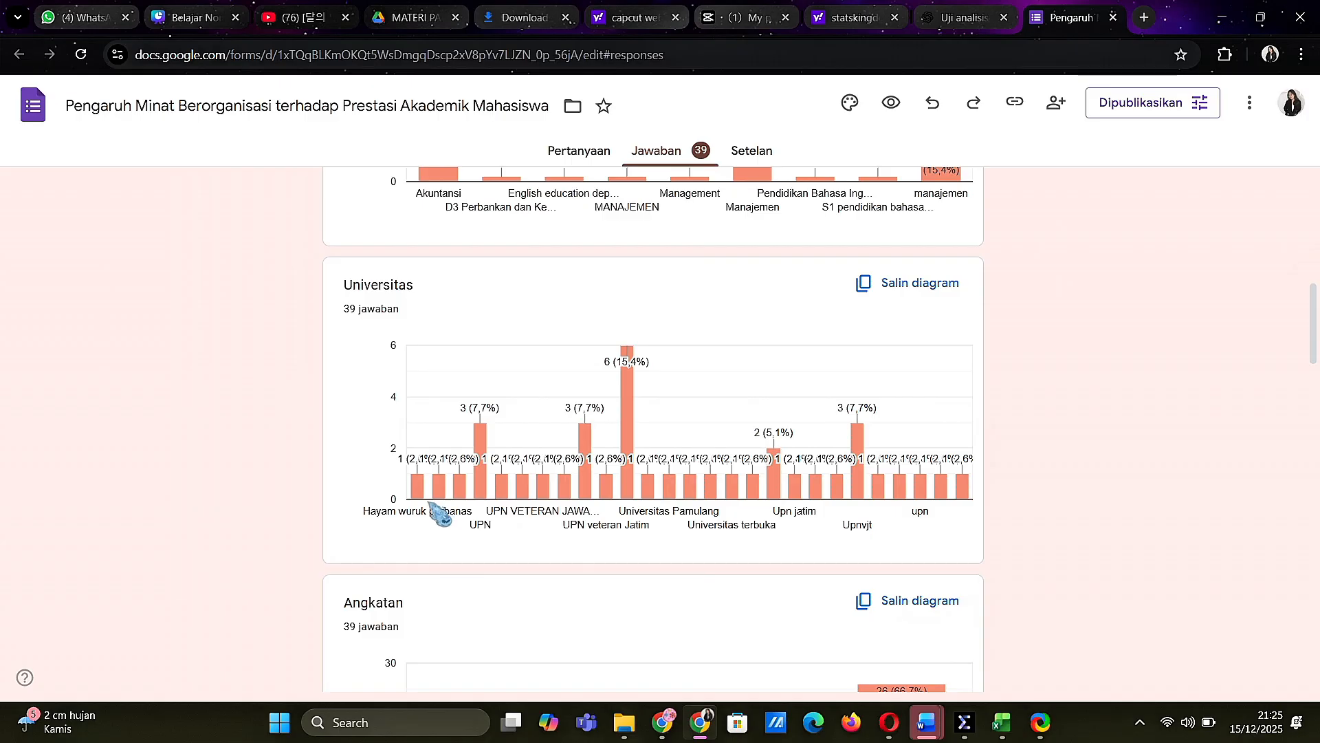
Examine the Angkatan chart and go back over the IDENTITAS section's charts
scroll(436, 510, down, 4)
scroll(440, 512, down, 1)
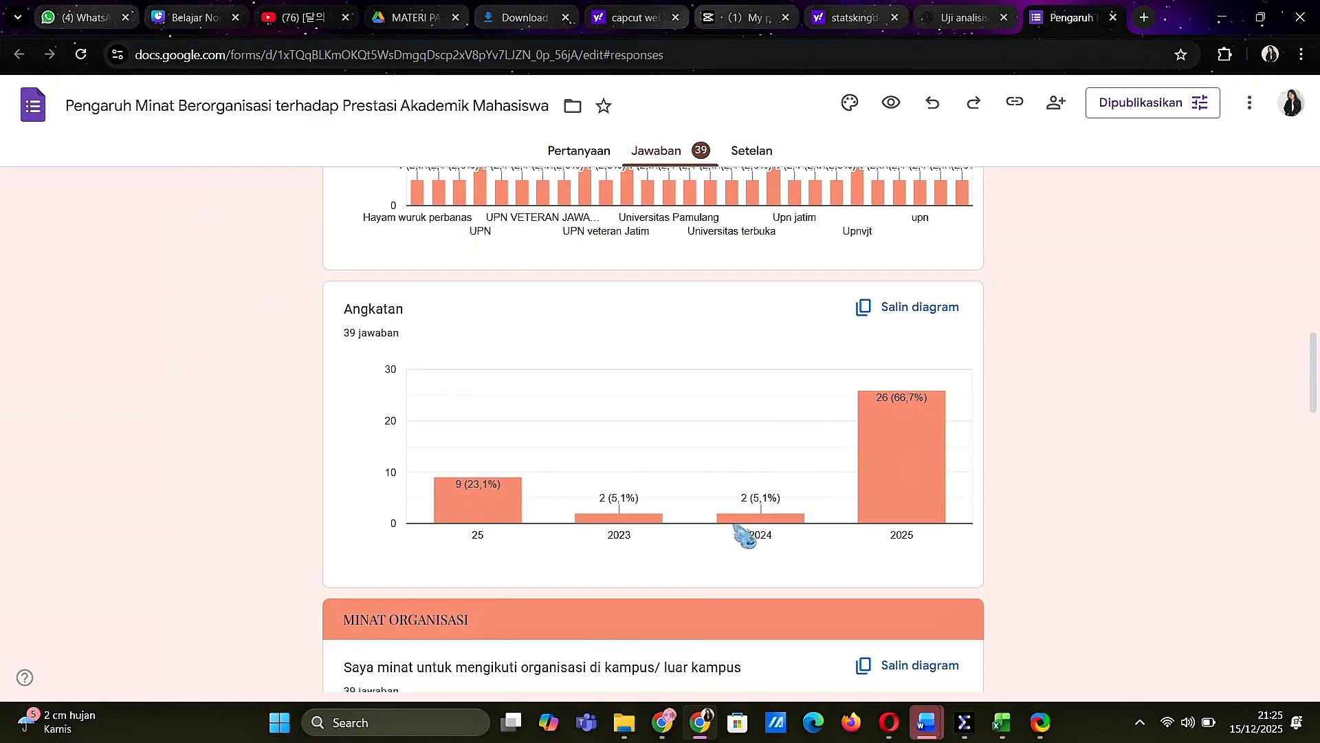
scroll(567, 562, down, 1)
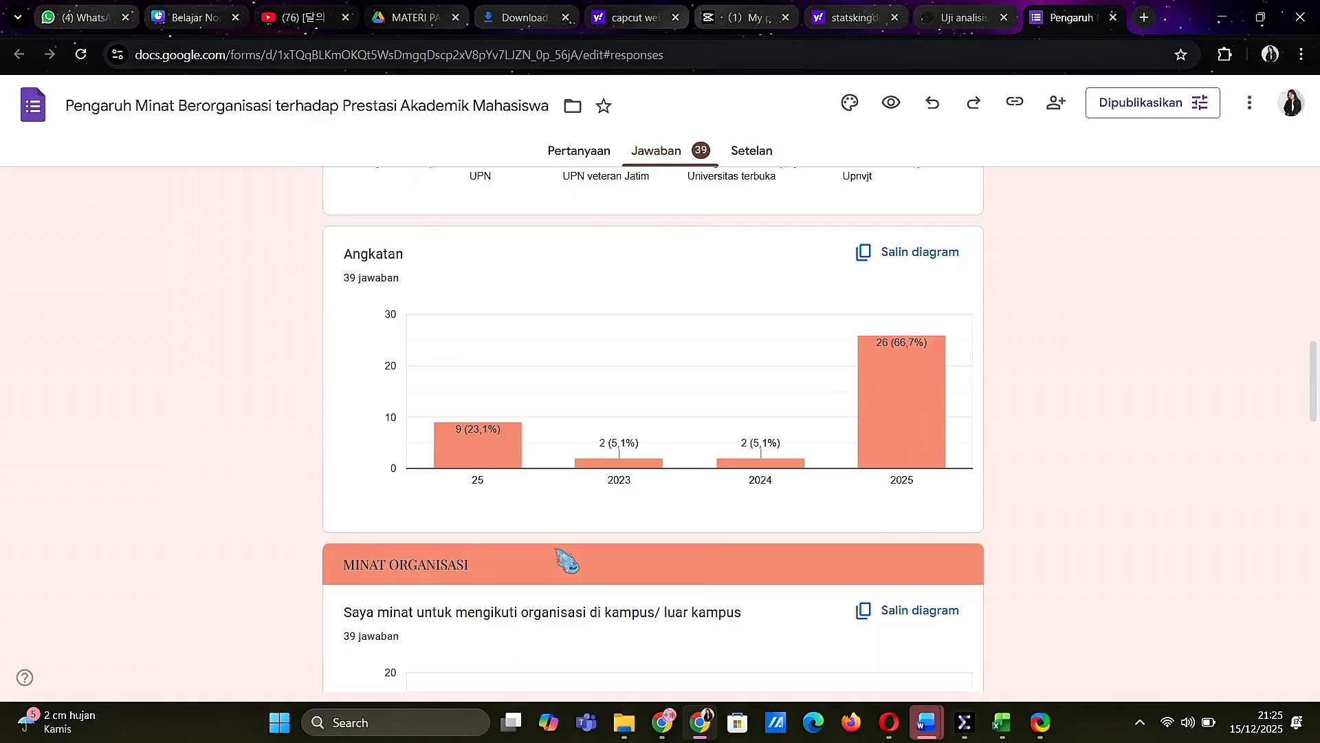
scroll(566, 561, up, 3)
scroll(566, 562, down, 6)
scroll(567, 561, up, 3)
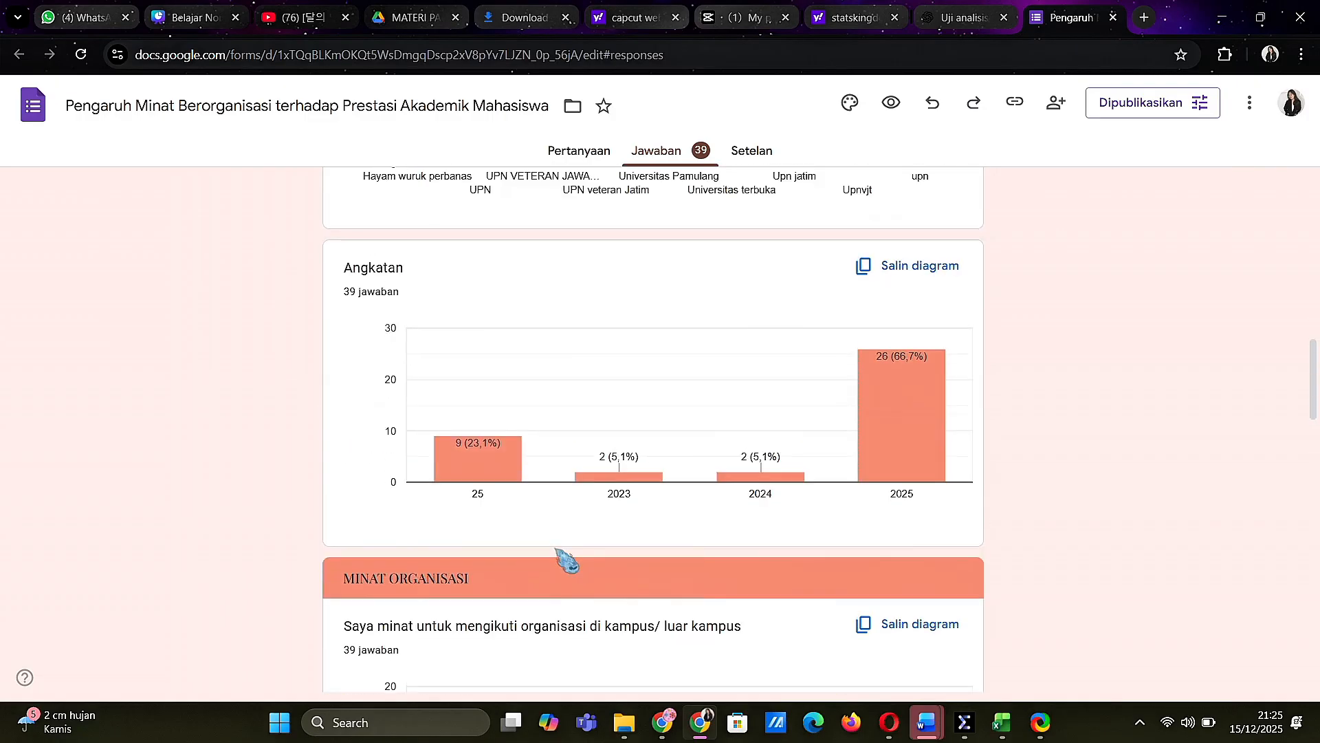
scroll(567, 561, up, 15)
scroll(567, 561, down, 2)
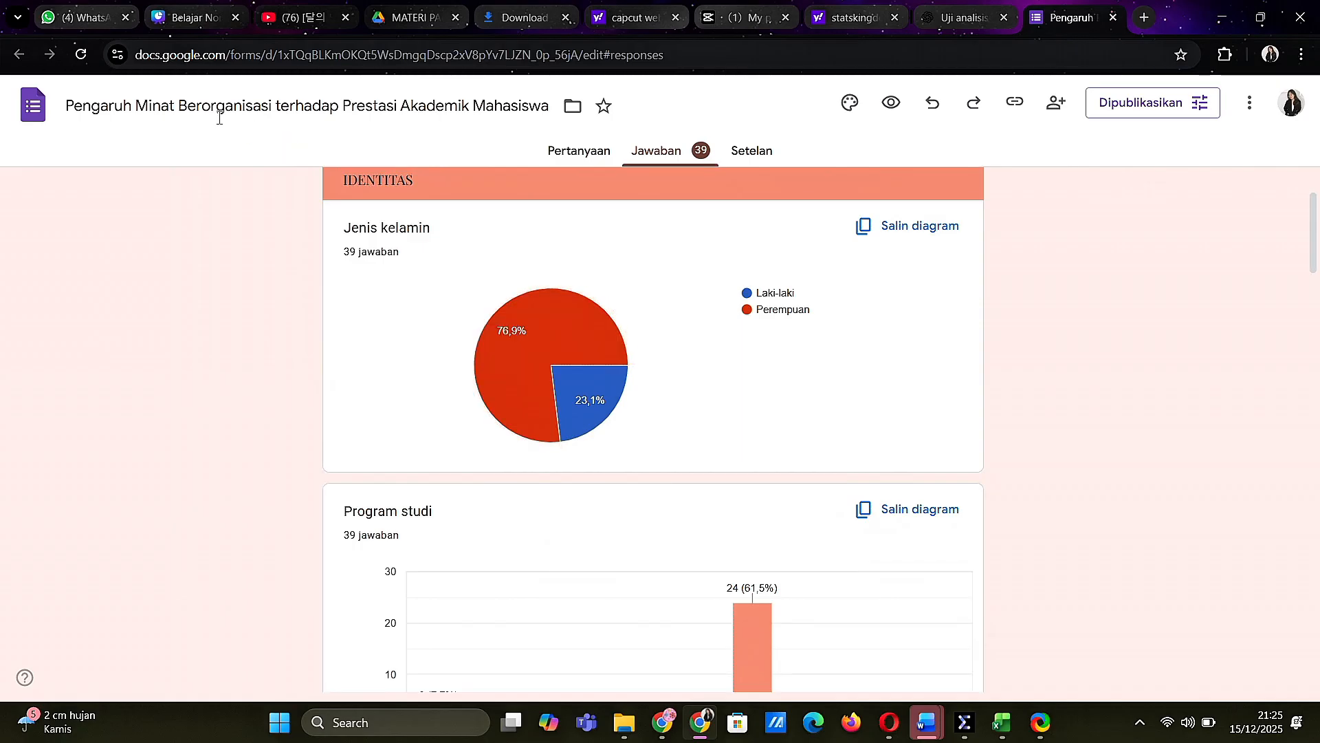
Review the response charts through the MINAT ORGANISASI and PRESEPSI AKADEMIK sections, returning to the start of the summary
scroll(502, 544, down, 3)
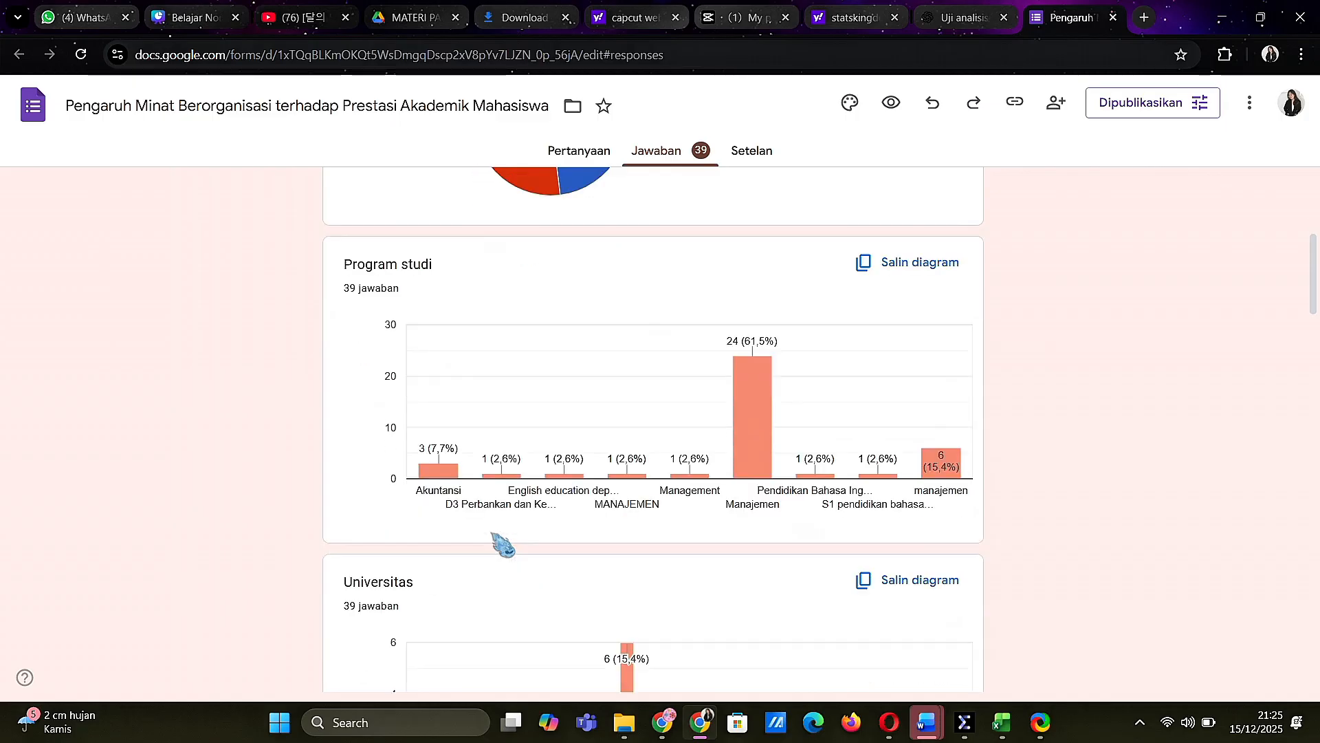
scroll(502, 544, down, 8)
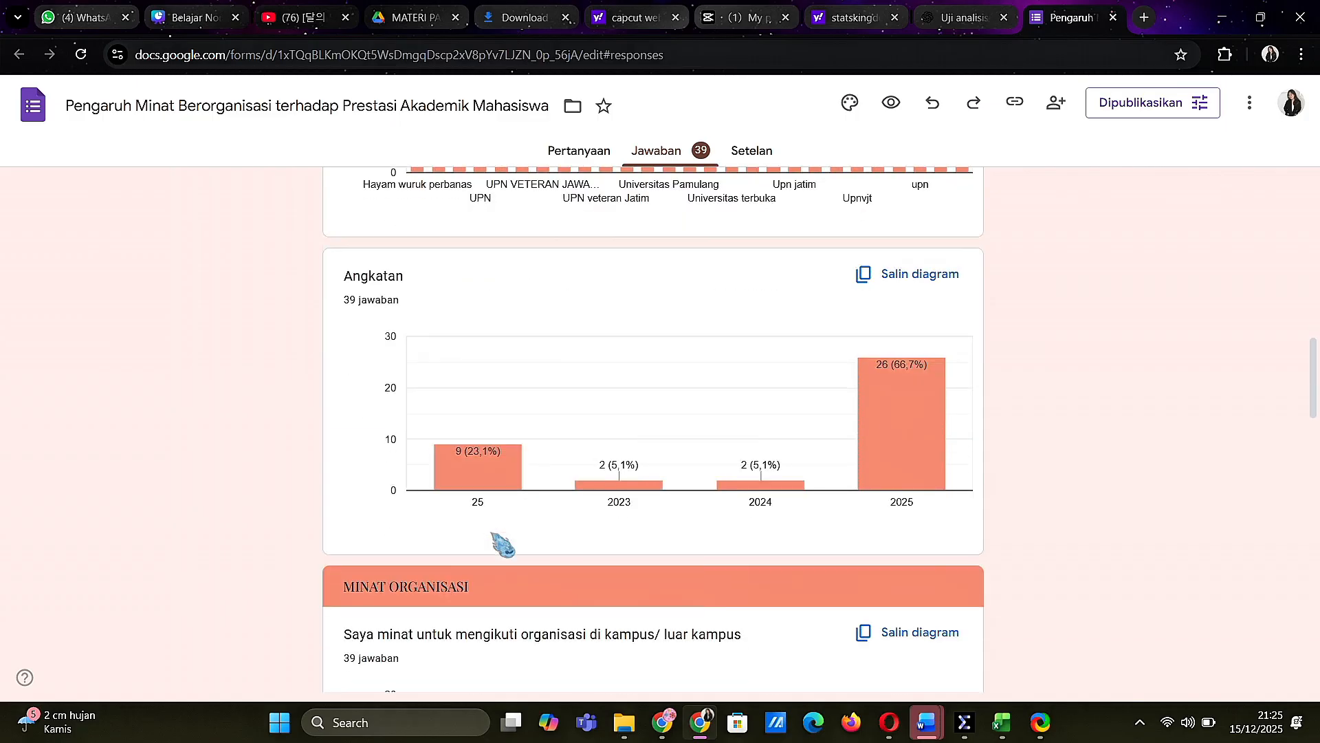
scroll(502, 545, down, 3)
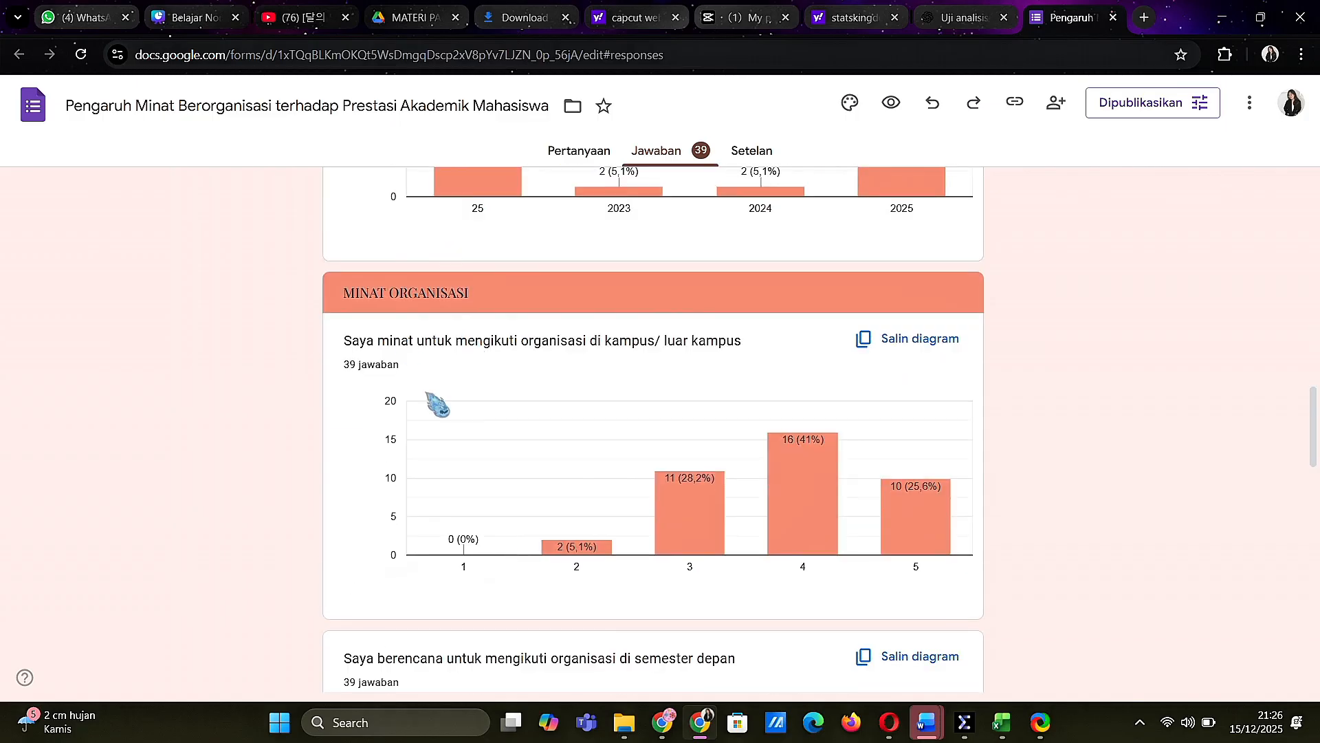
scroll(571, 406, down, 10)
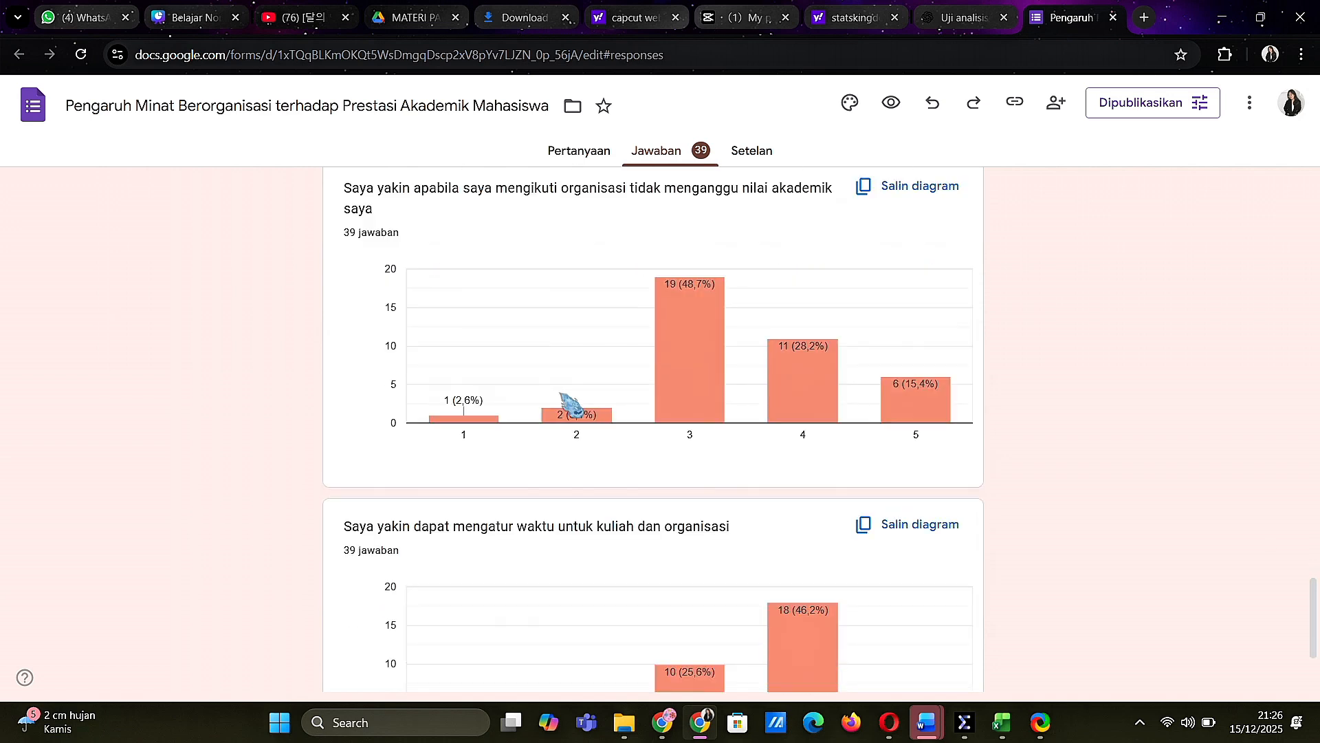
scroll(569, 404, down, 1)
scroll(569, 404, up, 4)
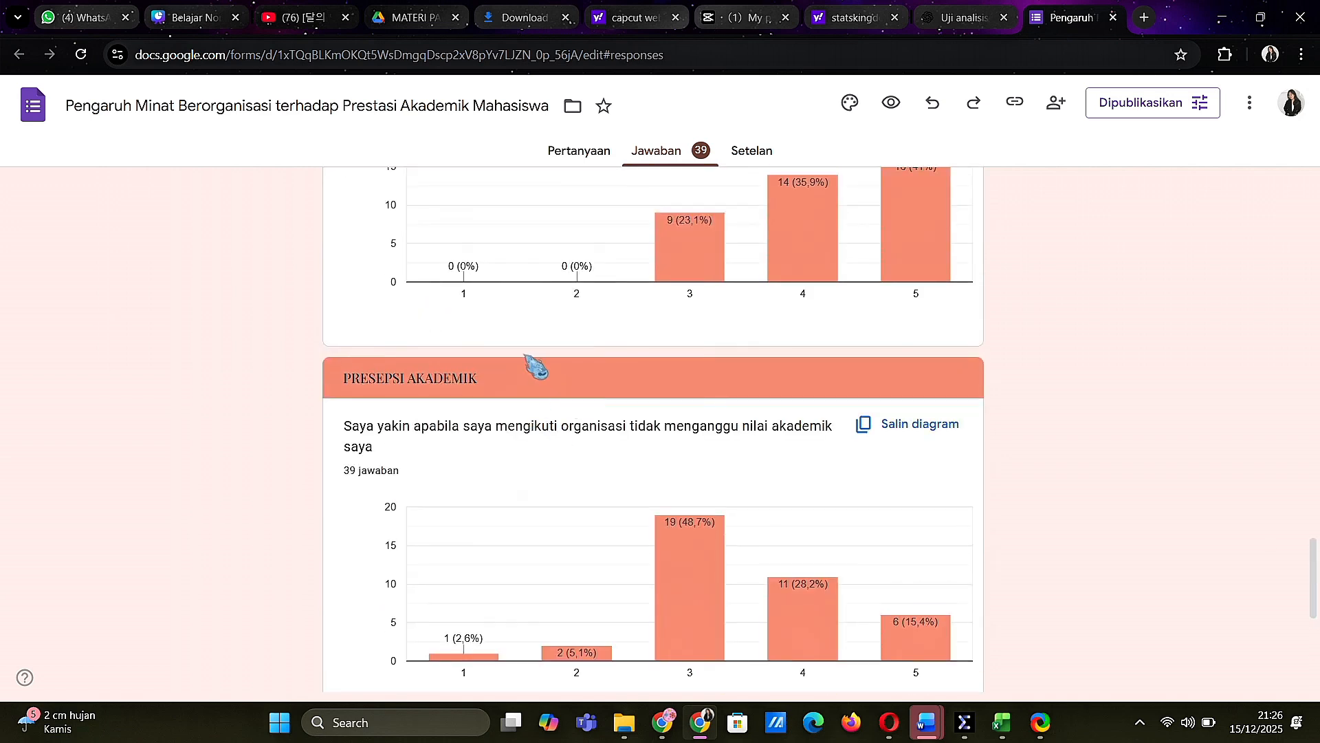
scroll(536, 367, up, 20)
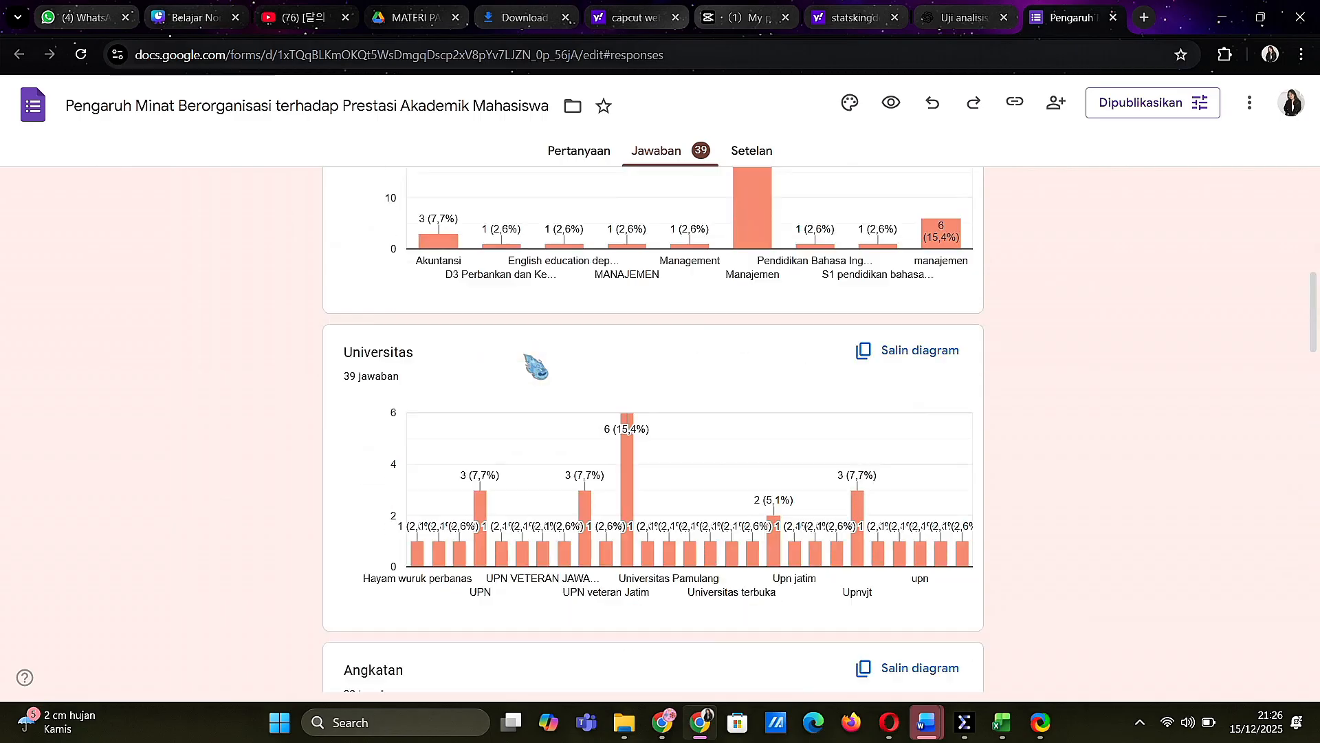
scroll(536, 368, up, 1)
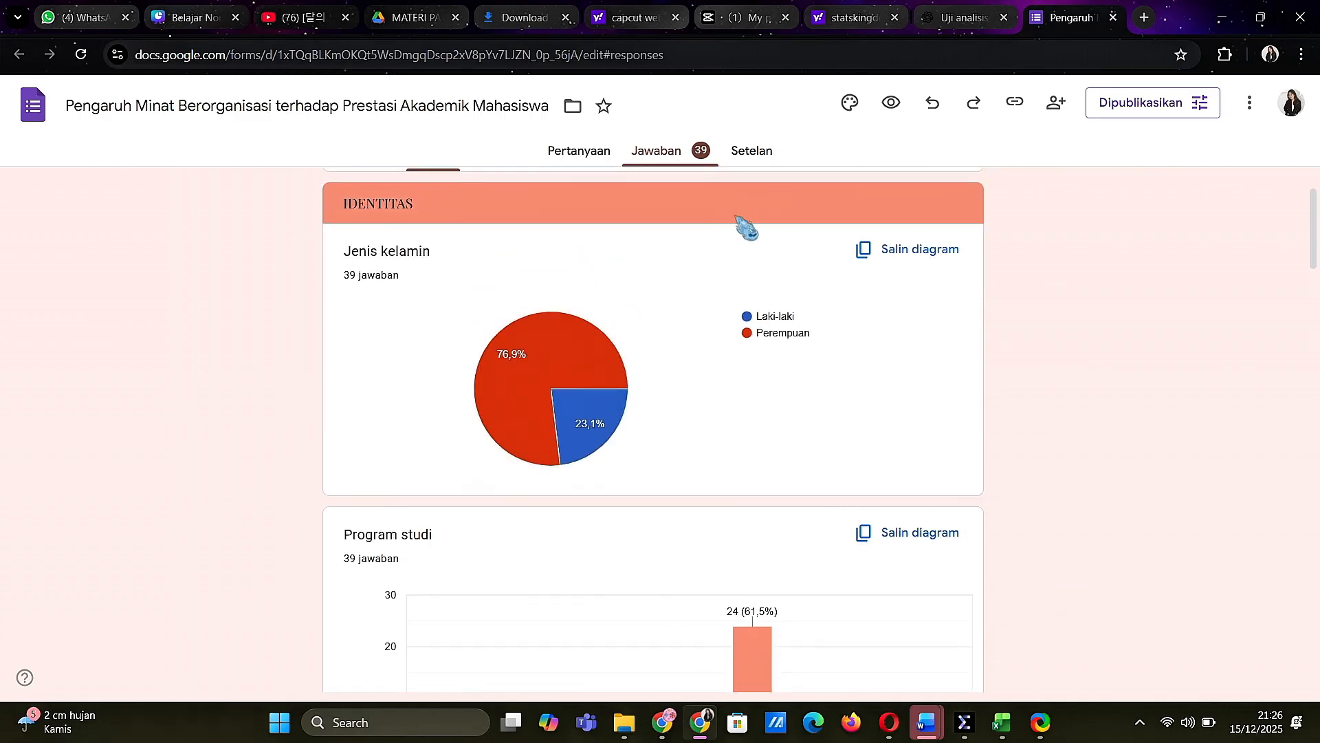
scroll(747, 228, up, 2)
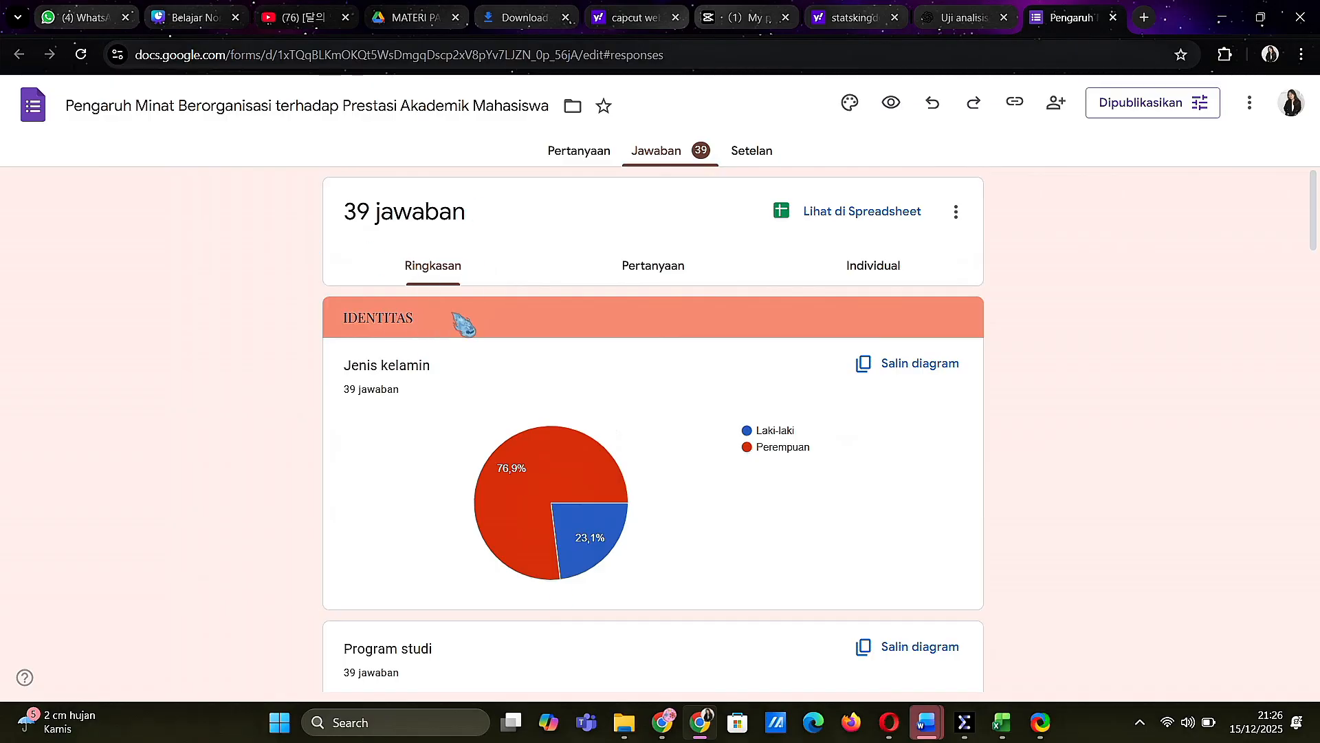
Switch to the DATA RESPONDEN workbook in Excel and examine each respondent's MINAT ORGANISASI and AKADEMIK MAHASISWA scores and totals
mouse_move(1018, 740)
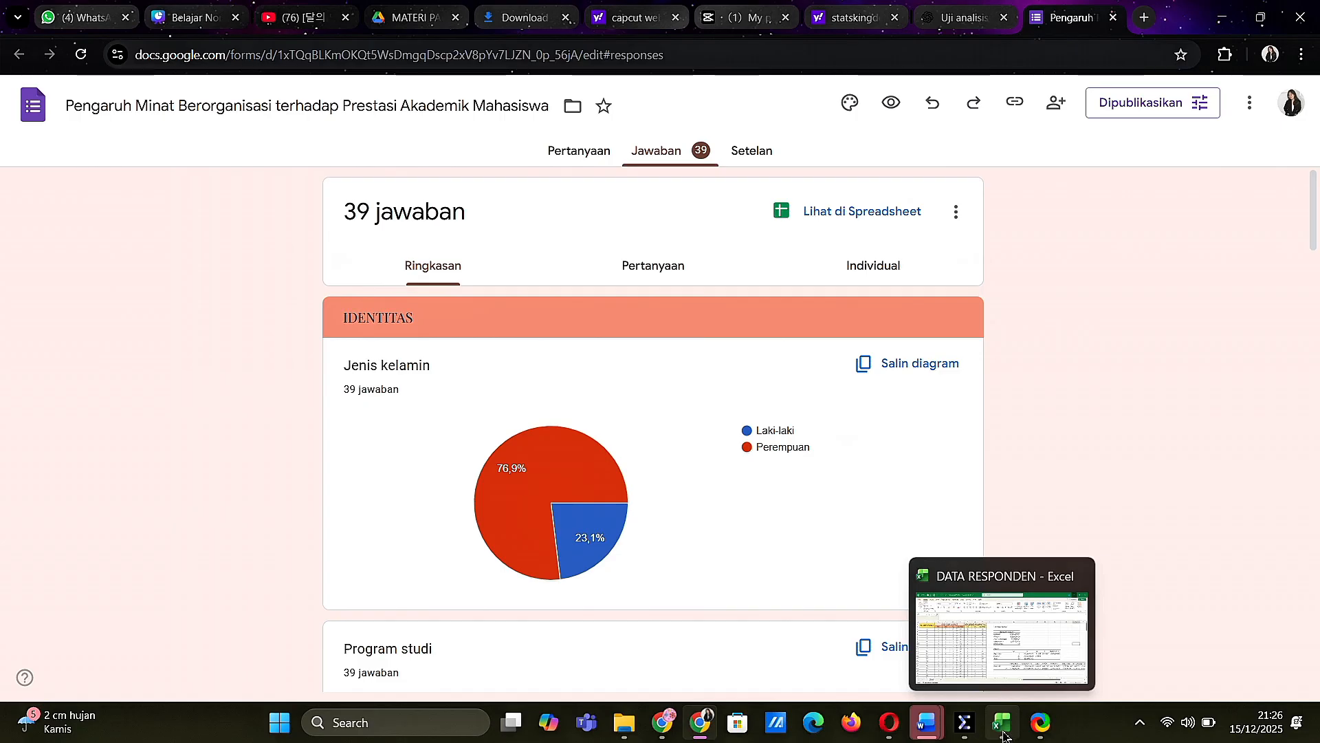
click(990, 645)
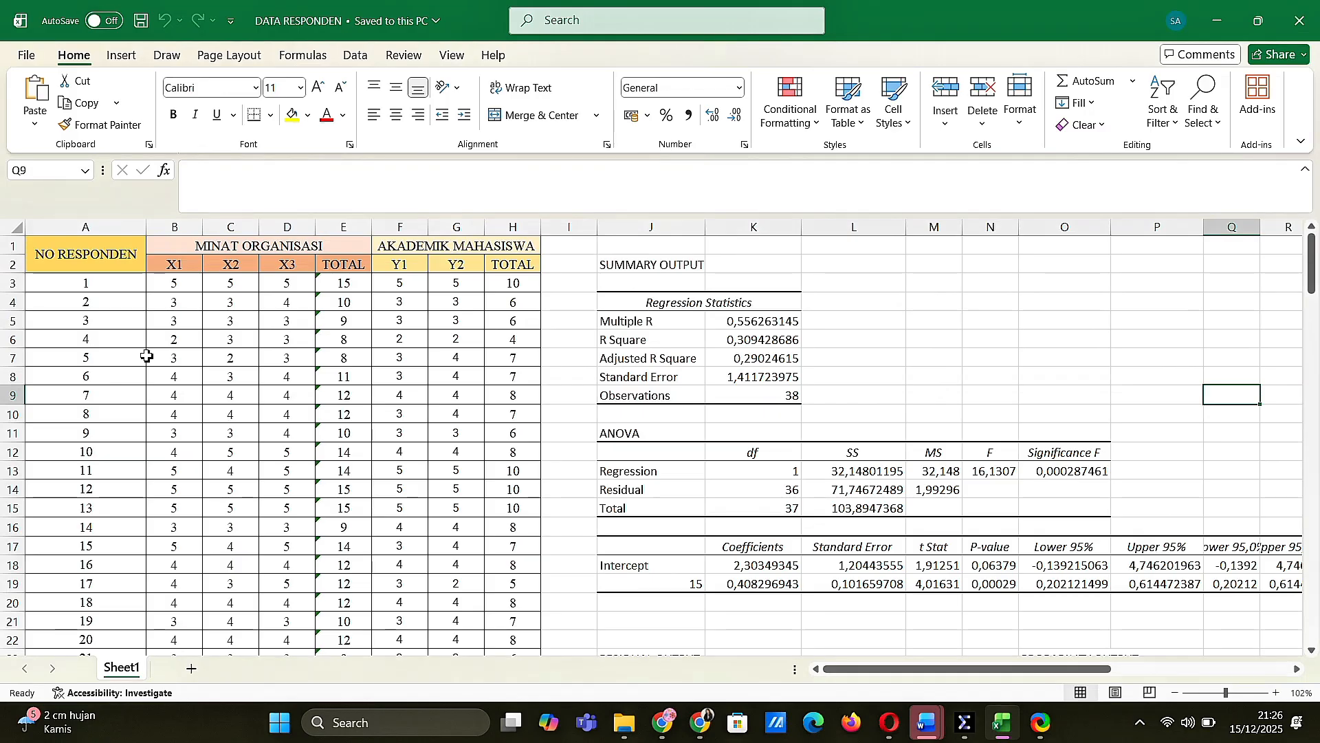
scroll(146, 355, down, 2)
scroll(147, 355, down, 7)
scroll(144, 354, up, 9)
scroll(313, 371, down, 2)
scroll(312, 372, down, 1)
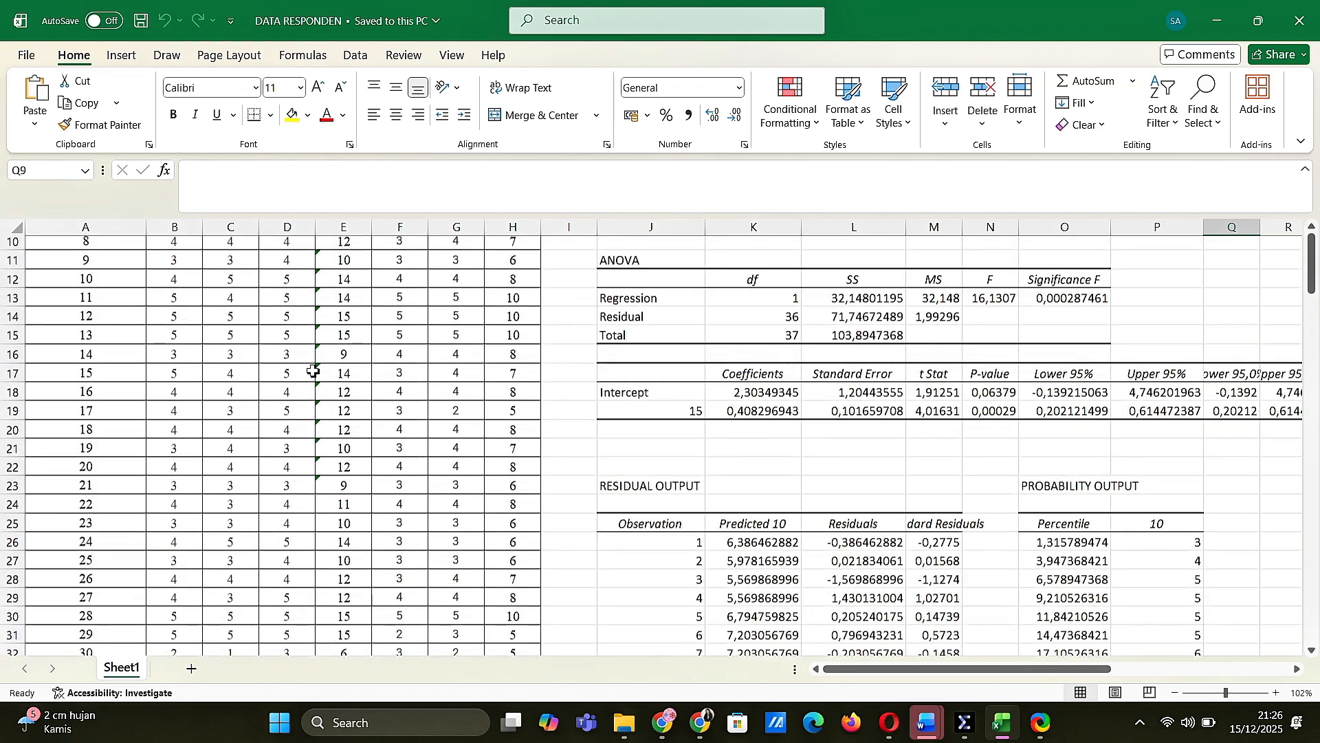
scroll(313, 371, up, 3)
scroll(313, 372, down, 5)
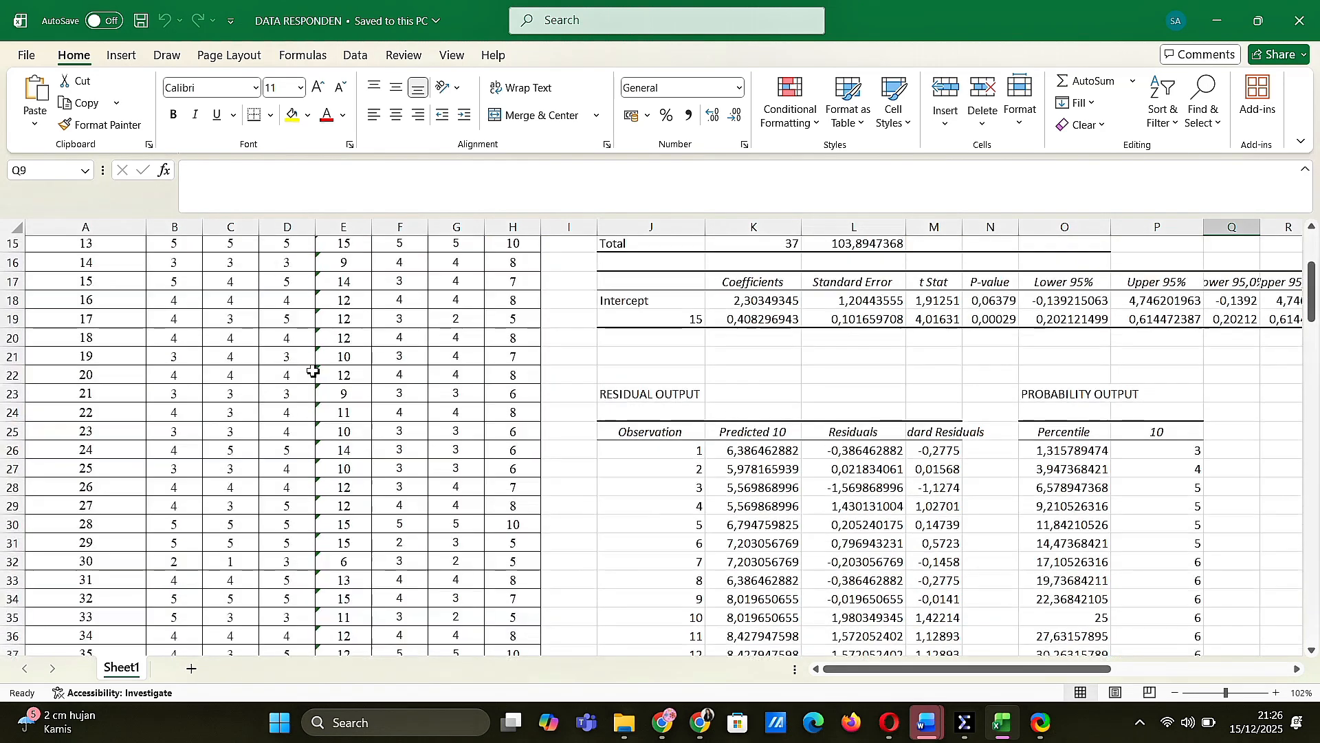
scroll(312, 372, down, 2)
scroll(313, 371, up, 6)
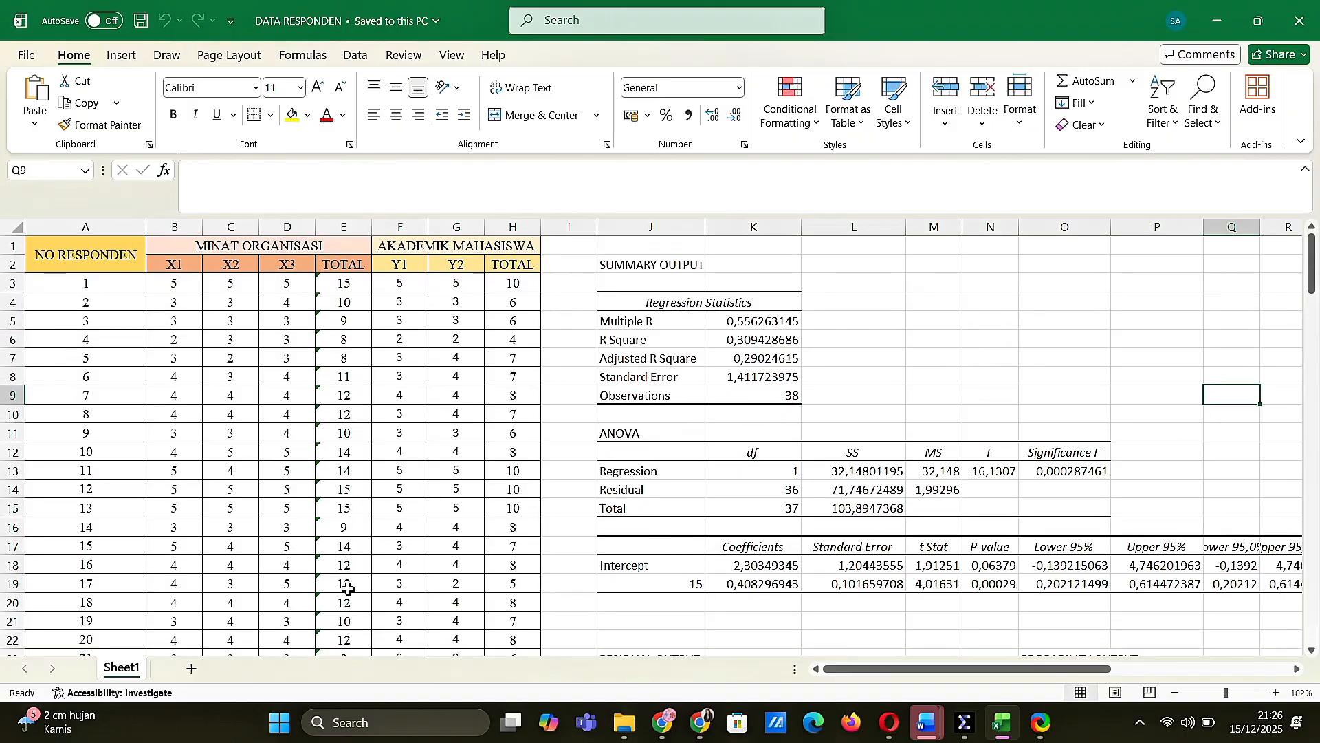
scroll(348, 589, down, 2)
scroll(348, 550, up, 2)
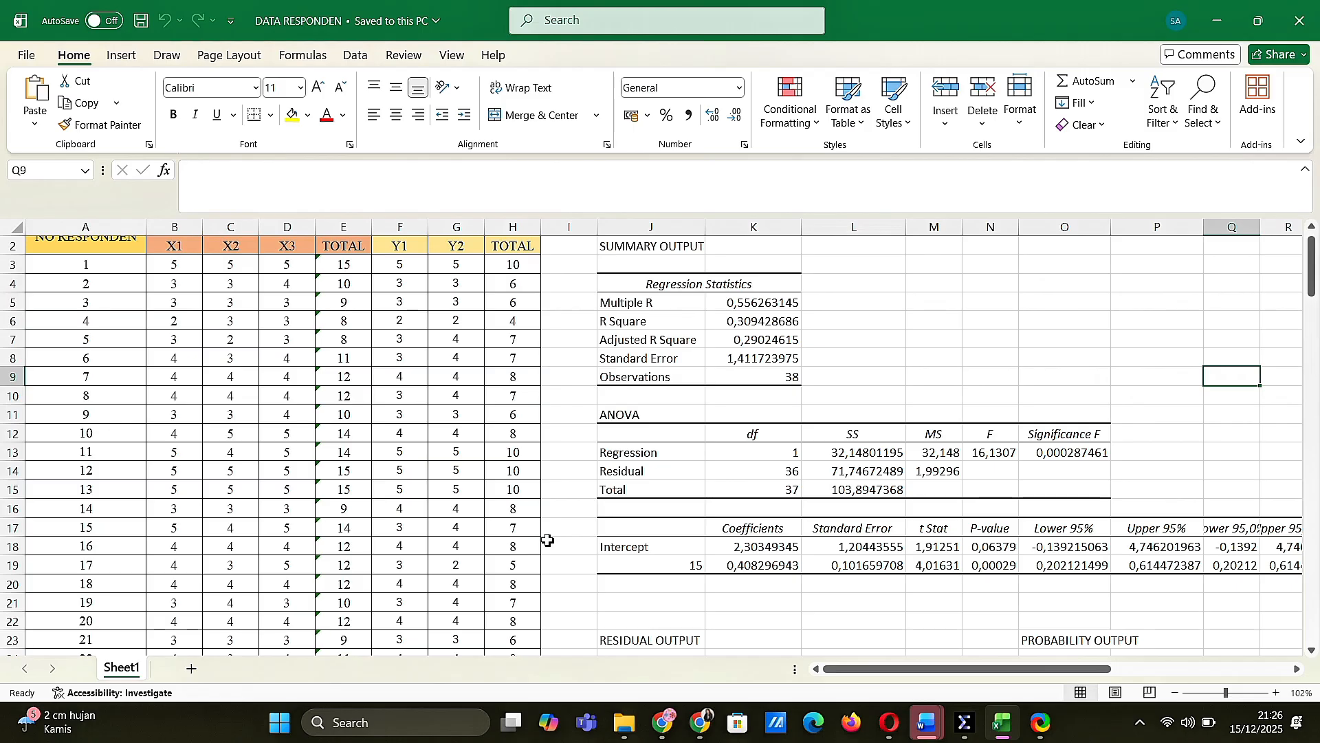
scroll(547, 540, down, 2)
scroll(547, 541, up, 2)
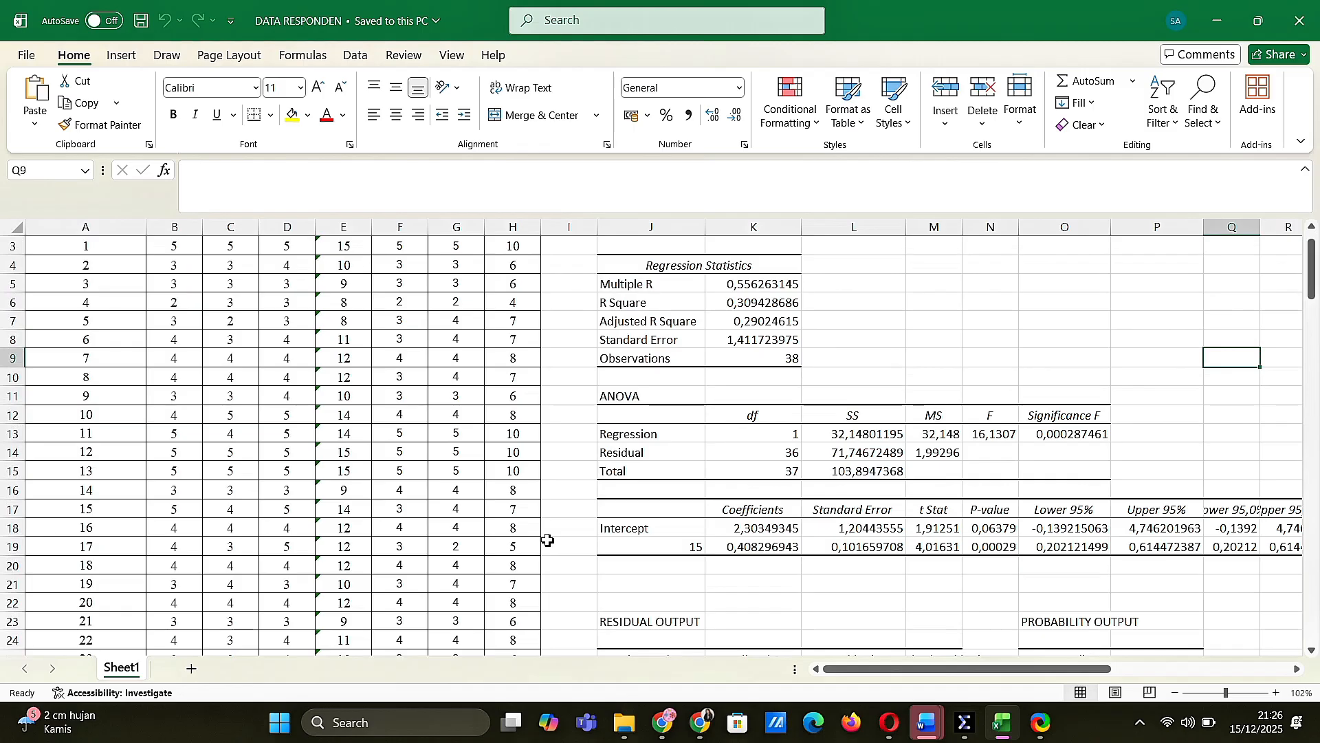
scroll(547, 541, up, 1)
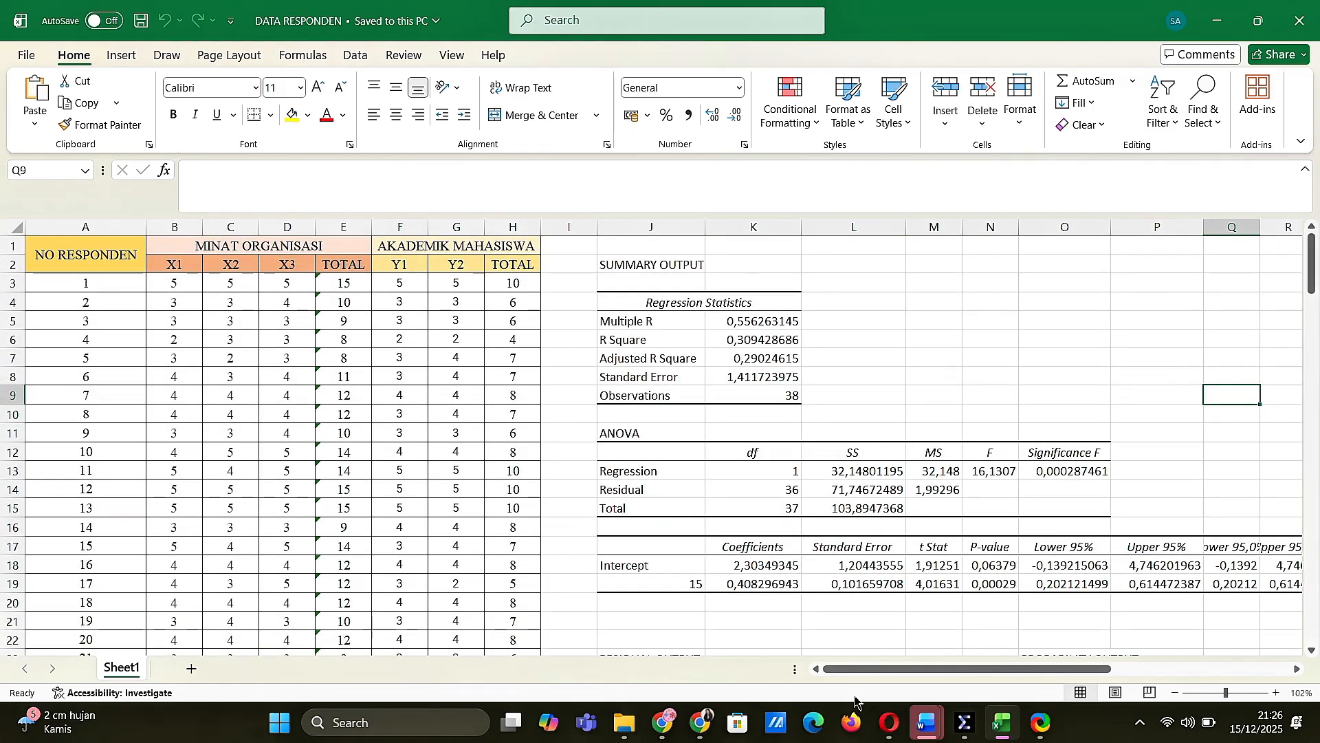
View the UJI REGRESI.spv regression output in SPSS Statistics and return to the DATA RESPONDEN workbook in Excel
mouse_move(962, 718)
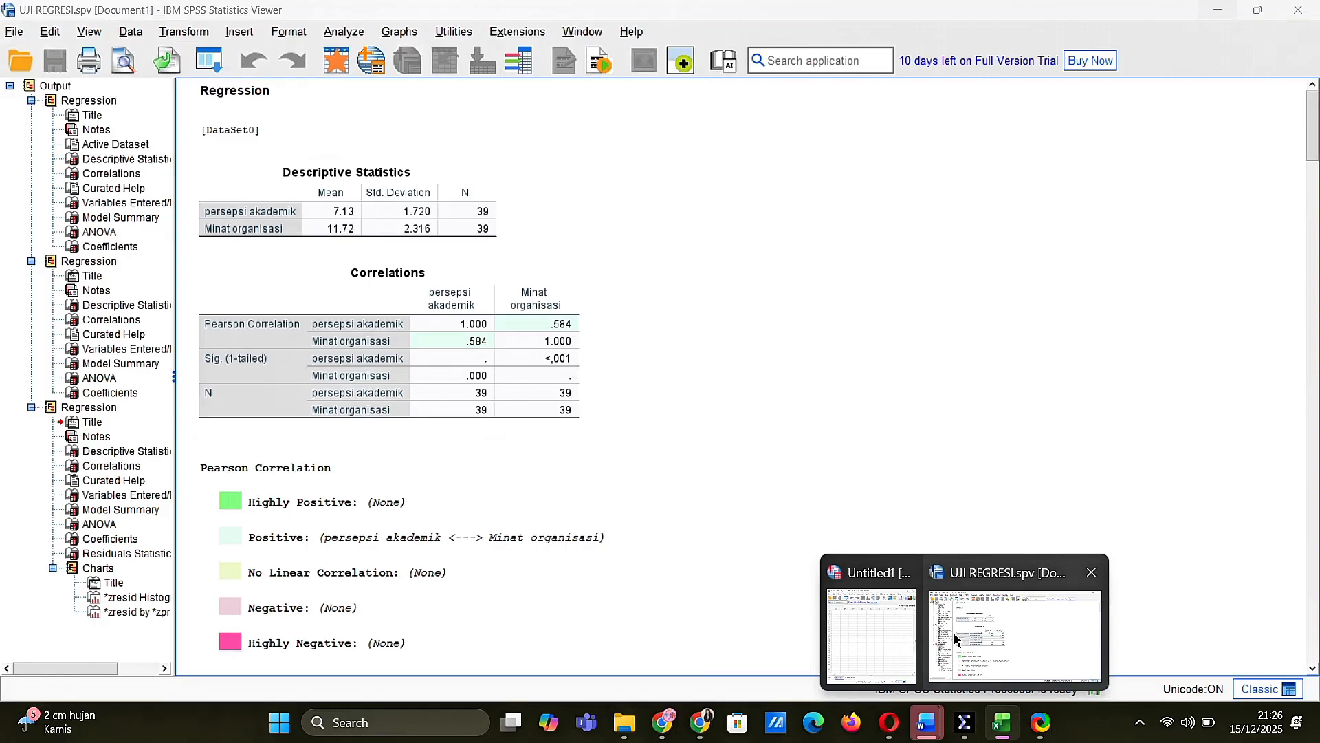
click(956, 640)
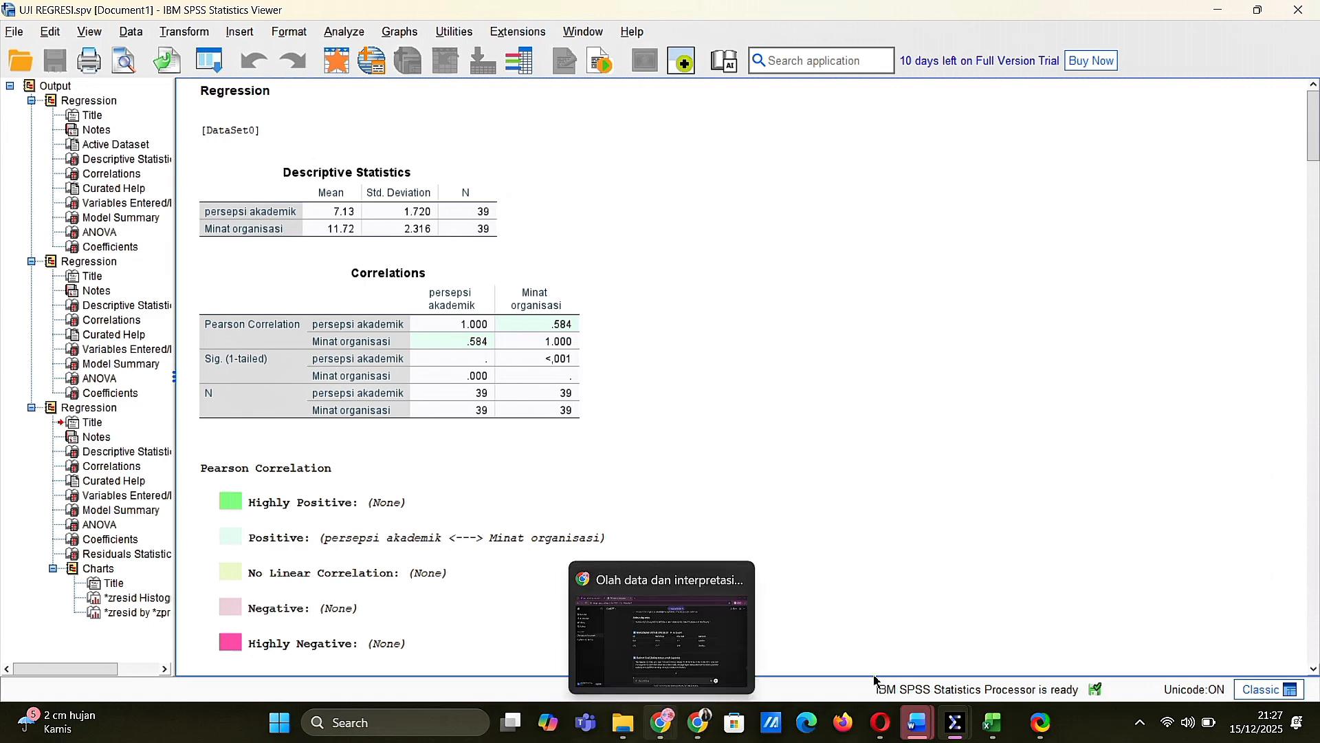
click(1000, 723)
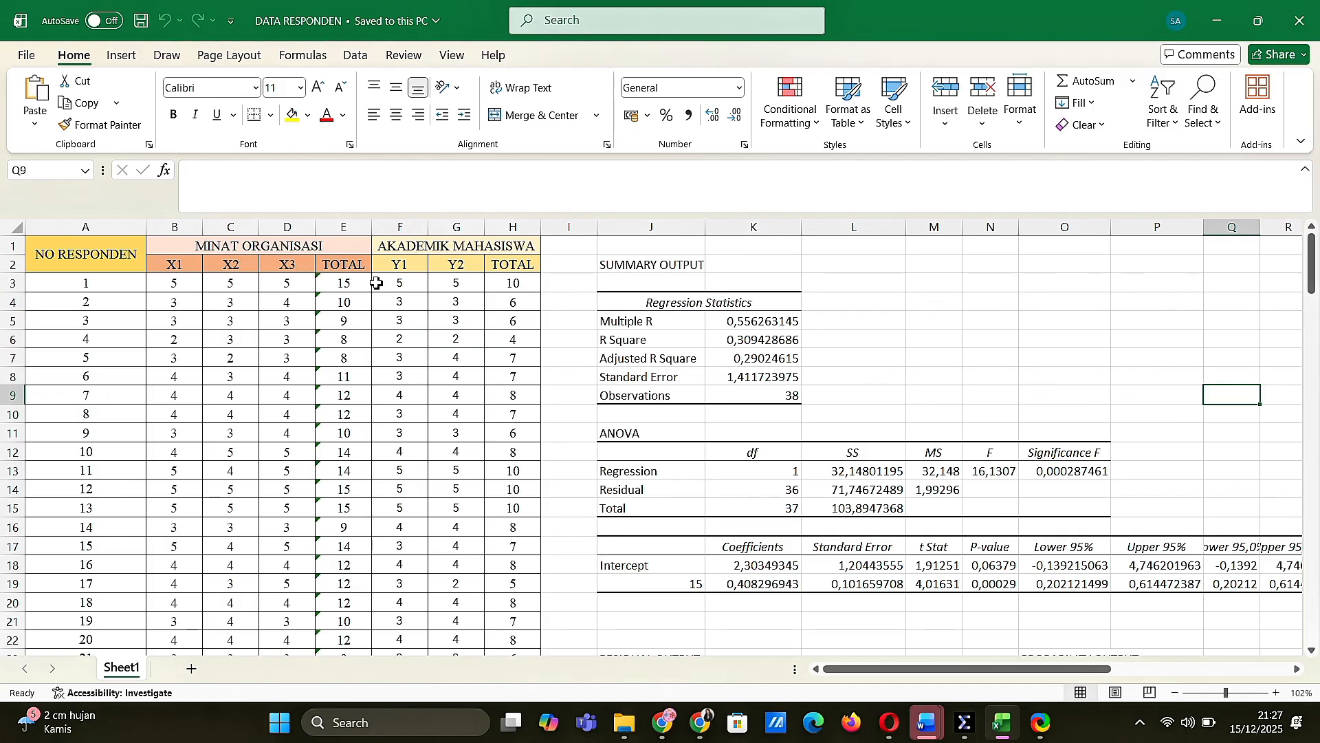
Switch to SPSS Statistics and show the variable definitions of the empty Untitled1 dataset in a maximized window
mouse_move(955, 728)
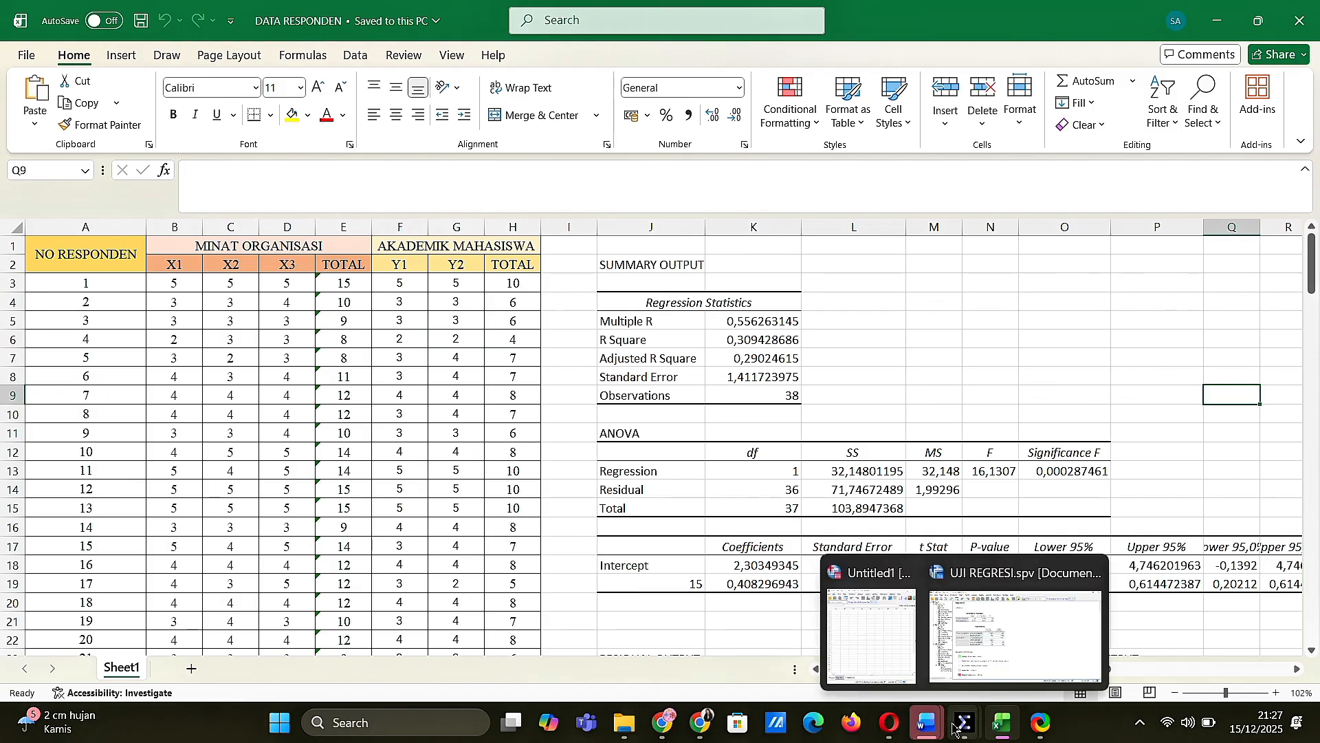
click(1014, 636)
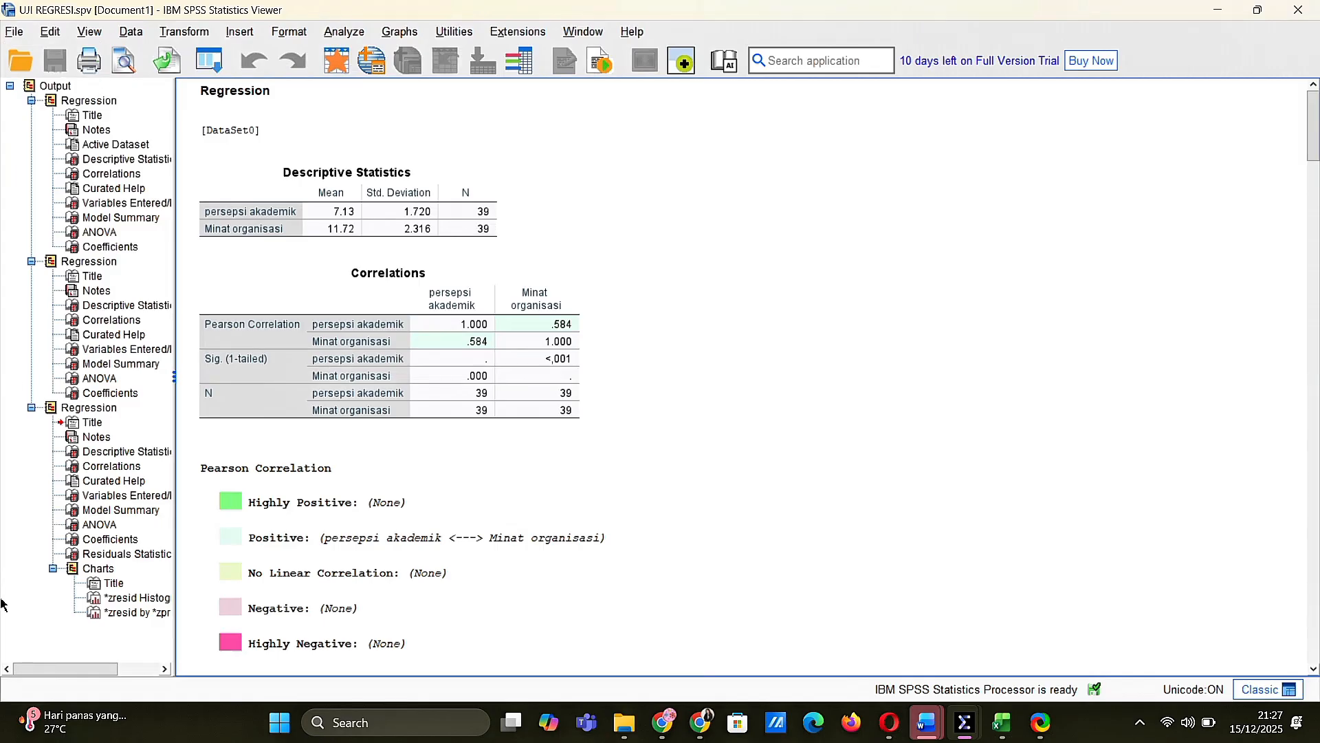
mouse_move(964, 722)
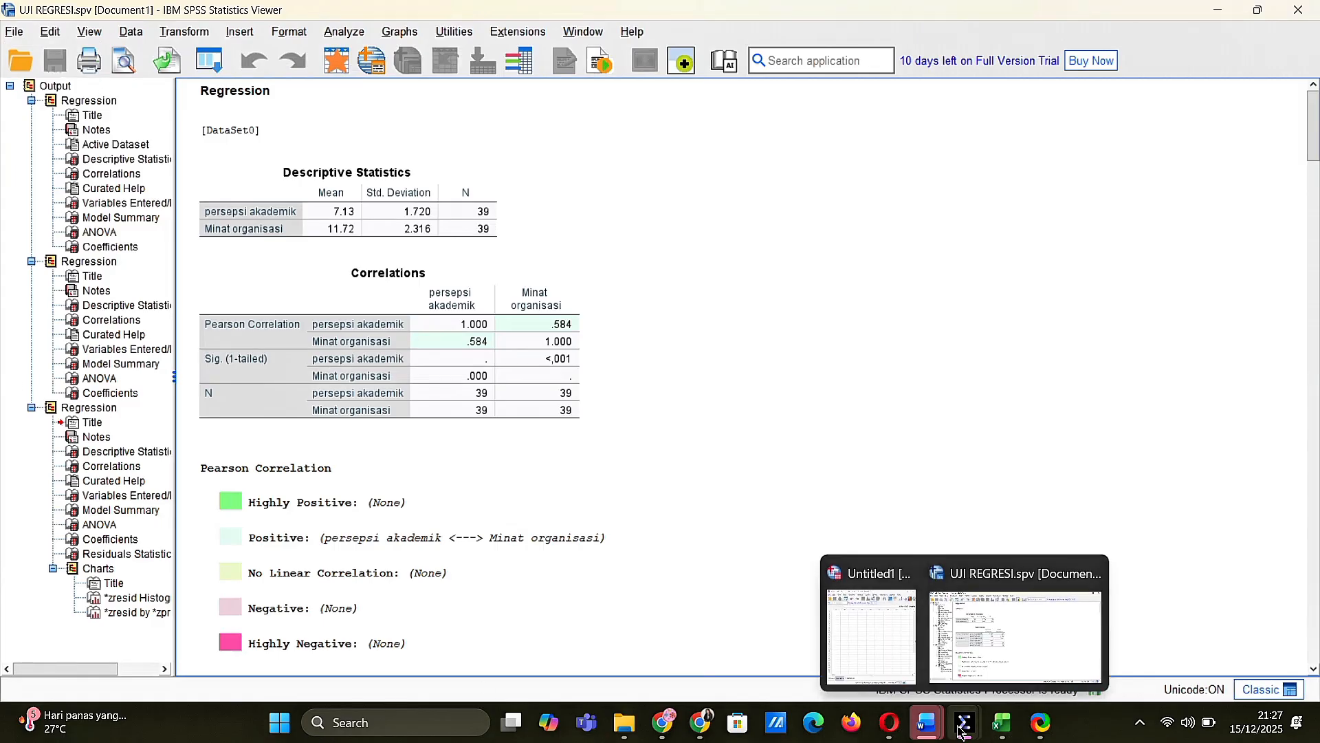
click(882, 660)
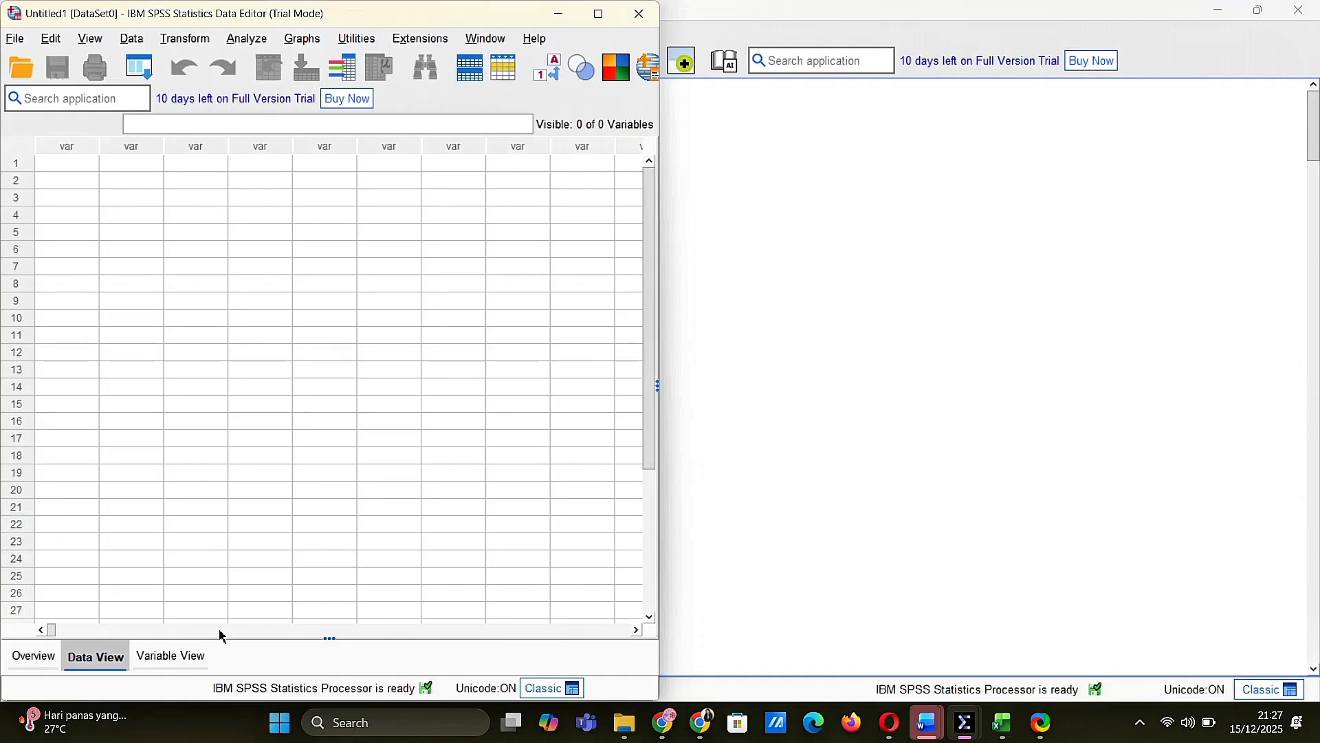
click(172, 657)
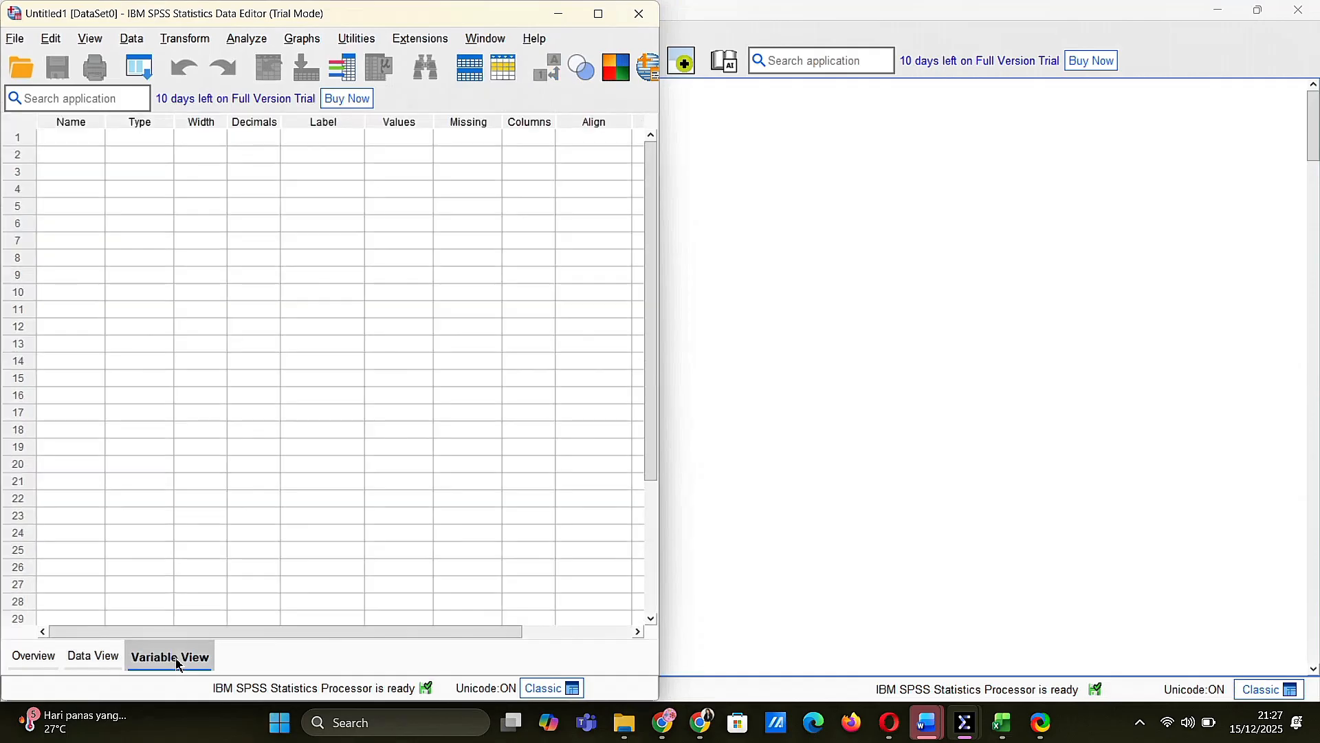
click(600, 15)
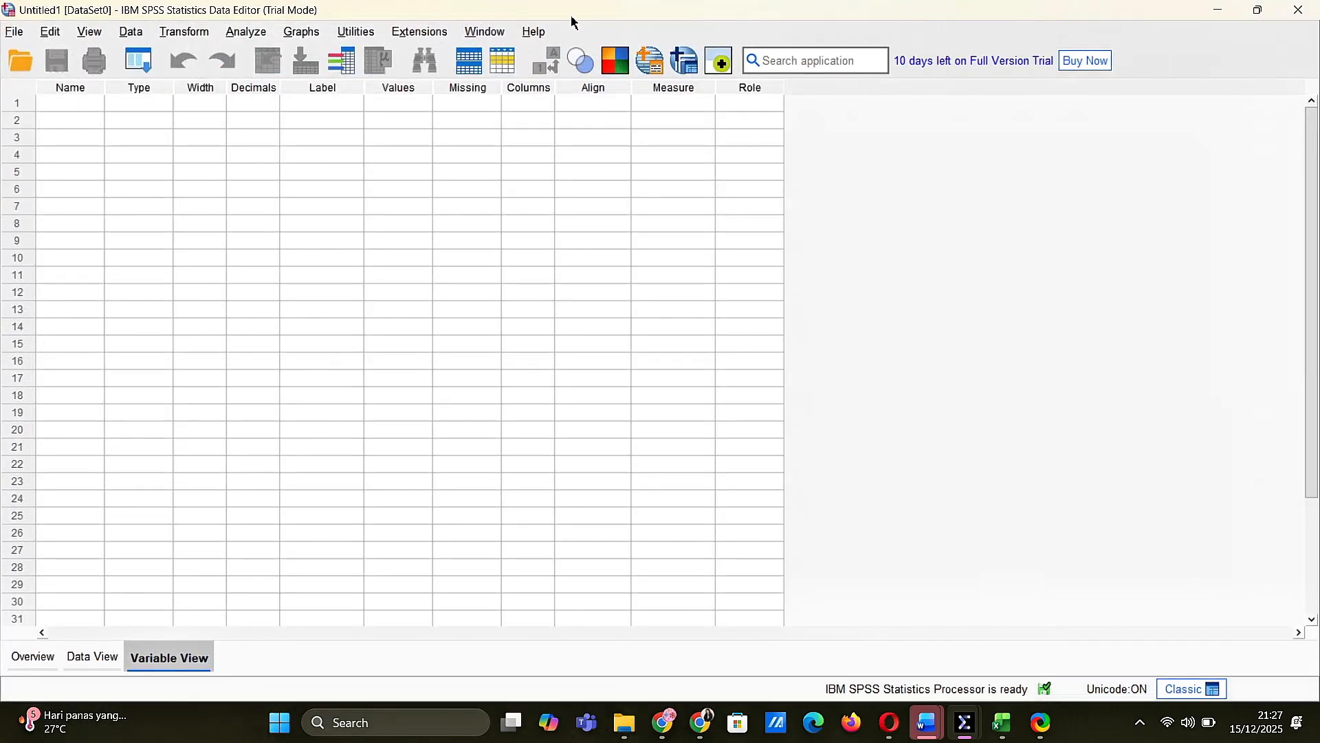
Define two variables named X and Y in the first two rows of the variable definitions
click(71, 92)
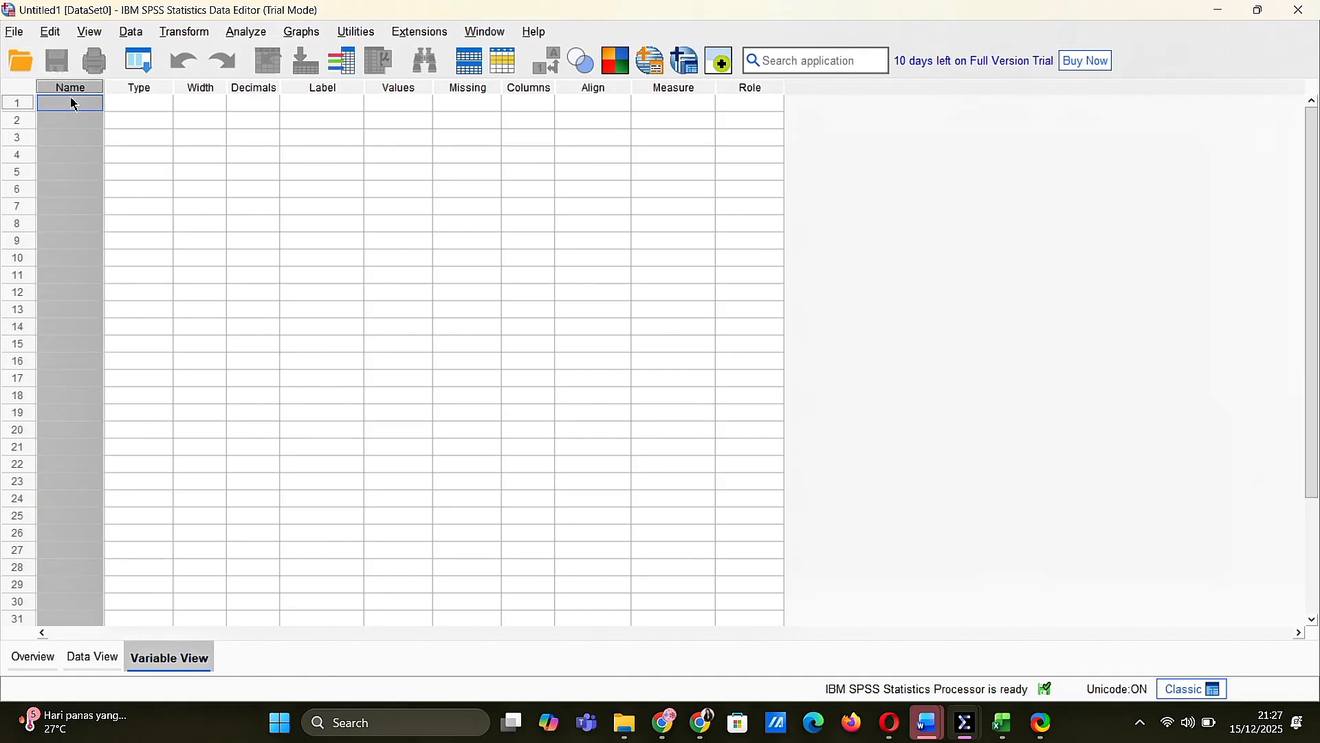
click(74, 105)
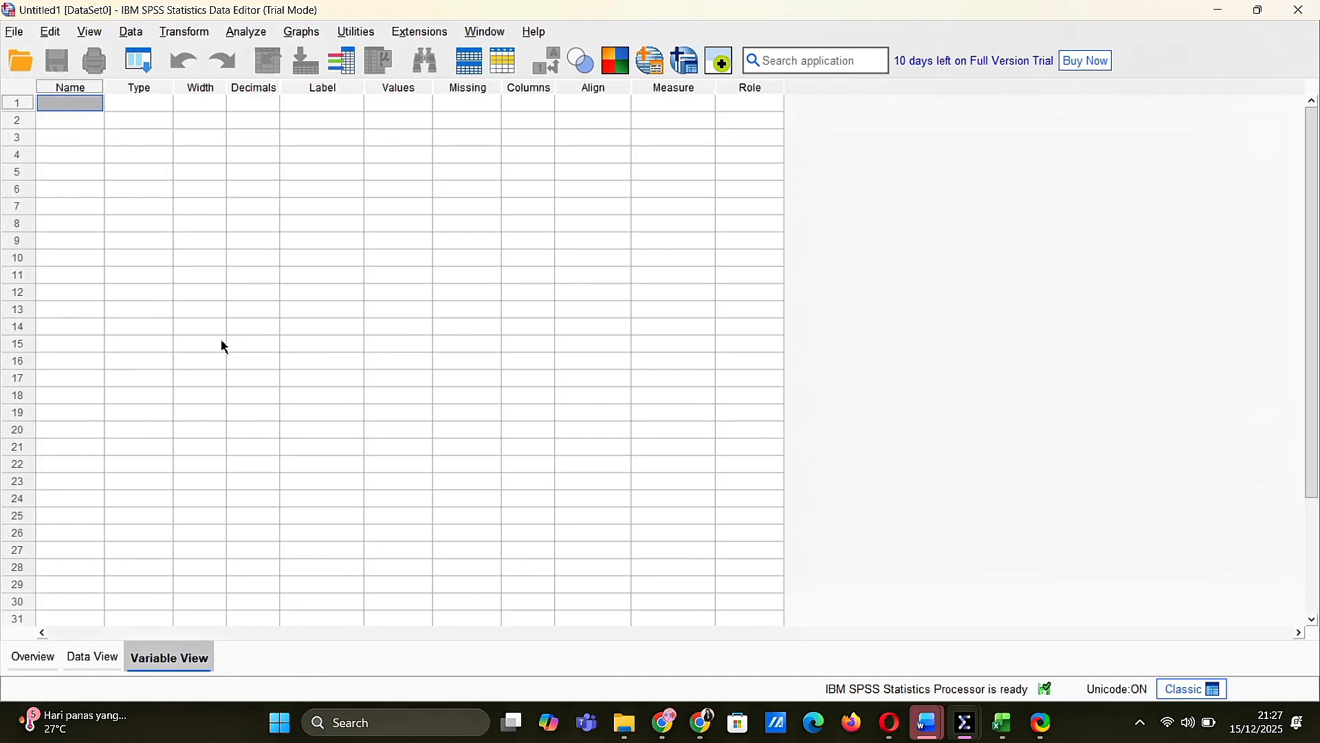
key(Caps_Lock)
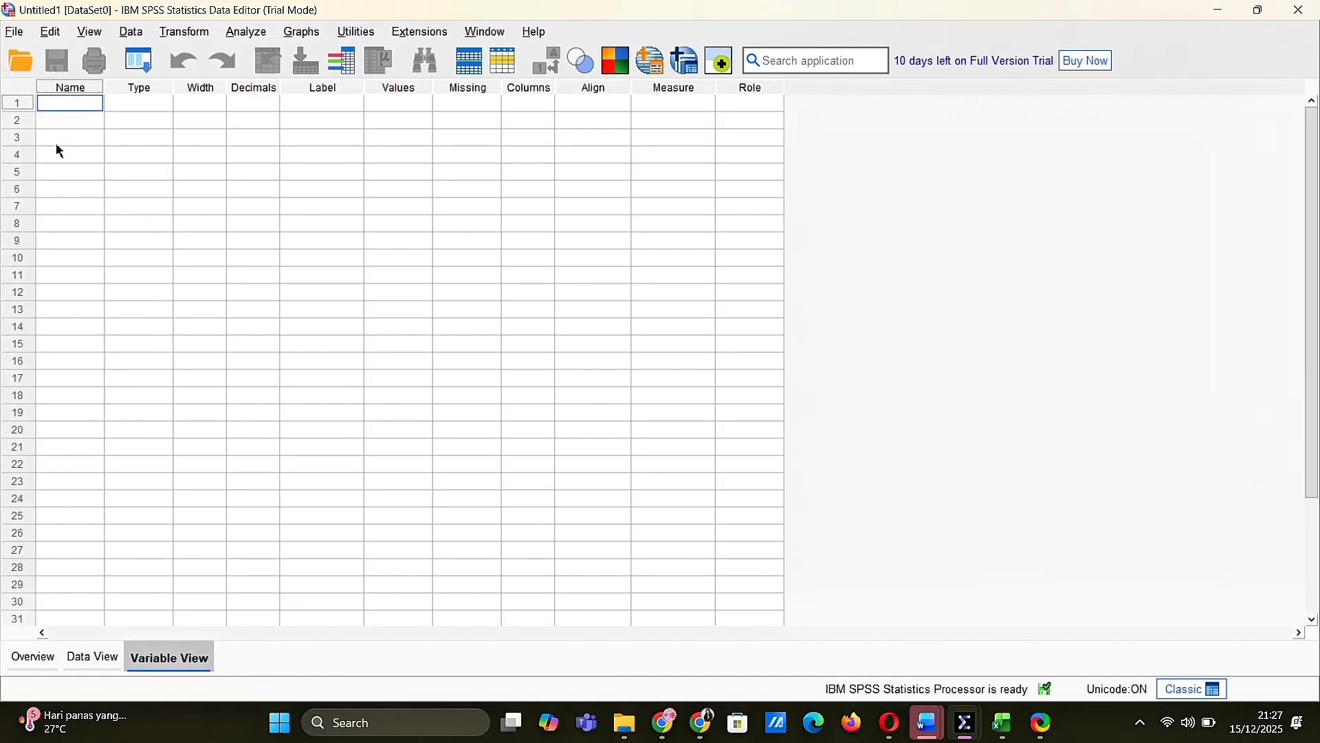
key(Return)
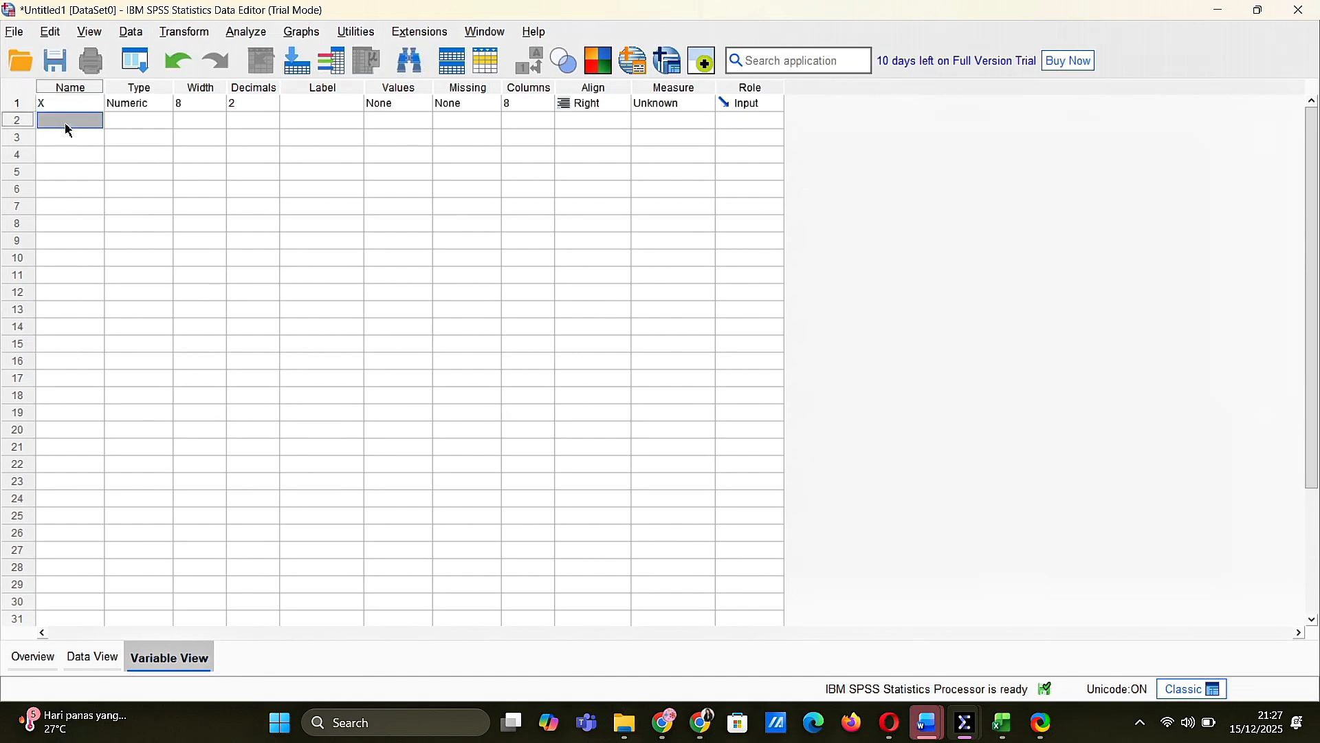
text(Y)
Set the decimals of both variables X and Y to 0
click(244, 108)
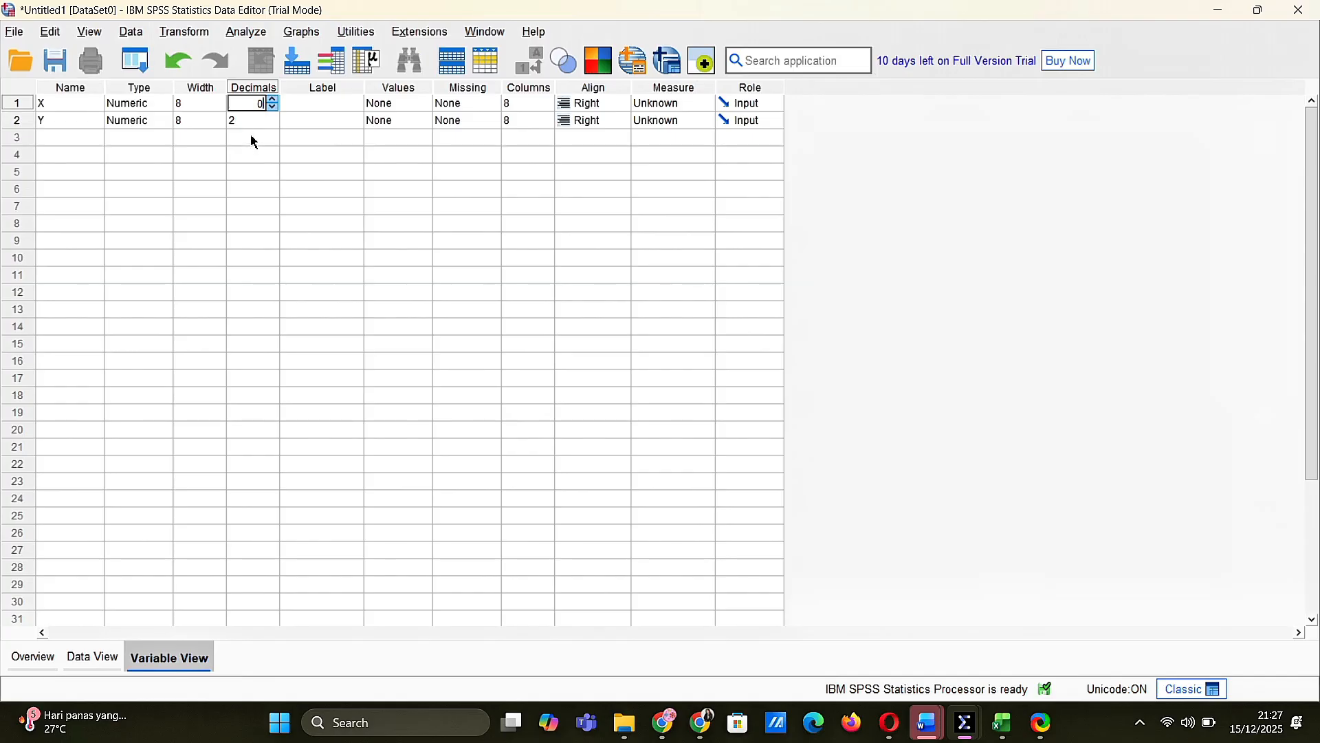
click(253, 138)
click(249, 125)
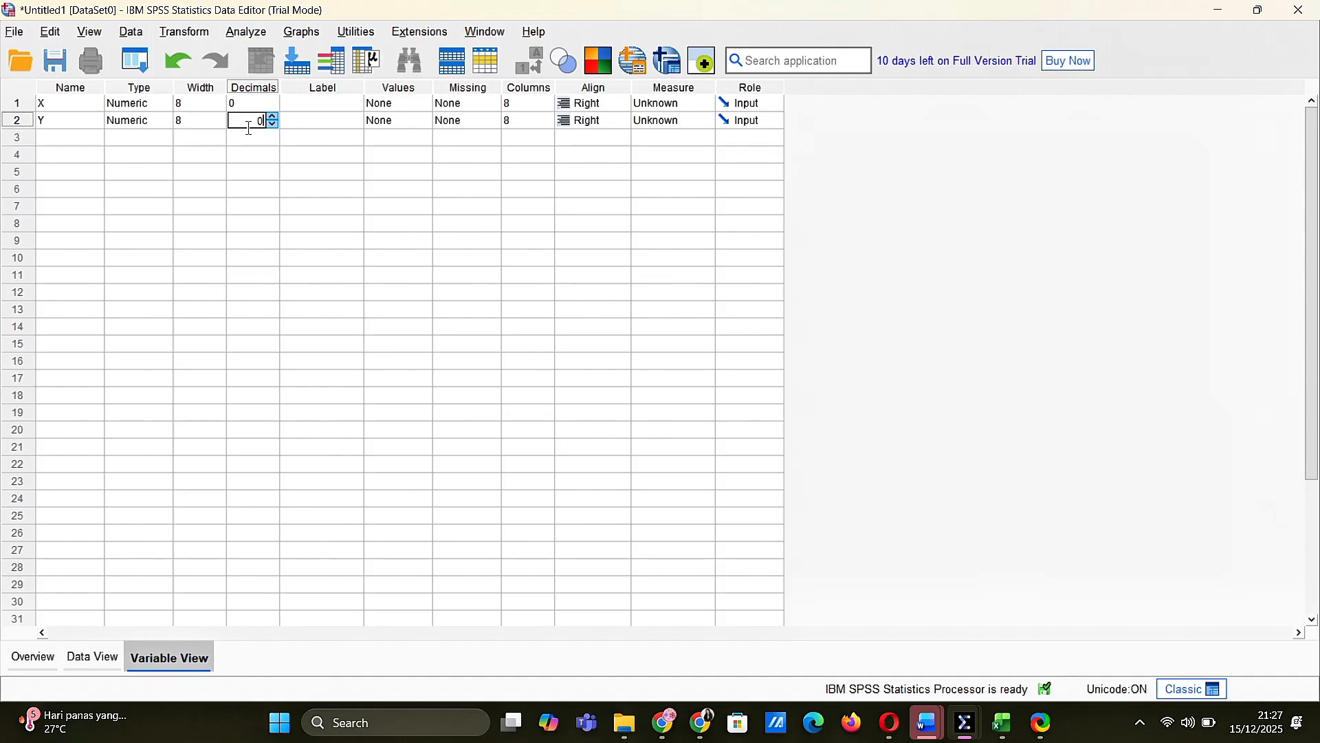
Label variable X as MINAT ORGANISASI and variable Y as PRESPESI AKADEMIK
click(316, 102)
text(MINAT OR)
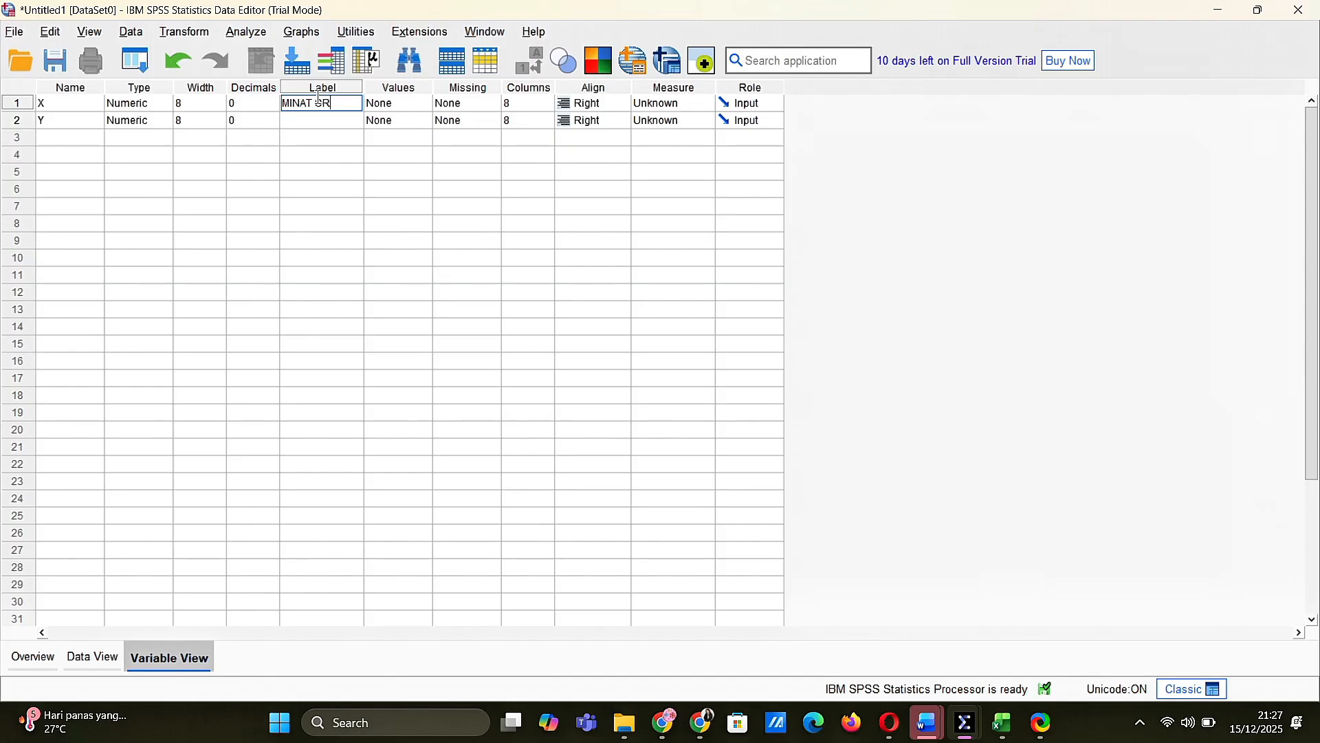
text(GANISASI)
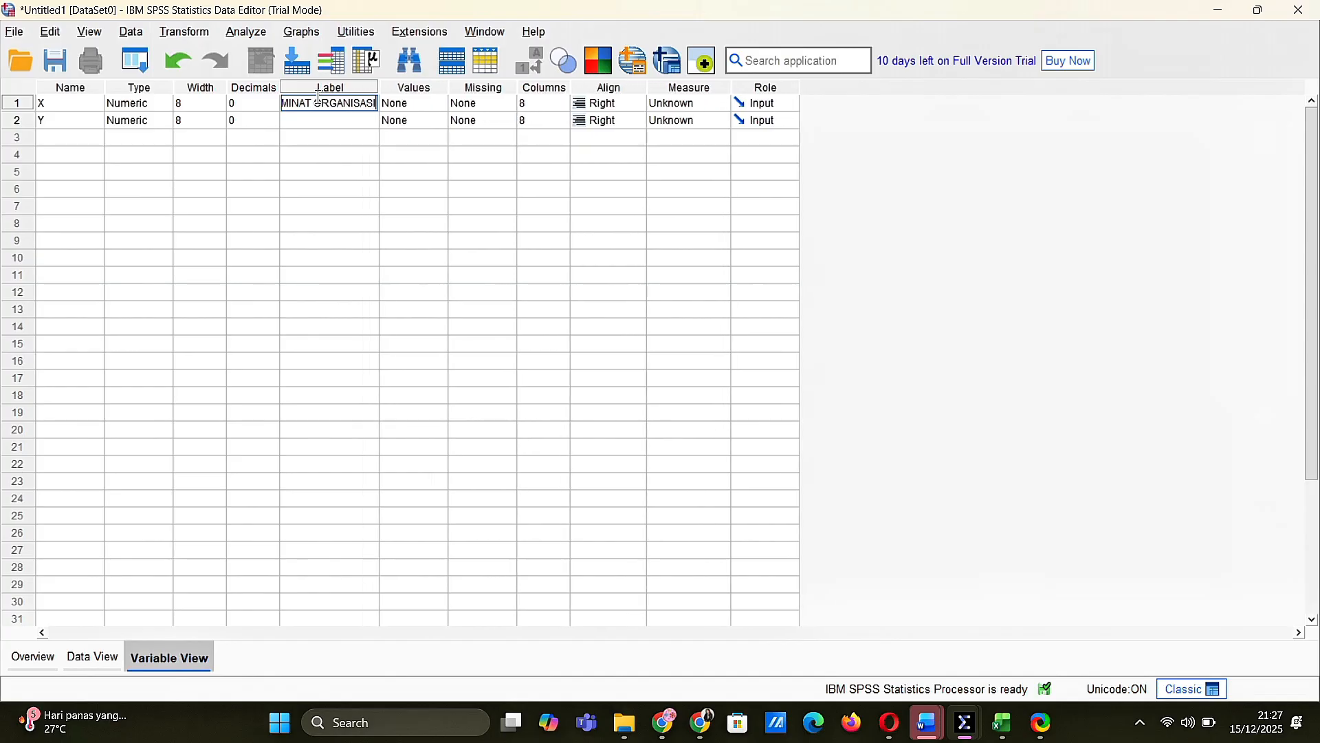
click(323, 124)
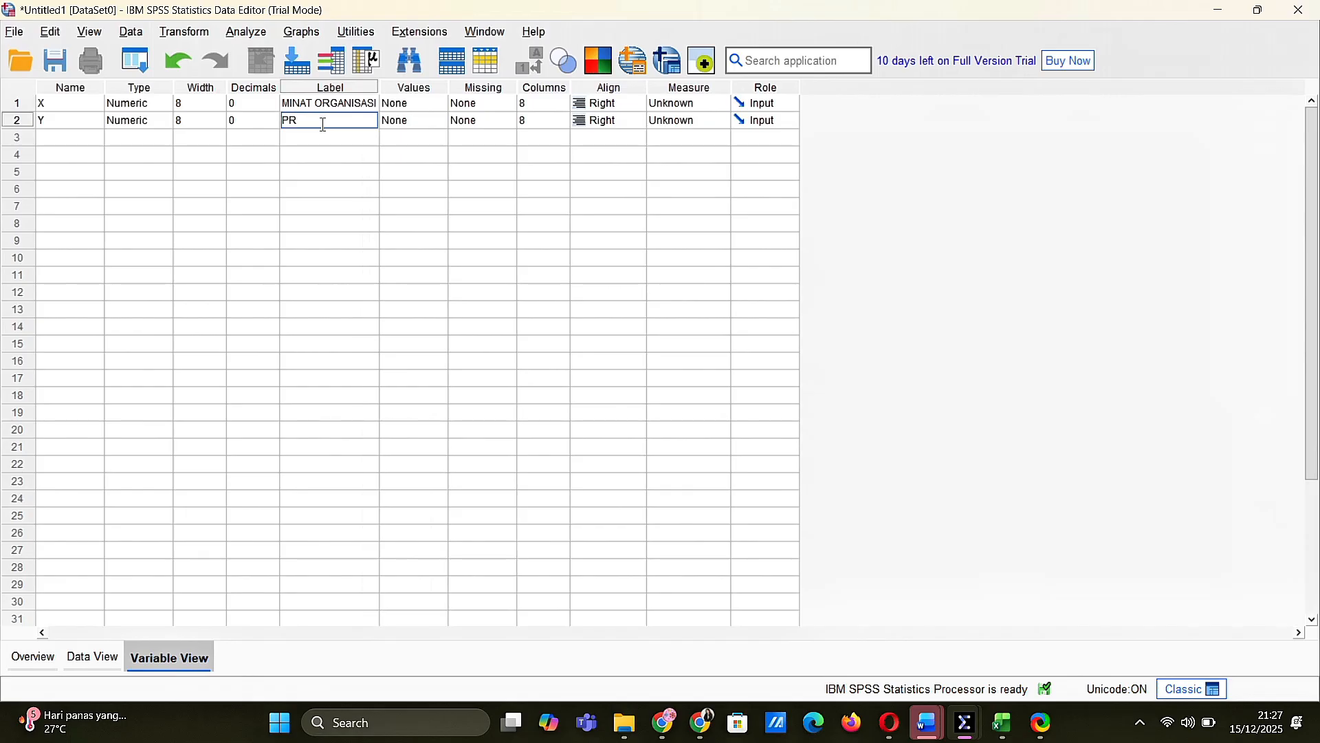
text(PRESPESI AKADEMIK)
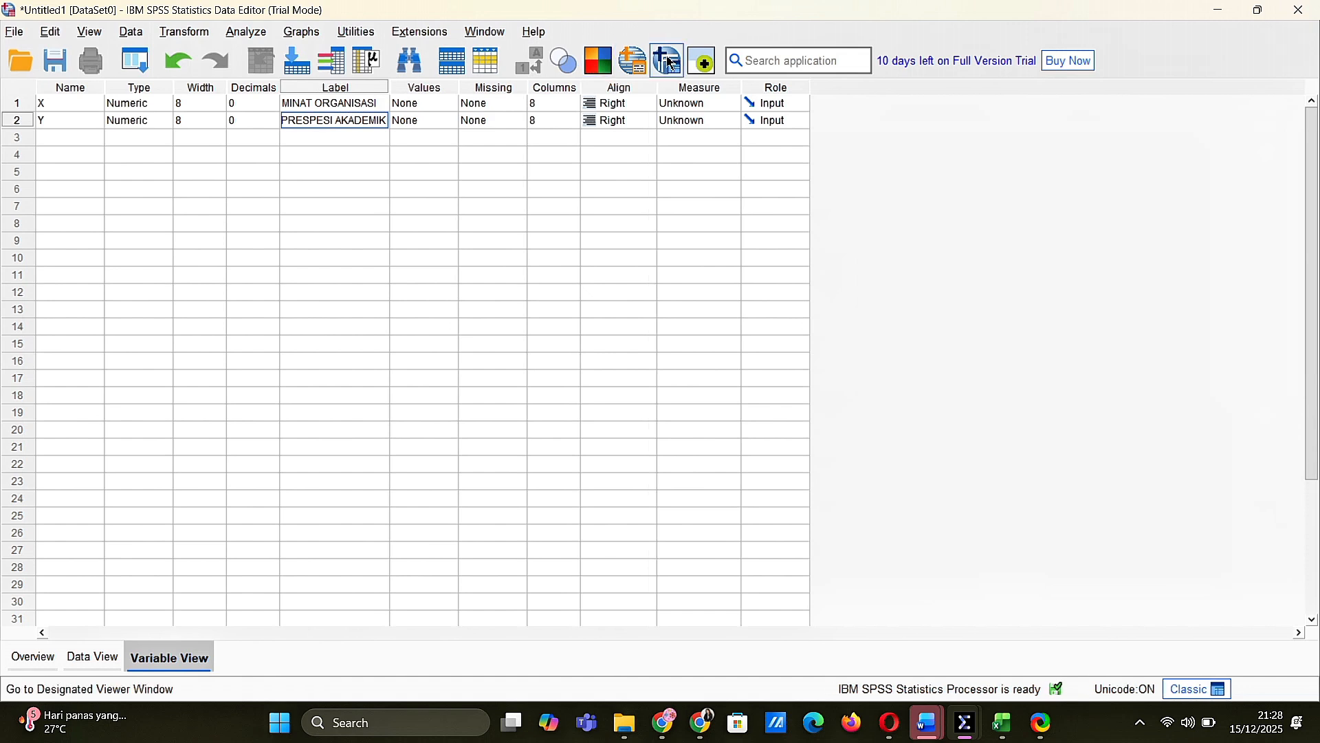
Set the measurement level of variables X and Y to Scale
click(629, 103)
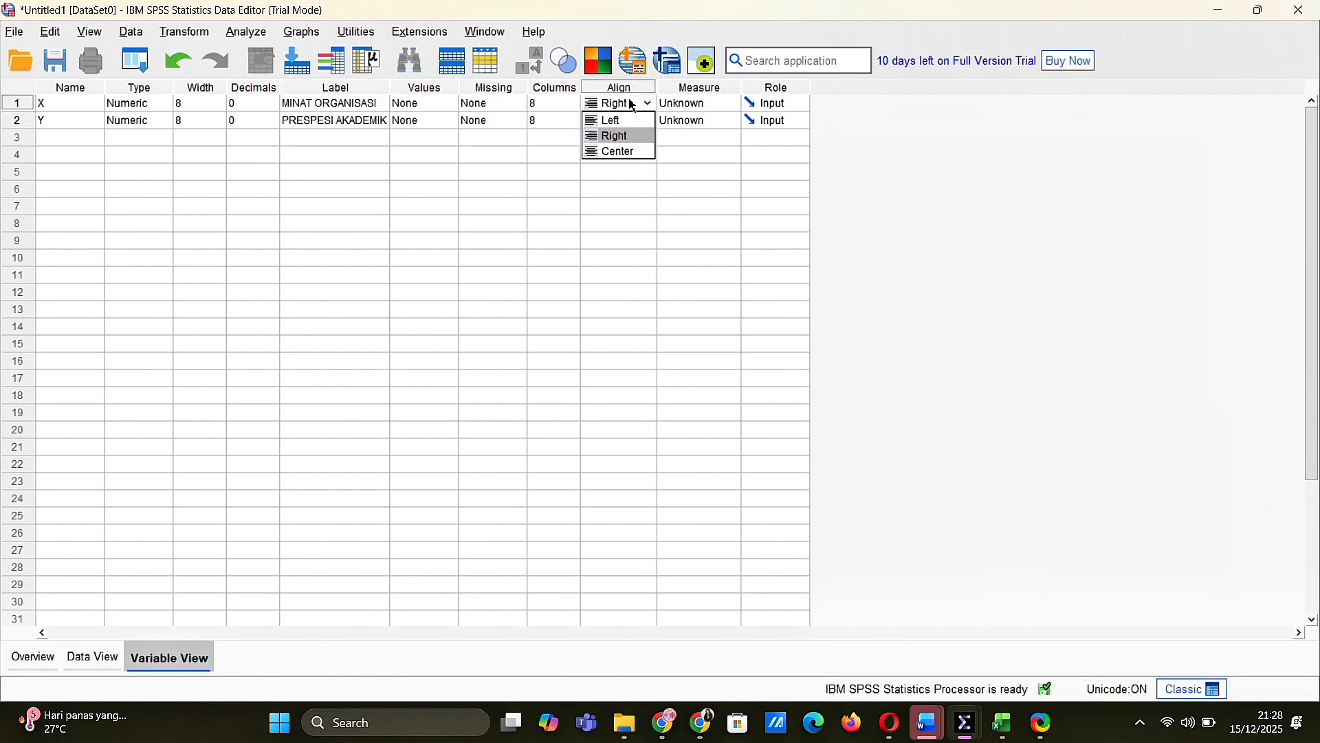
click(667, 111)
click(681, 121)
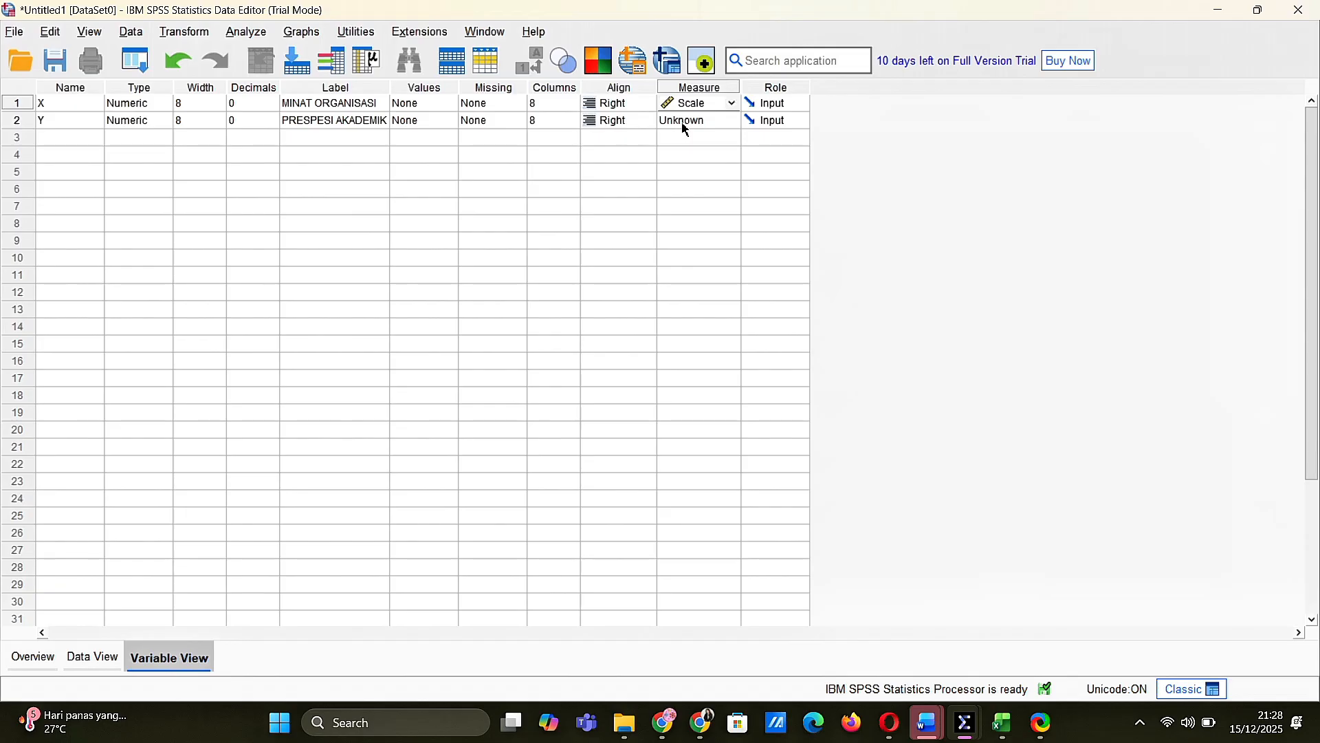
click(686, 126)
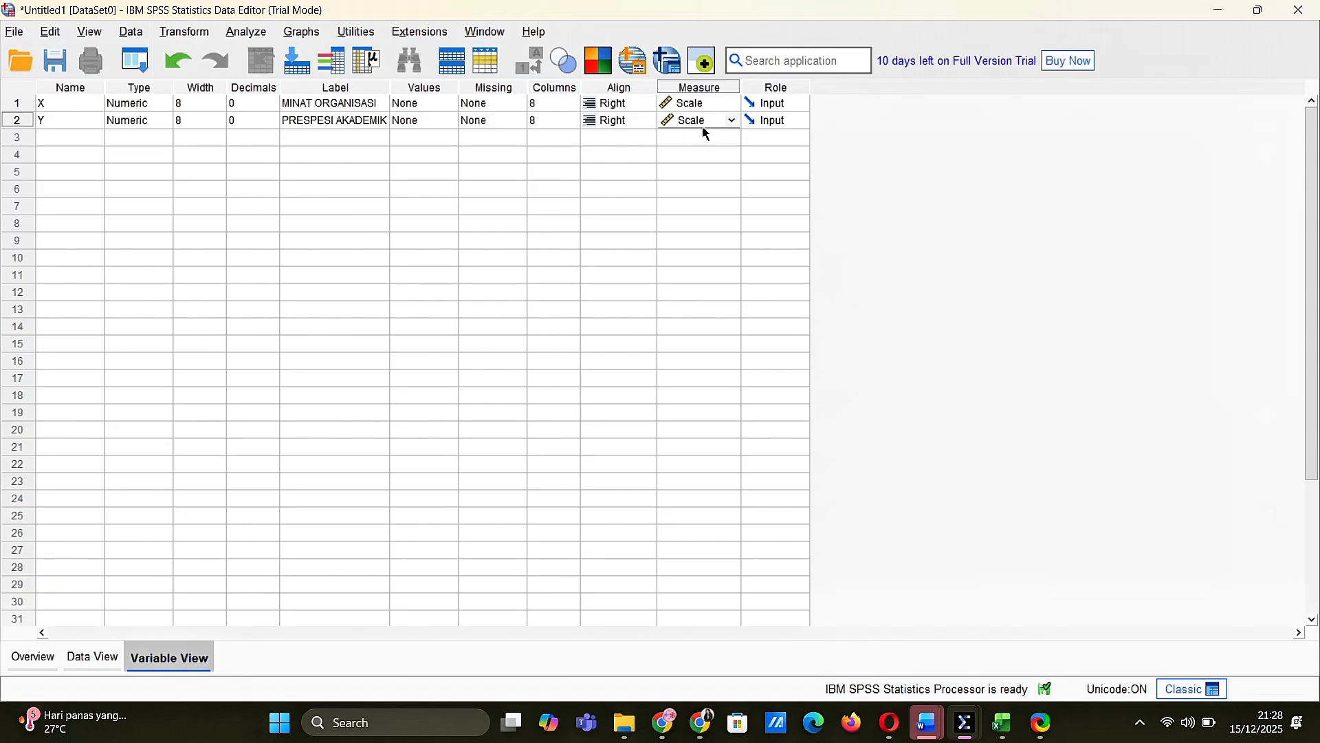
Show the dataset's data grid, switch to the DATA RESPONDEN workbook in Excel and copy the MINAT ORGANISASI totals in E3:E41
click(93, 659)
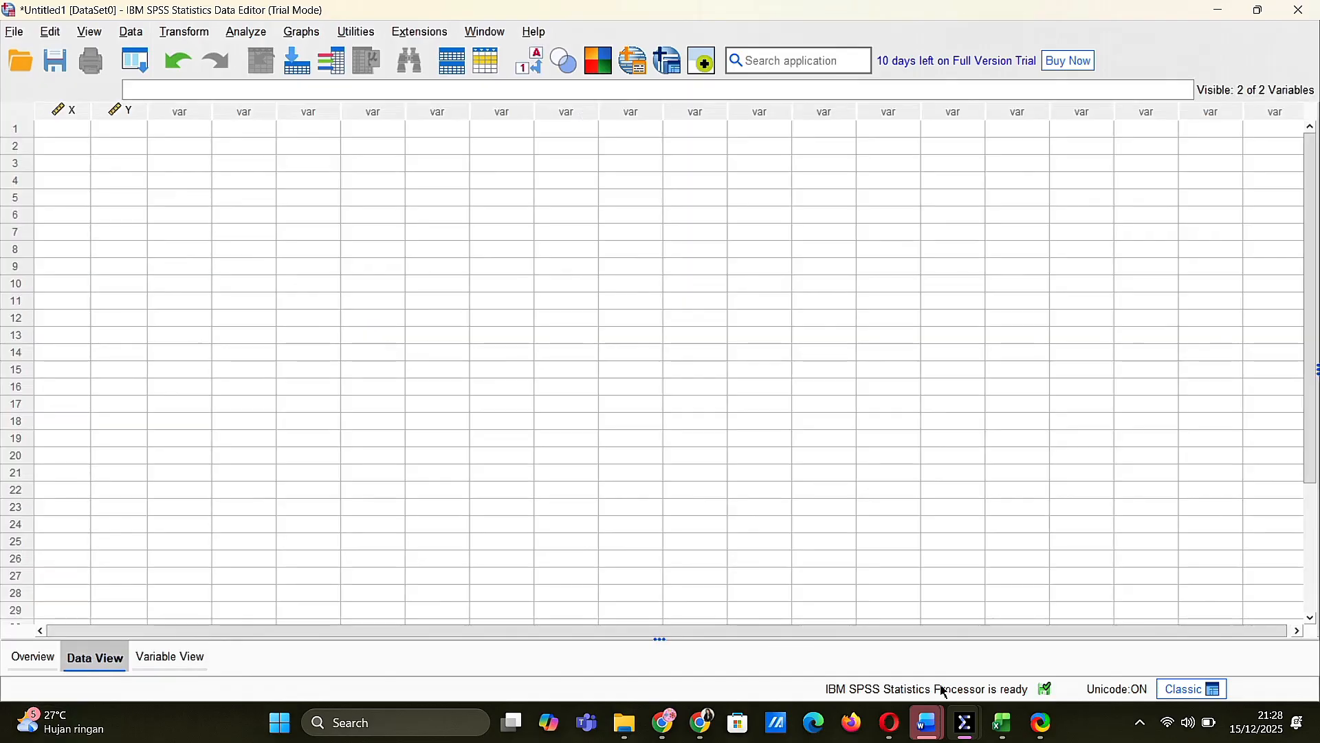
mouse_move(1010, 735)
click(976, 660)
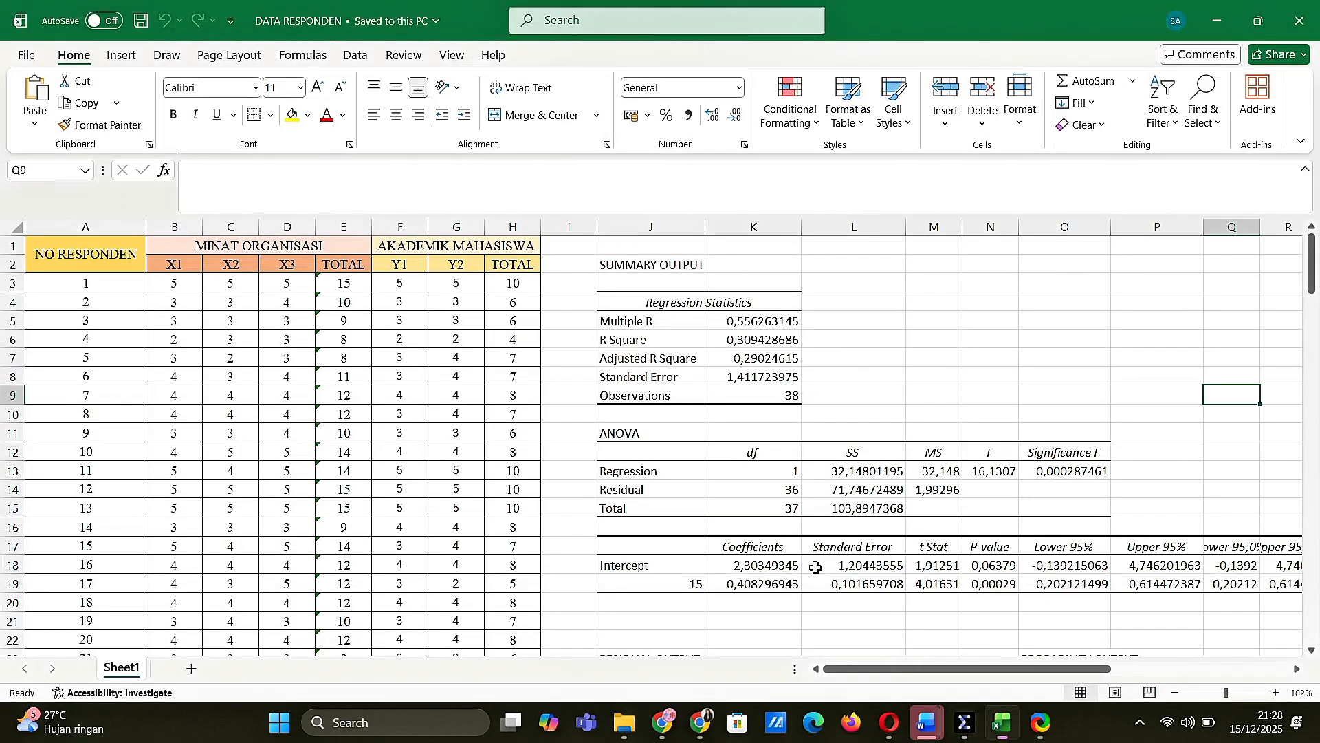
drag(344, 283, 348, 633)
key(ctrl+c)
scroll(962, 352, up, 7)
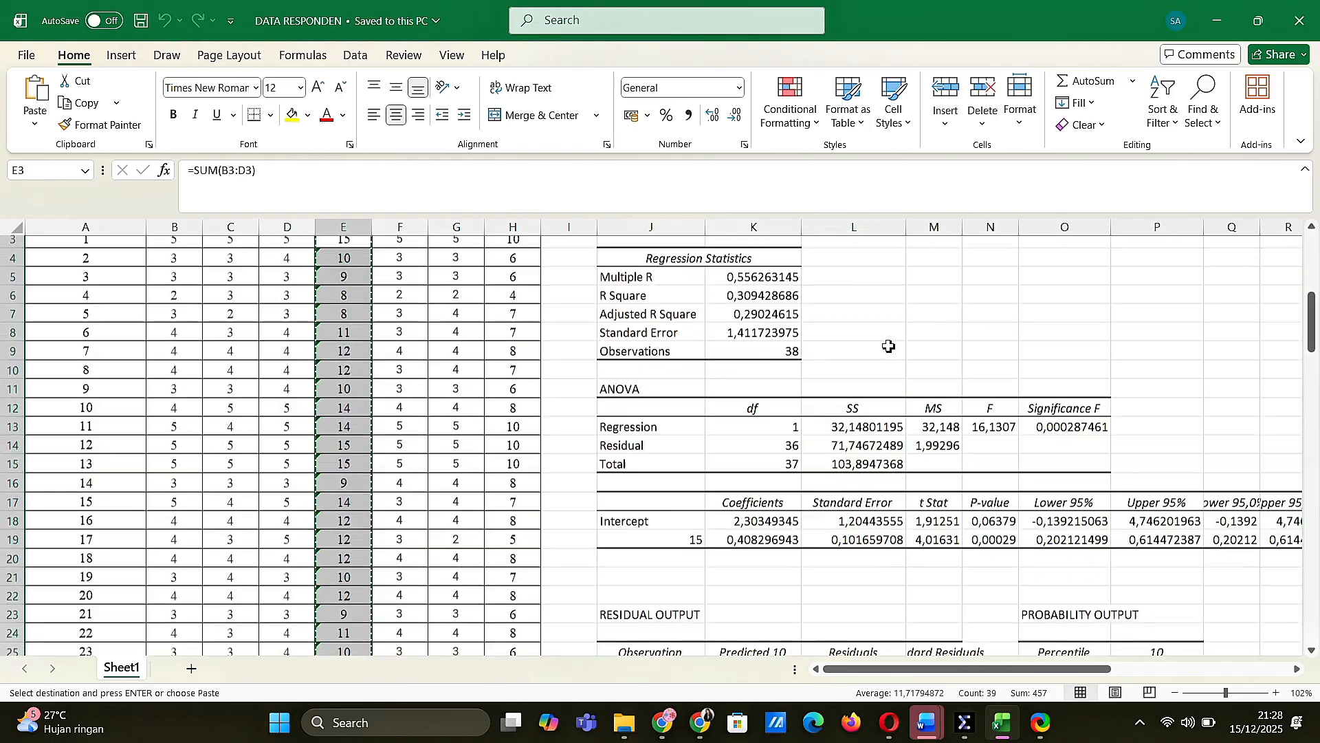
scroll(865, 398, down, 3)
scroll(865, 398, down, 2)
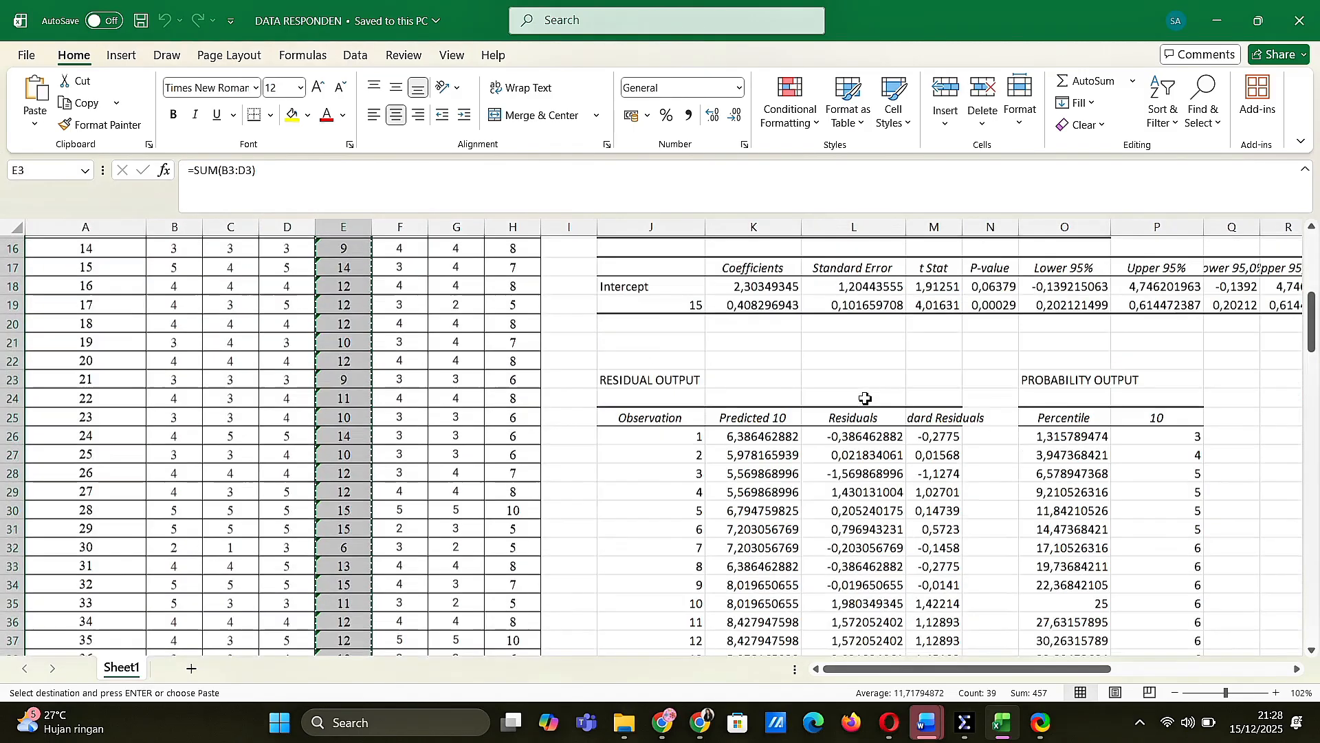
Switch to the Untitled1 dataset in SPSS and paste the copied MINAT ORGANISASI totals into column X from row 1
mouse_move(961, 725)
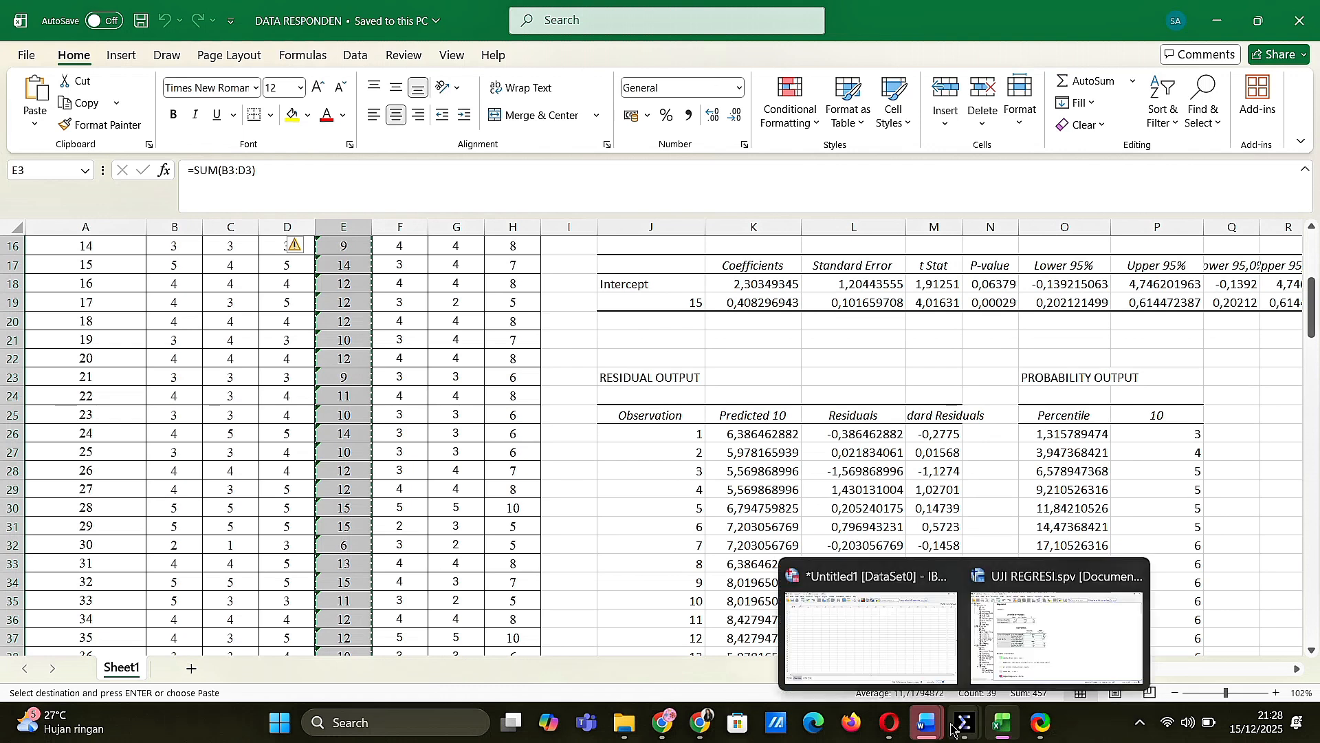
click(887, 628)
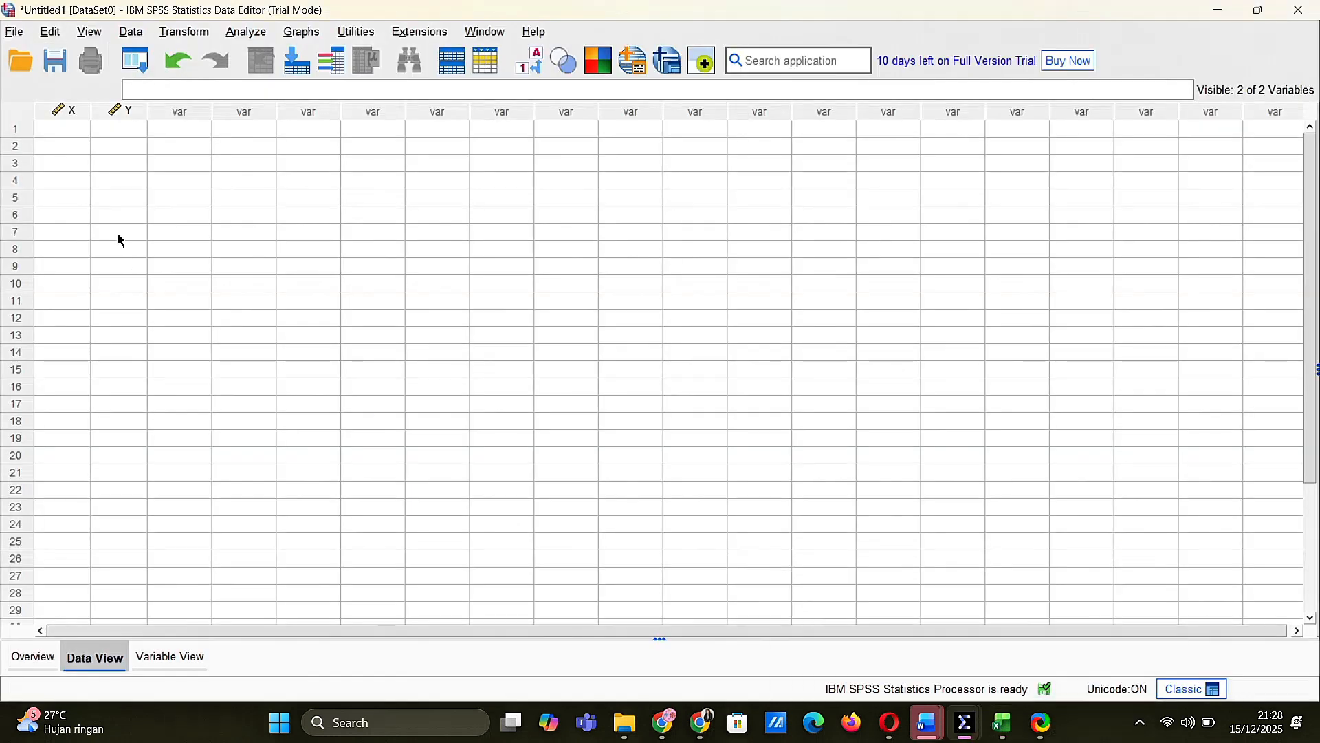
click(52, 137)
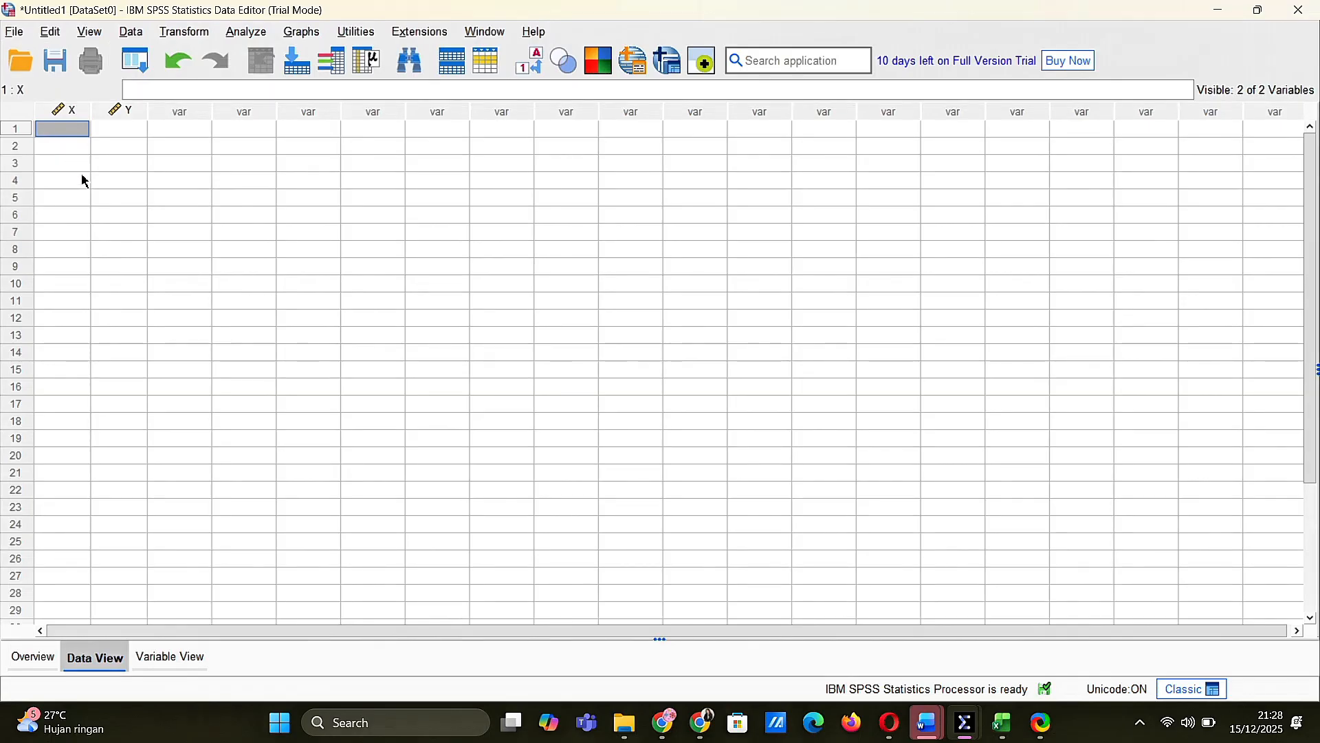
key(ctrl+v)
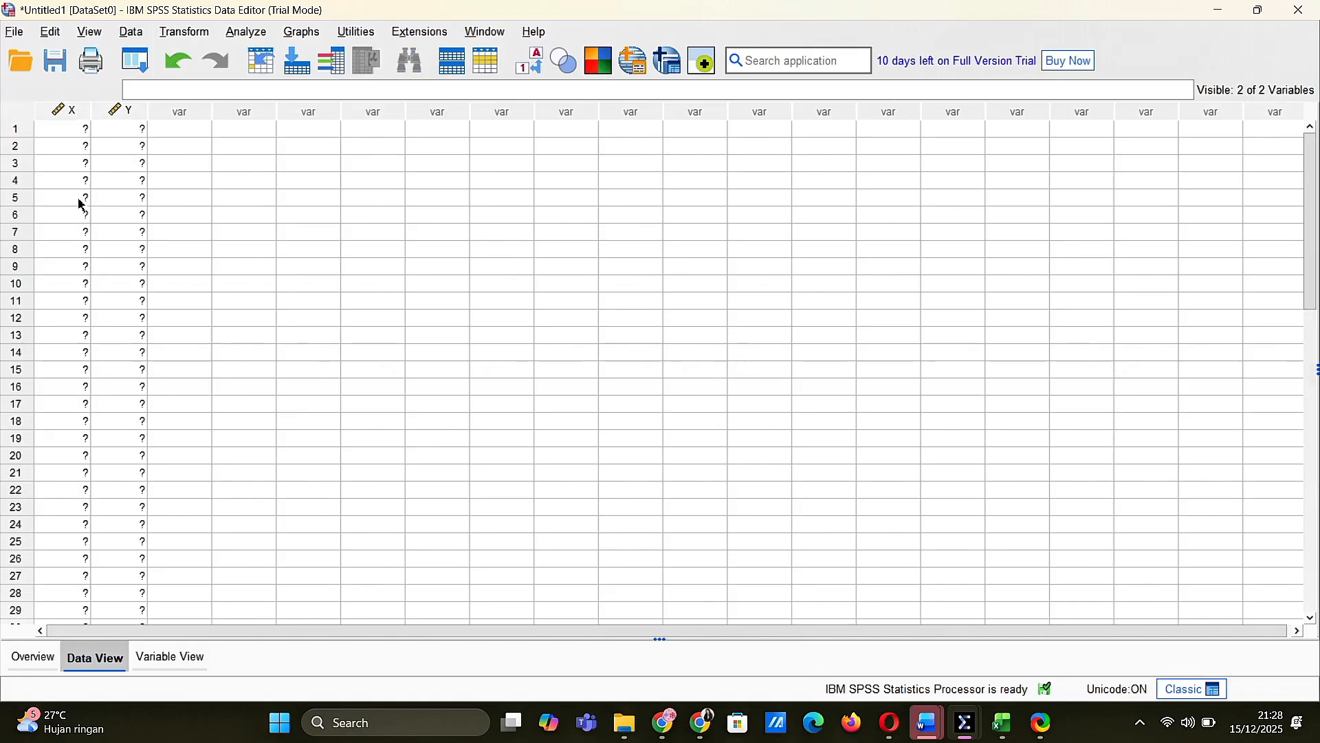
scroll(227, 240, down, 10)
scroll(229, 256, up, 10)
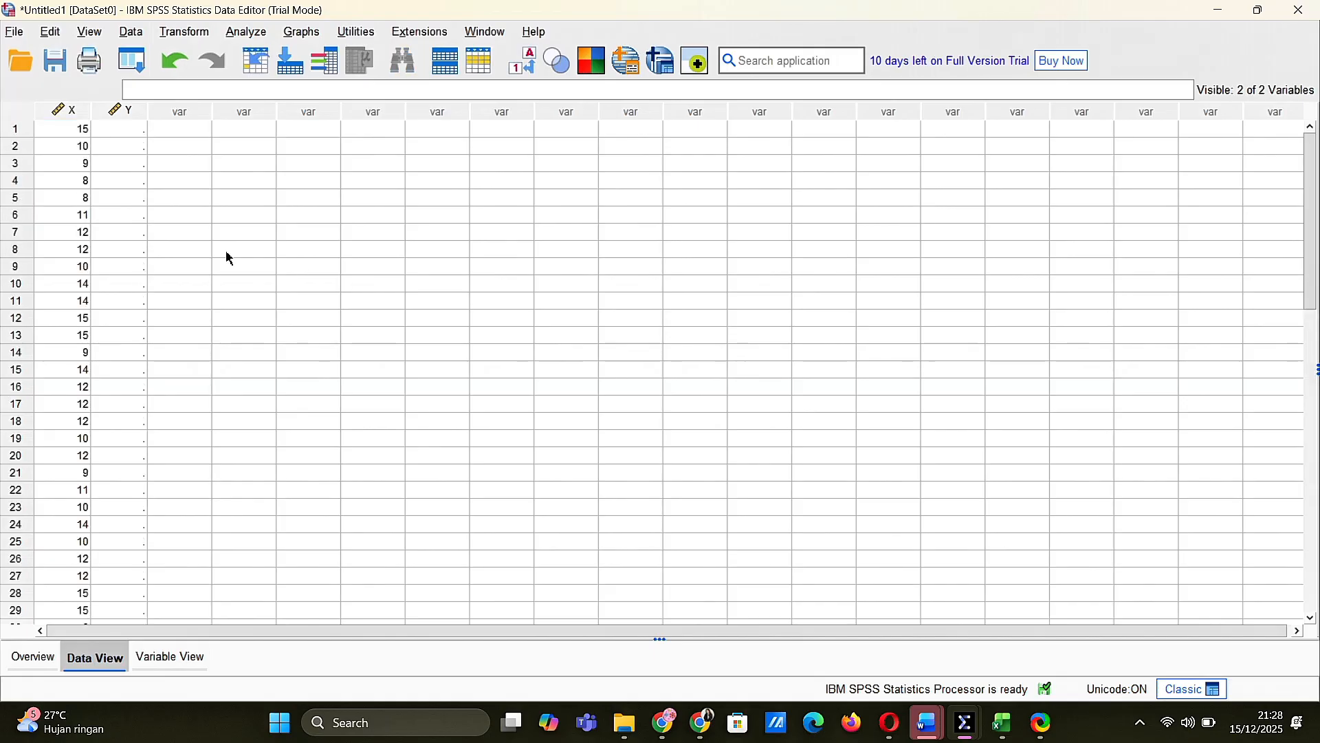
Switch to the DATA RESPONDEN workbook in Excel and copy the AKADEMIK MAHASISWA totals in H3:H41
mouse_move(1005, 724)
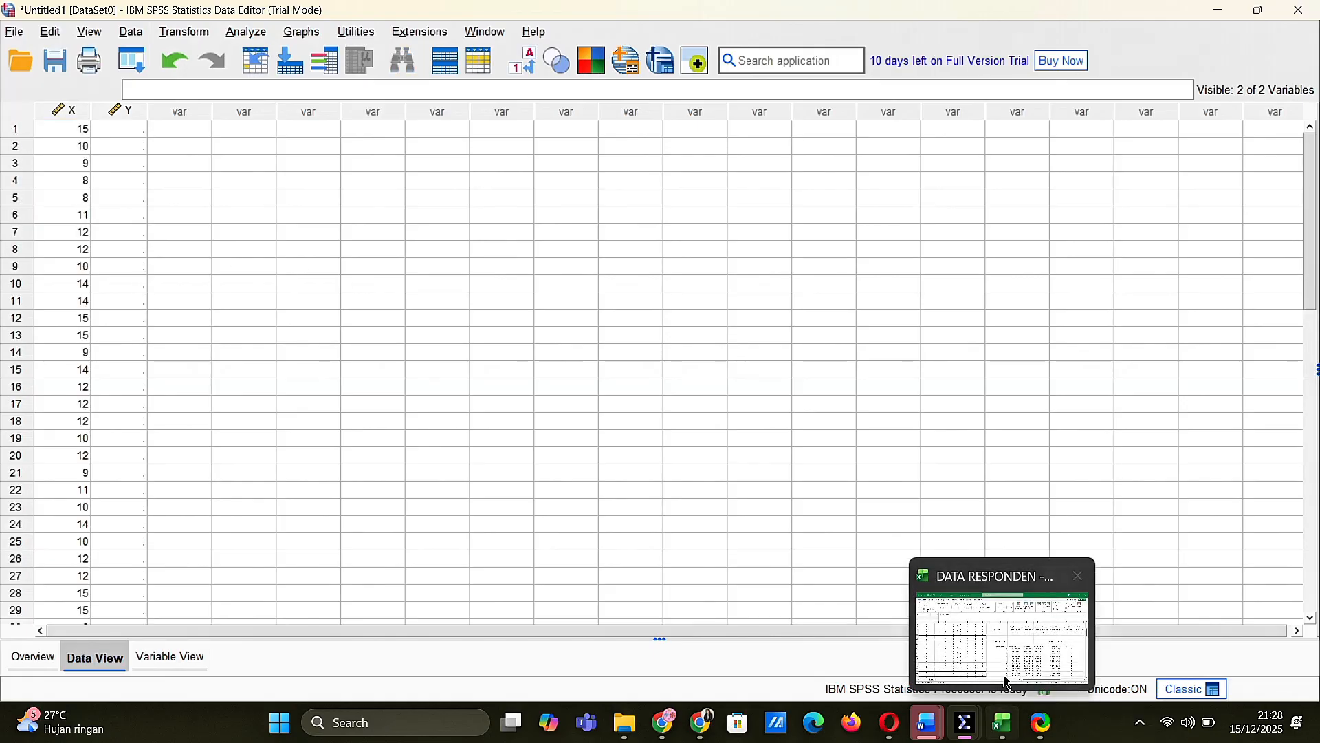
click(1007, 680)
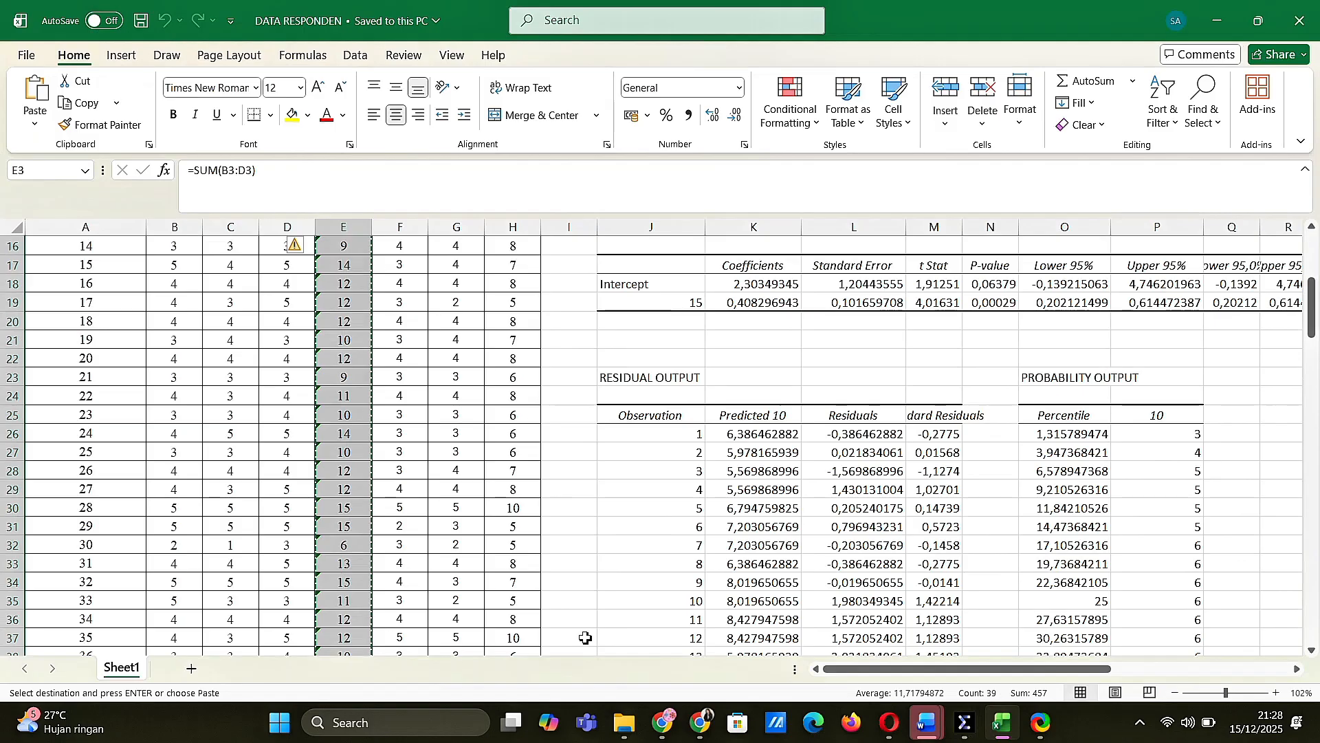
scroll(584, 637, down, 1)
scroll(584, 637, right, 1)
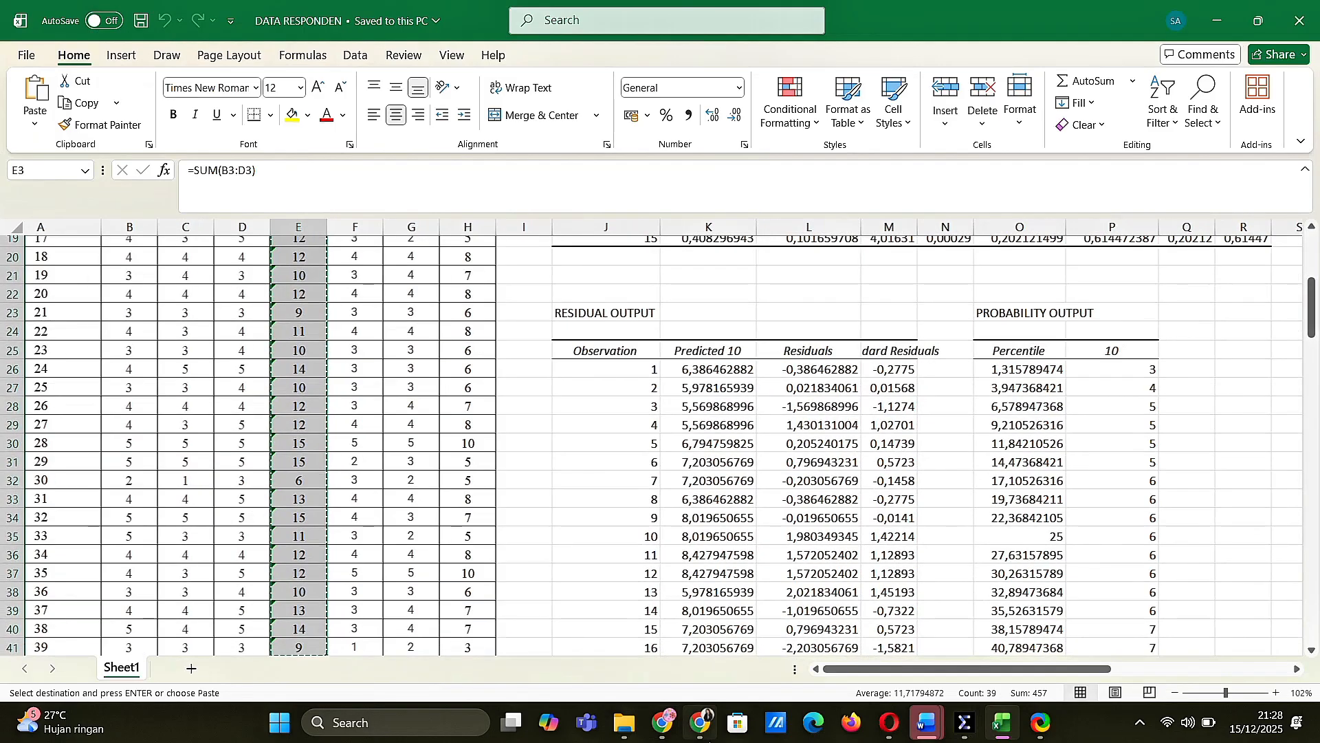
scroll(502, 344, up, 6)
scroll(502, 344, left, 1)
click(517, 287)
drag(518, 292, 520, 621)
key(ctrl+c)
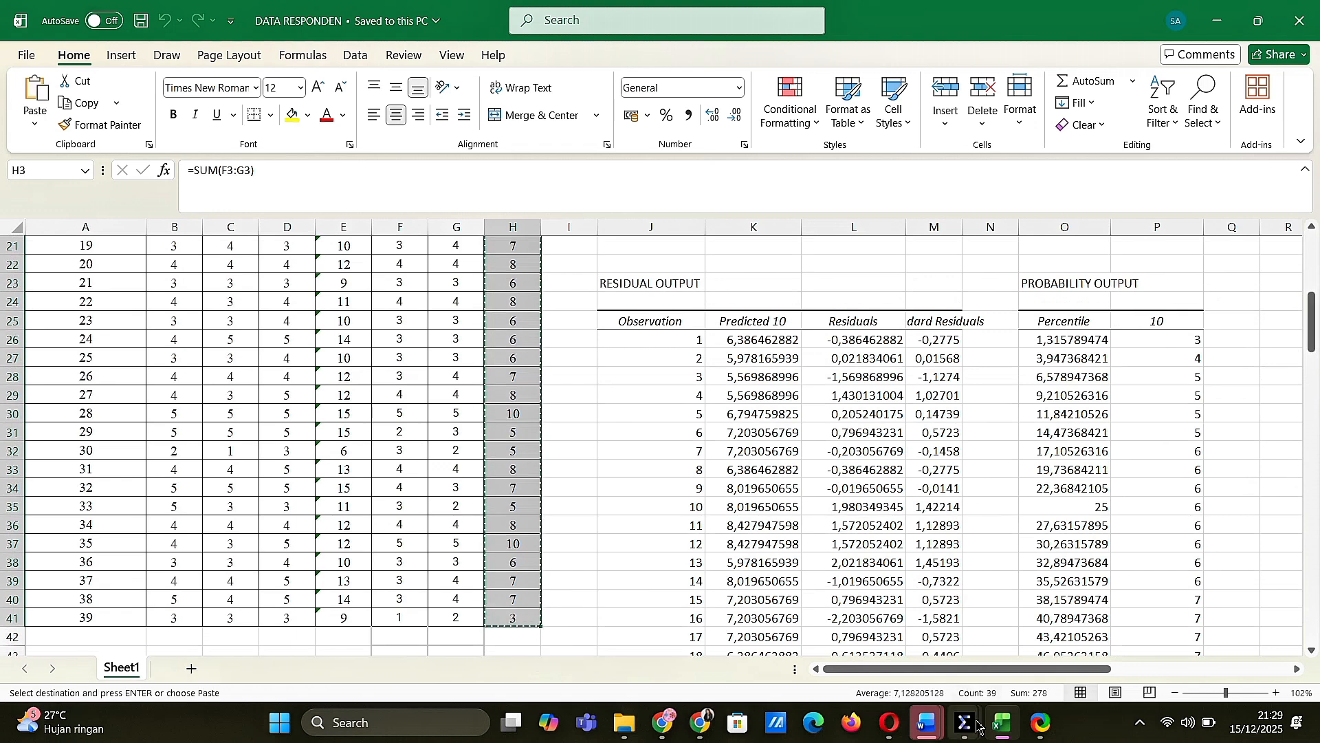
Switch to the Untitled1 dataset in SPSS and paste the copied AKADEMIK MAHASISWA totals into column Y from row 1
mouse_move(965, 722)
click(833, 617)
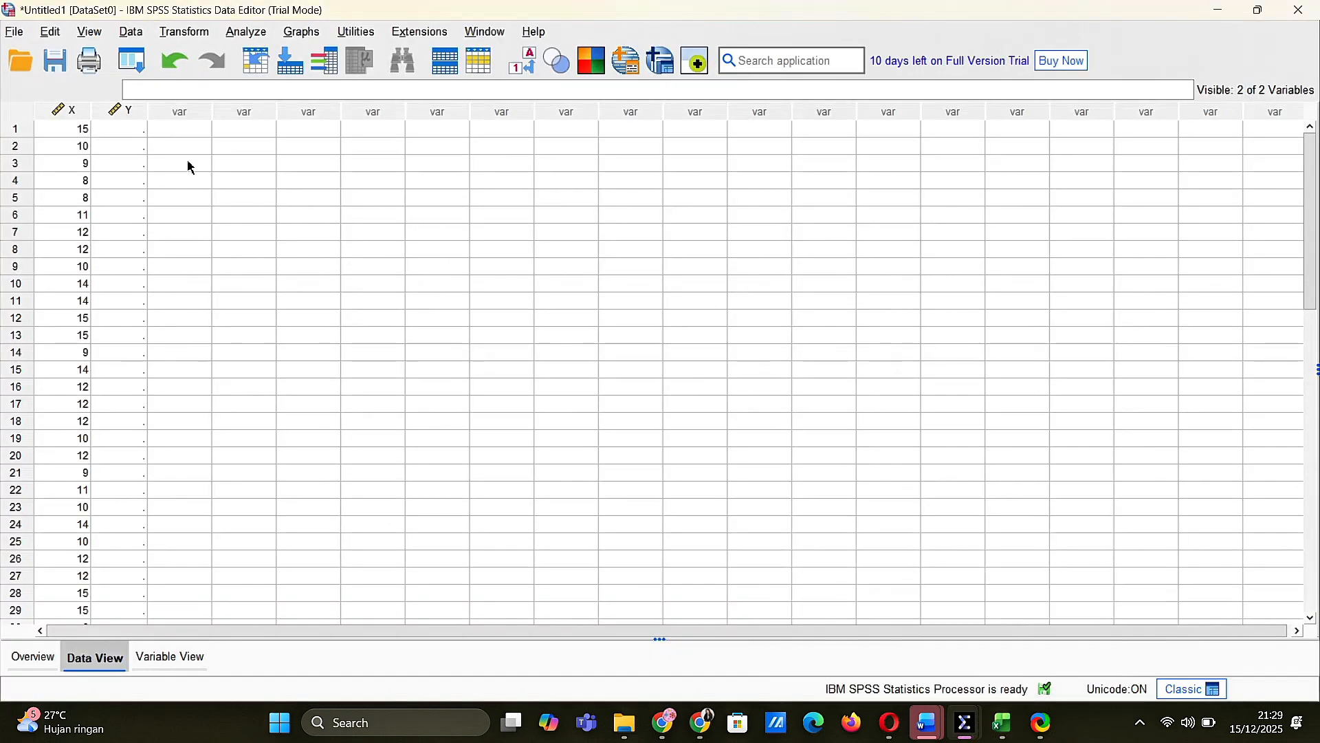
click(120, 132)
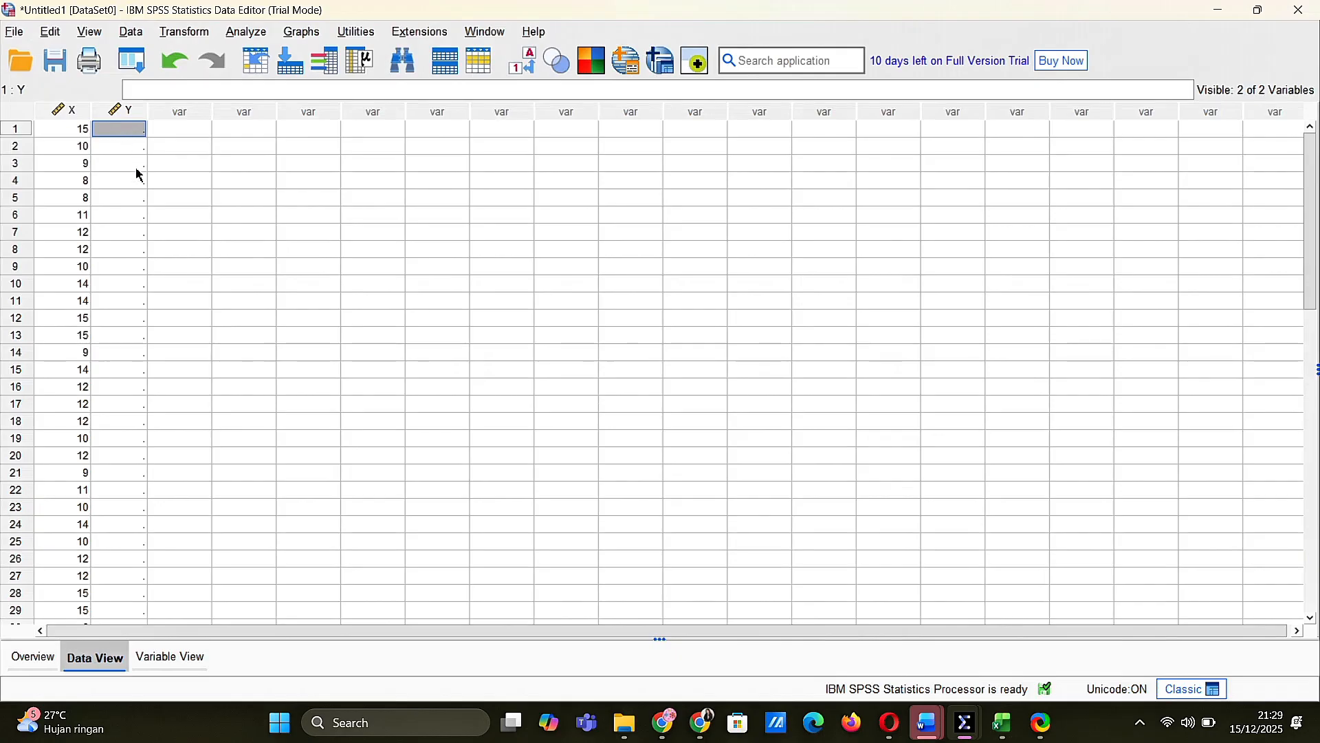
key(ctrl+v)
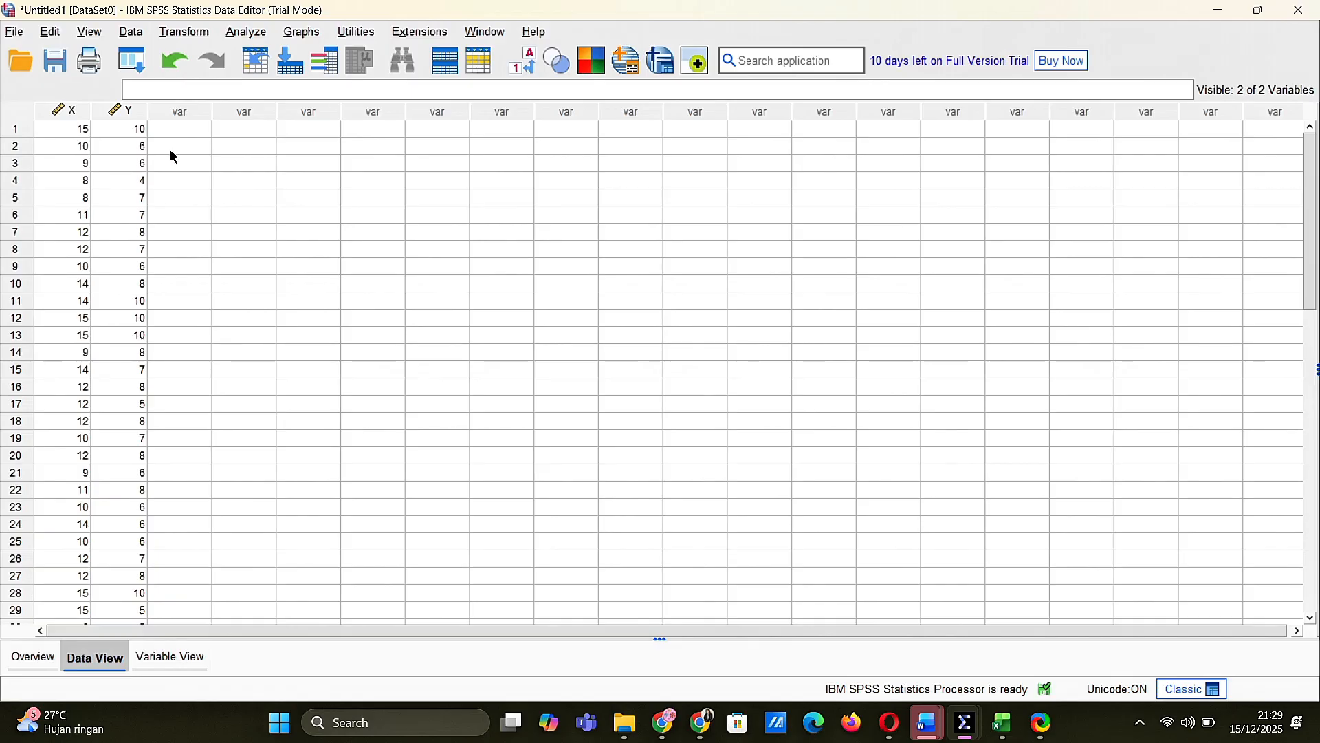
Start a linear regression with MINAT ORGANISASI [X] as the independent variable and PRESPESI AKADEMIK [Y] as the dependent variable
click(241, 35)
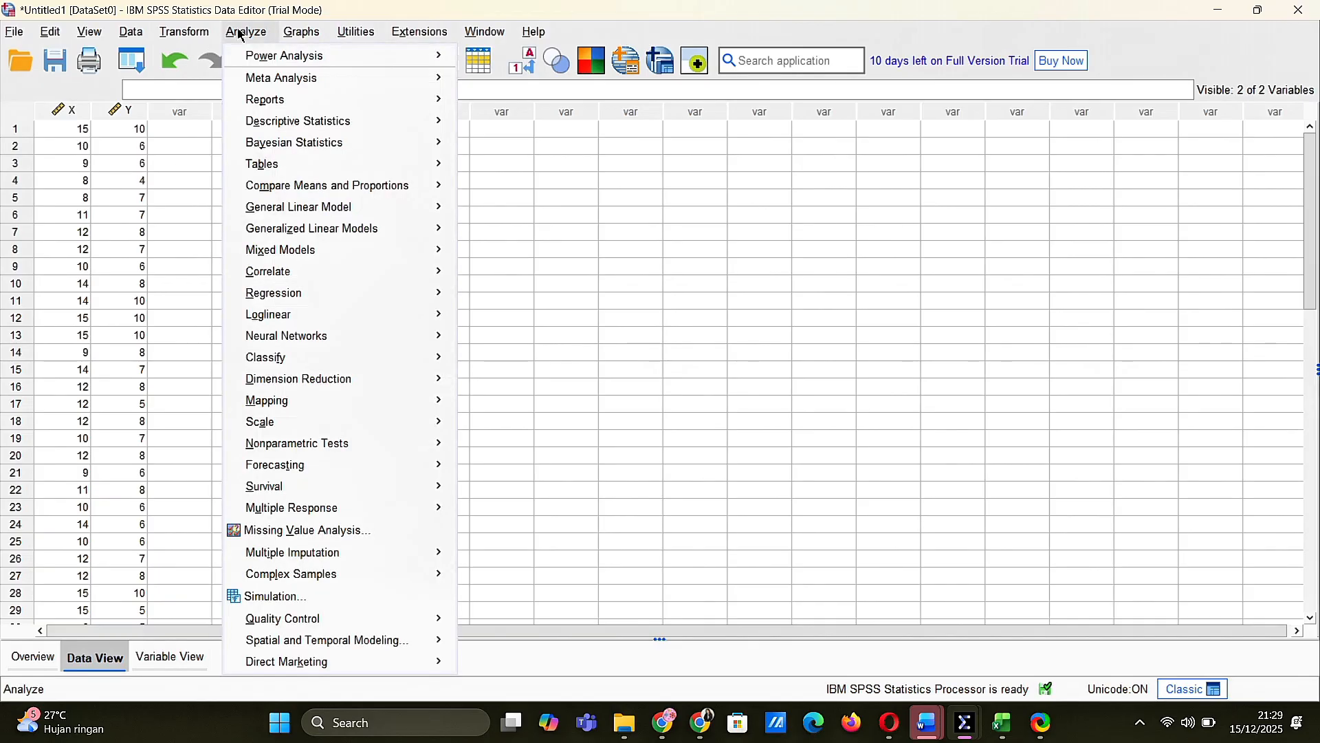
mouse_move(376, 300)
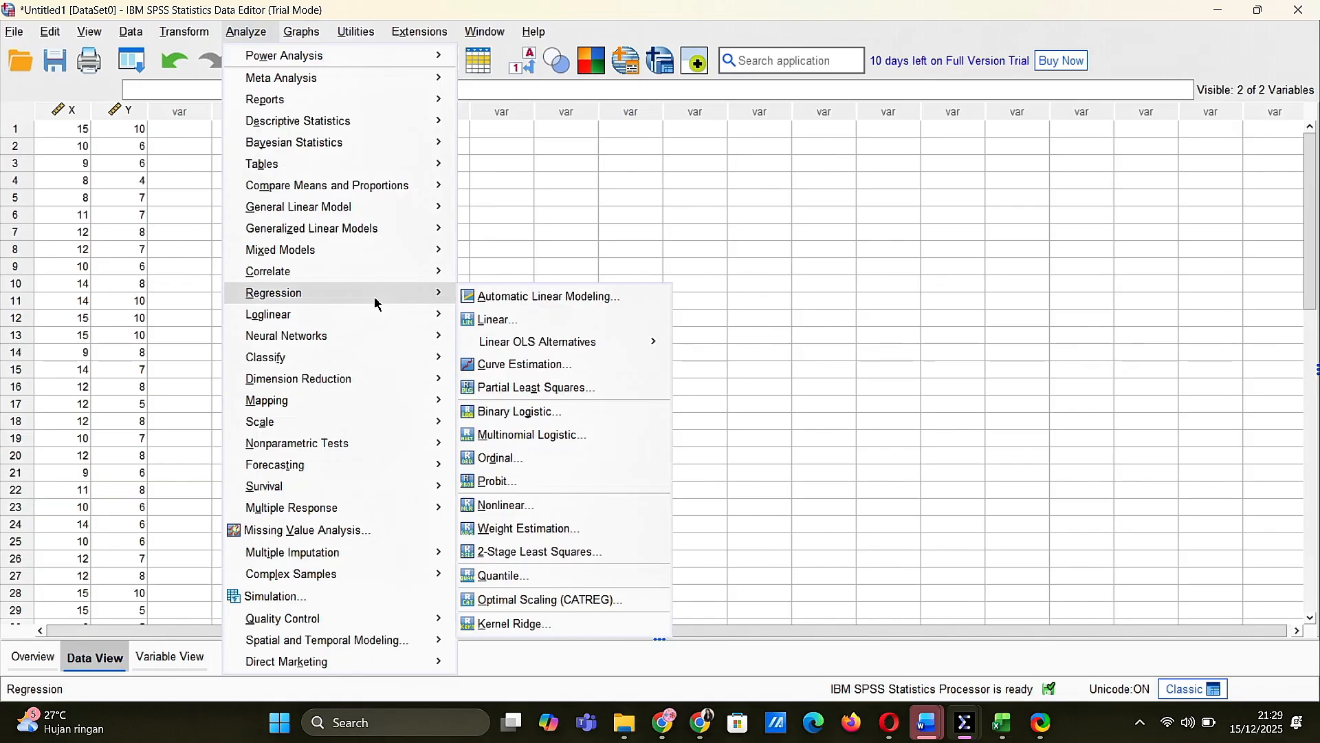
click(485, 328)
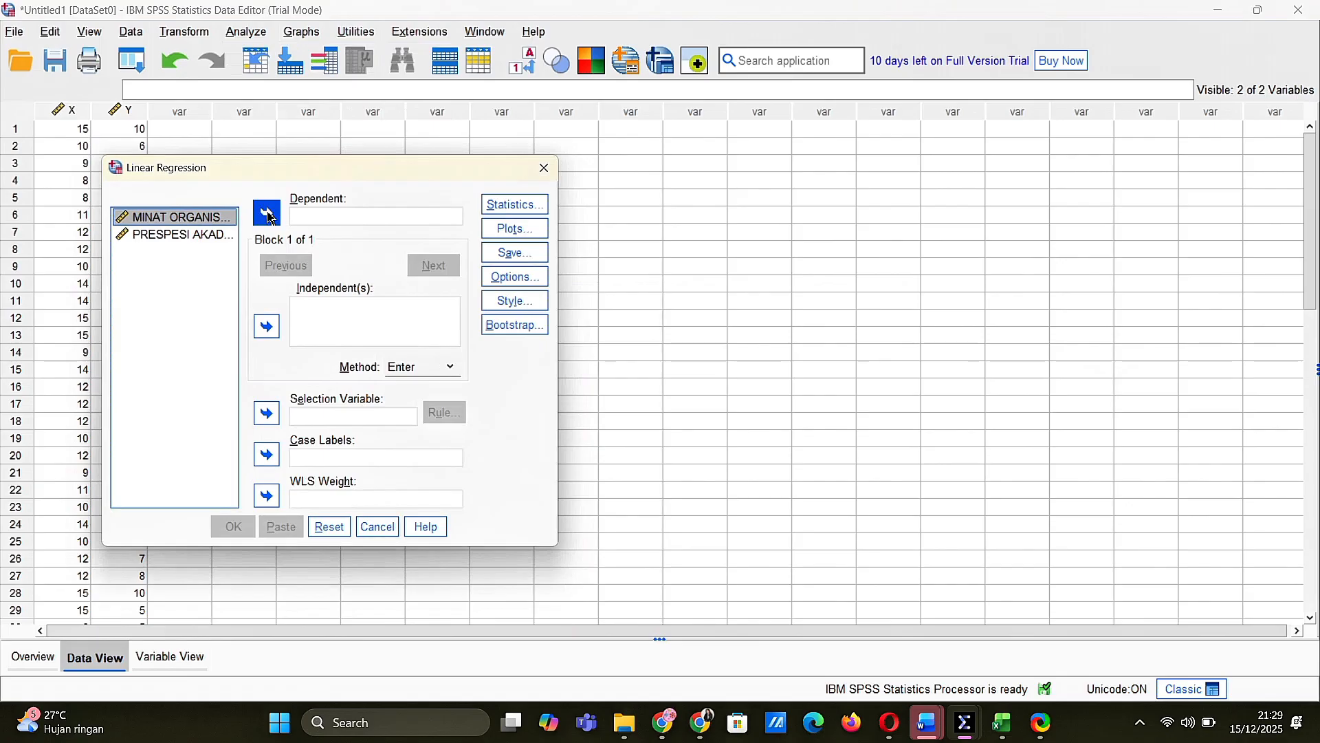
click(266, 326)
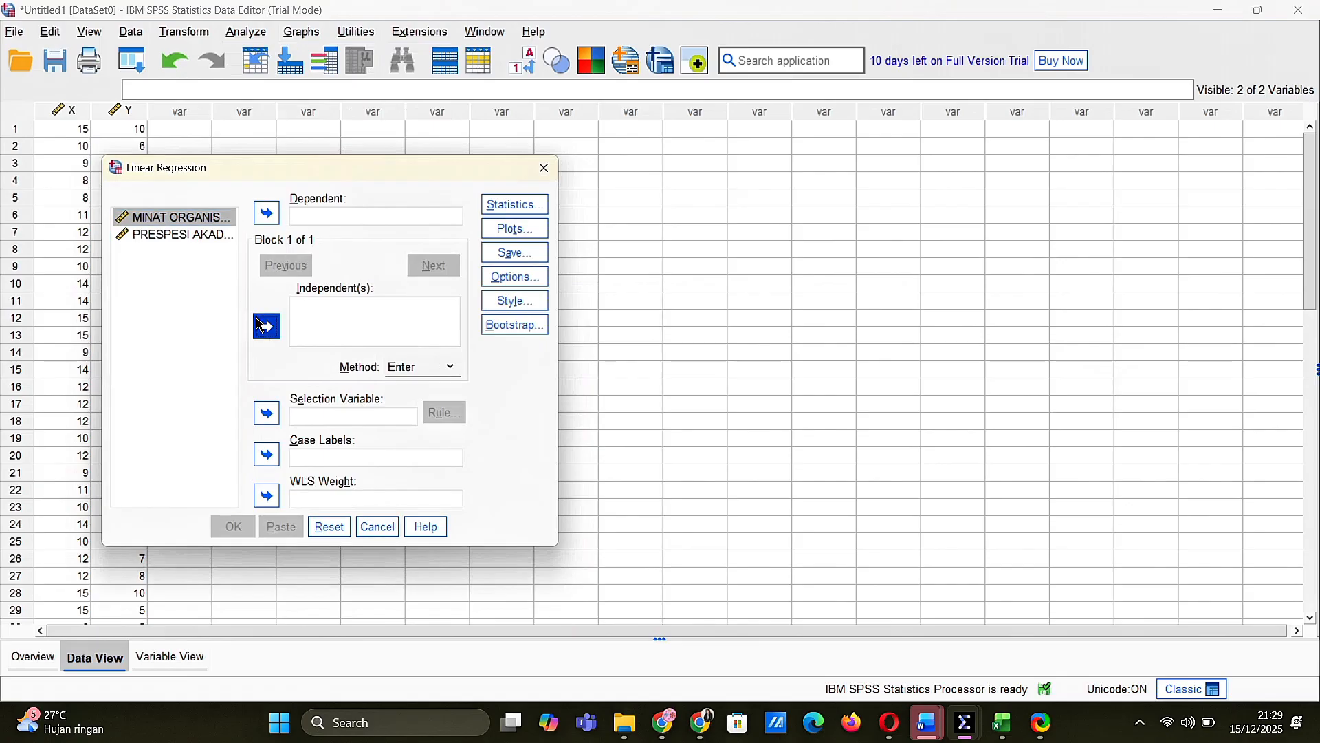
click(187, 237)
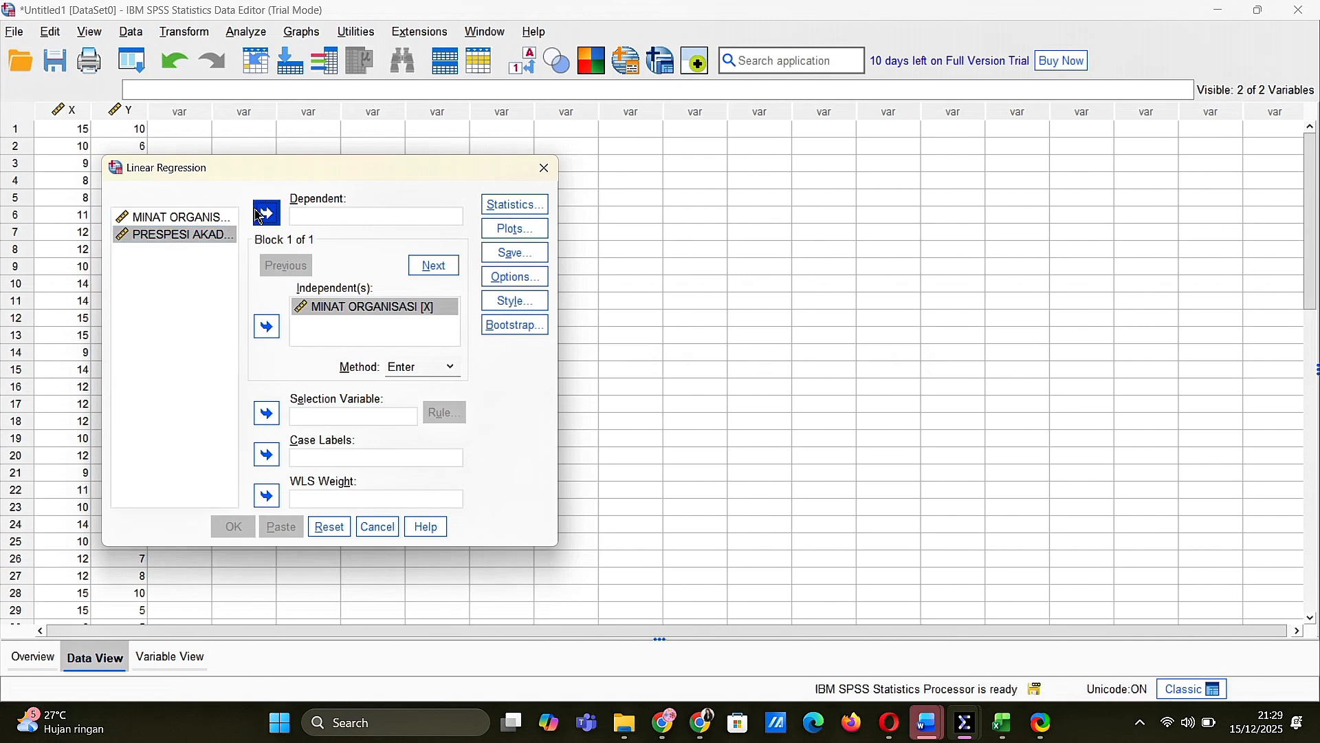
click(260, 215)
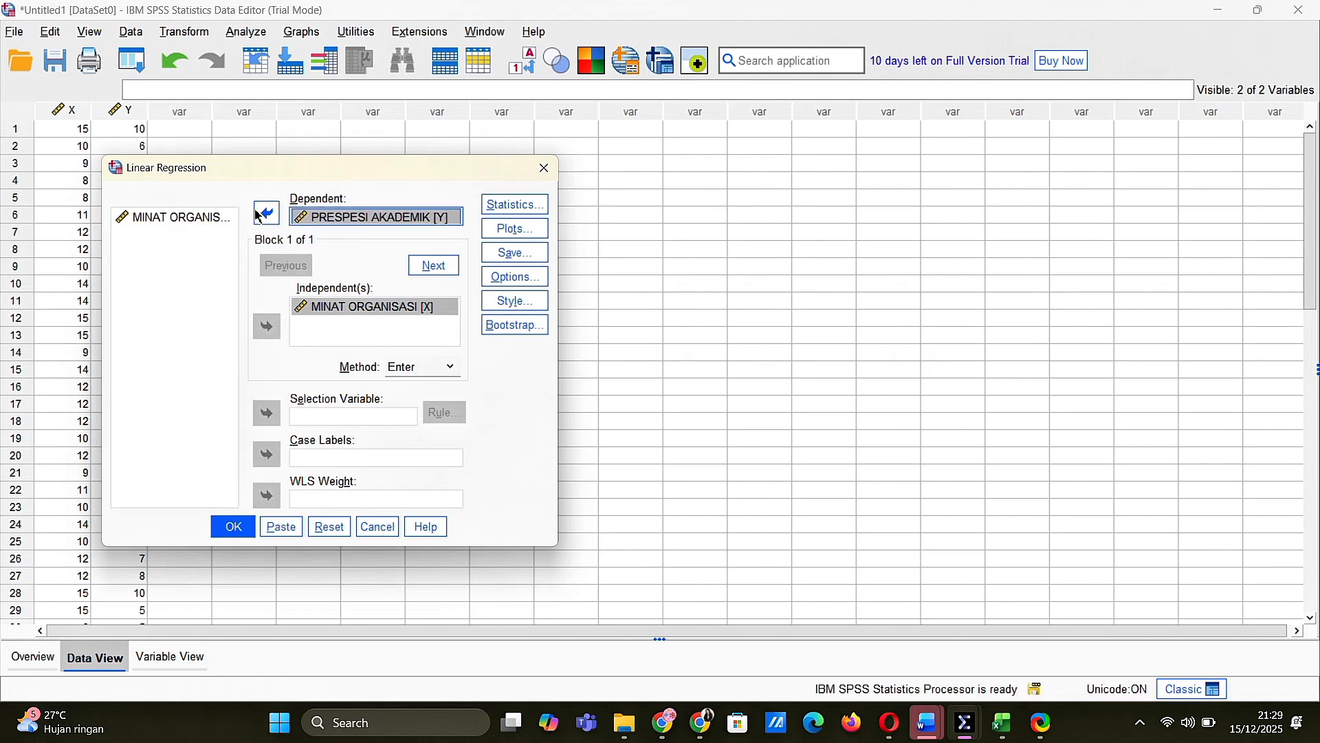
Add R squared change, Descriptives and PRESS to the regression statistics and run the analysis
click(516, 205)
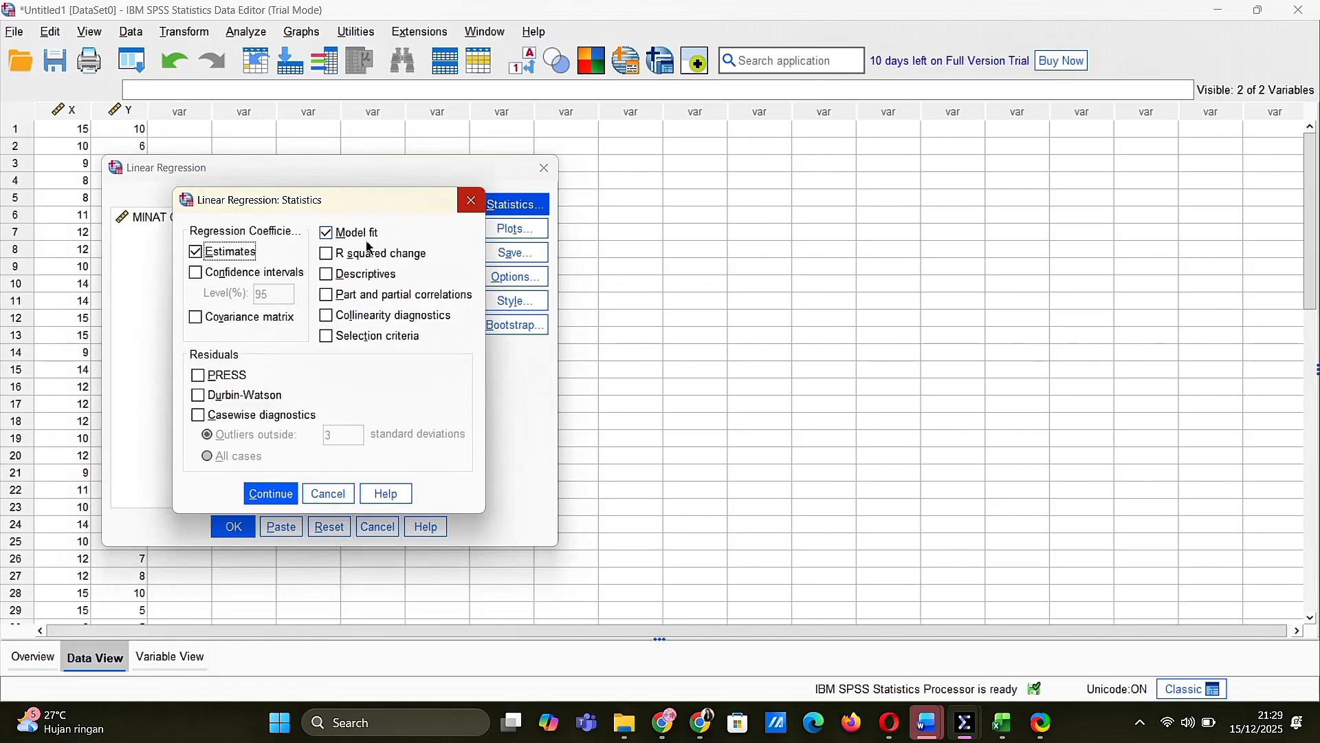
click(328, 254)
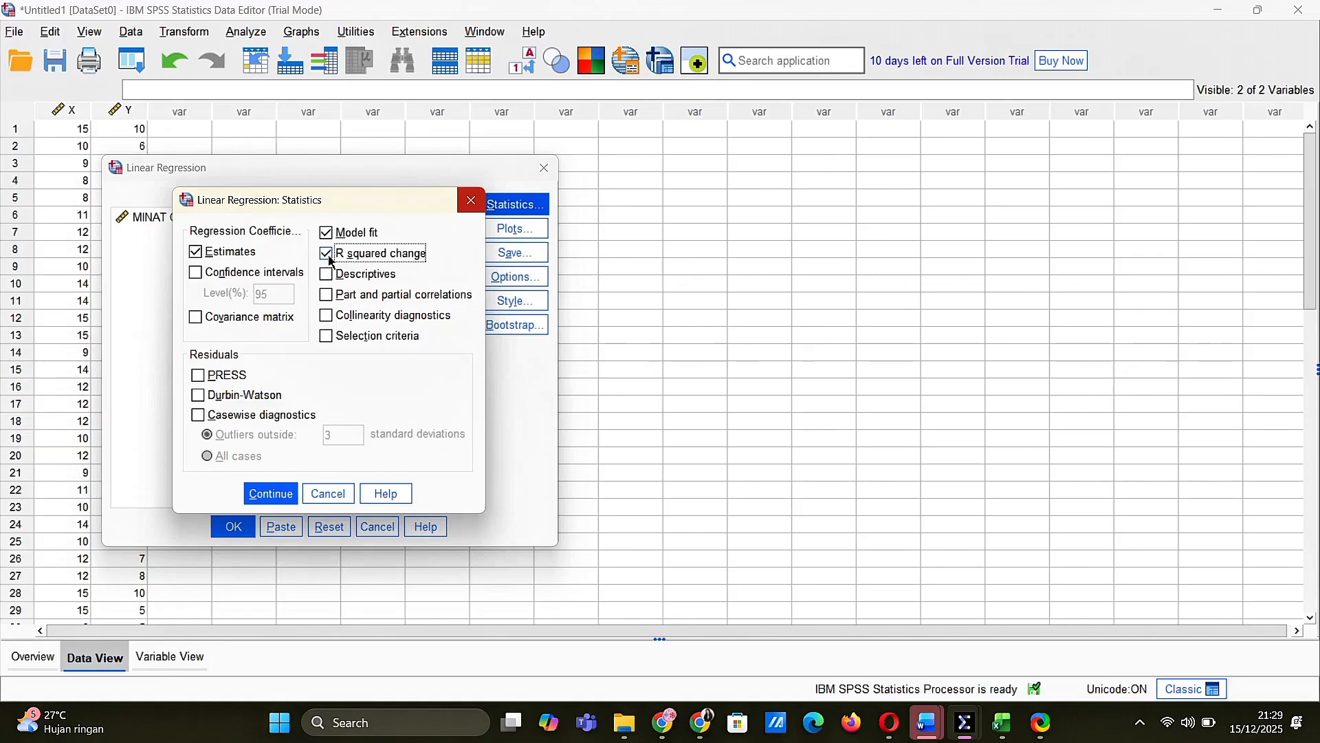
click(328, 276)
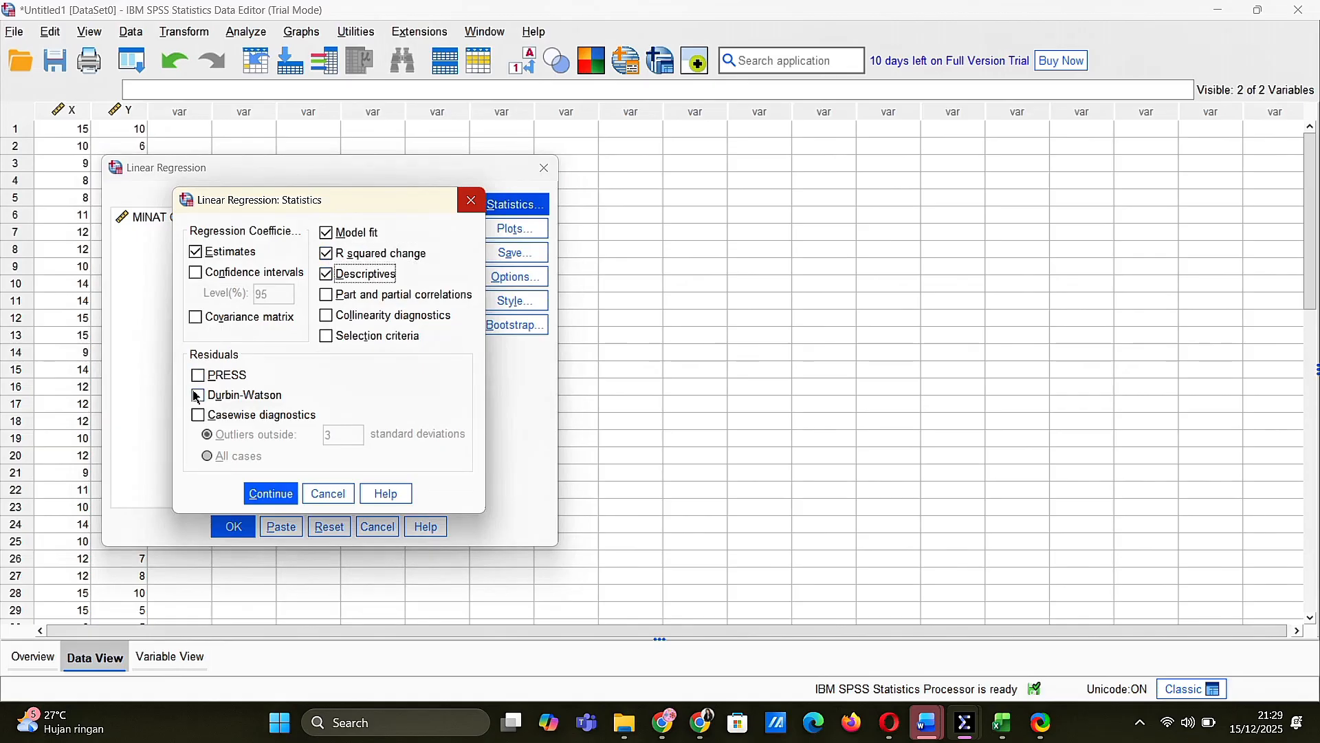
click(198, 375)
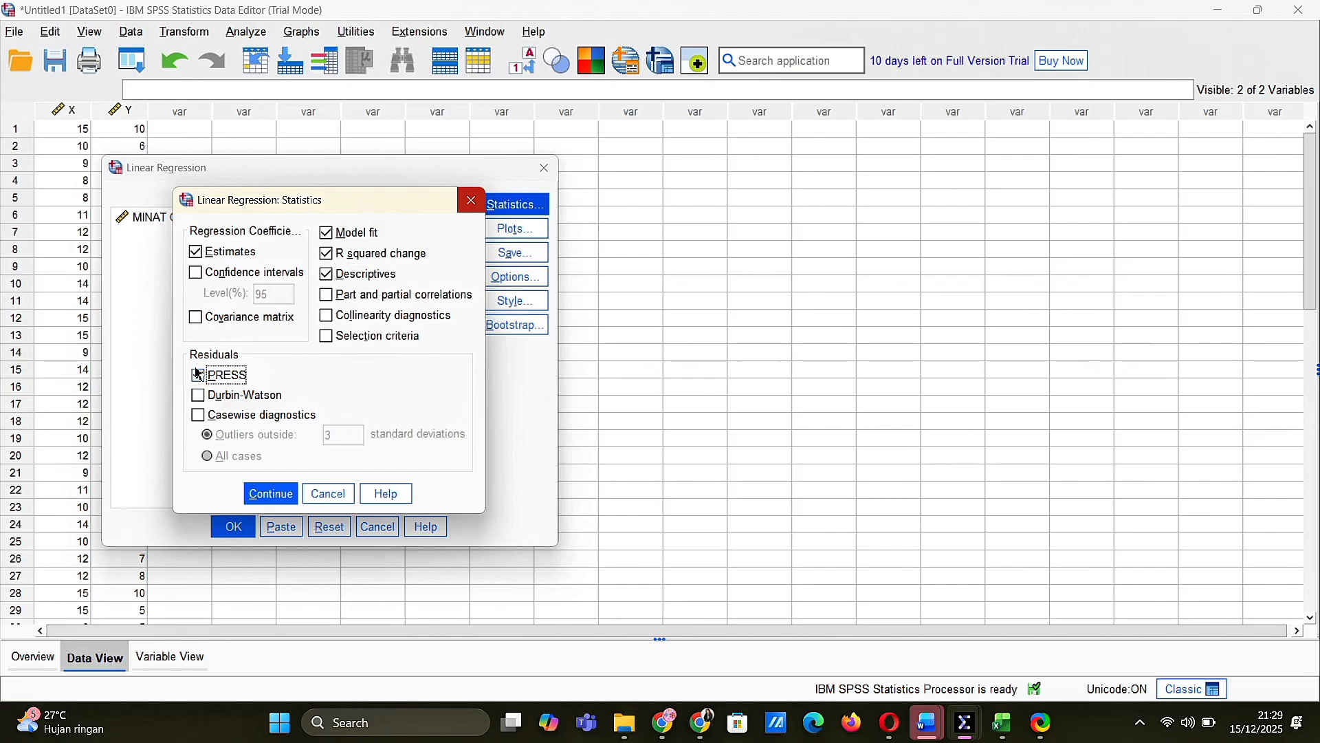
click(271, 495)
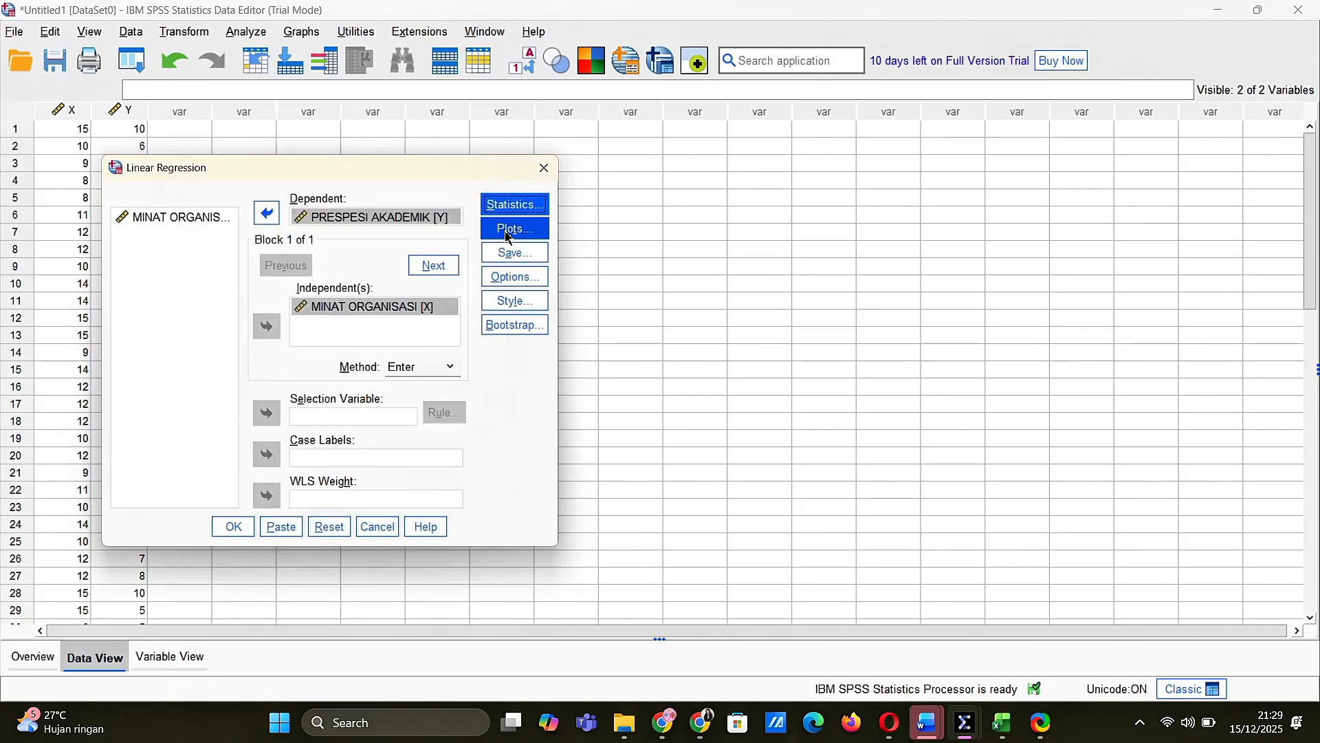
click(233, 527)
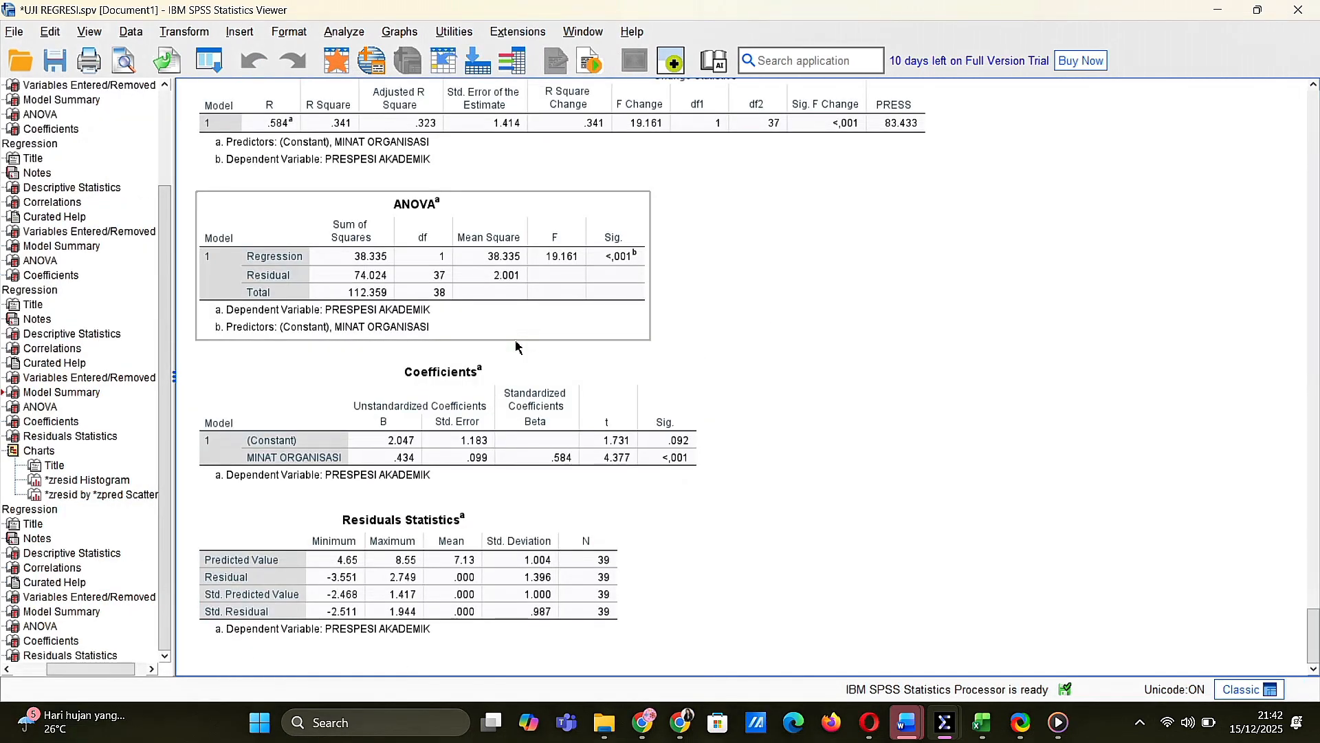
Examine the regression output tables, from Descriptive Statistics and Correlations to Model Summary, ANOVA, Coefficients and Residuals Statistics
scroll(459, 395, up, 15)
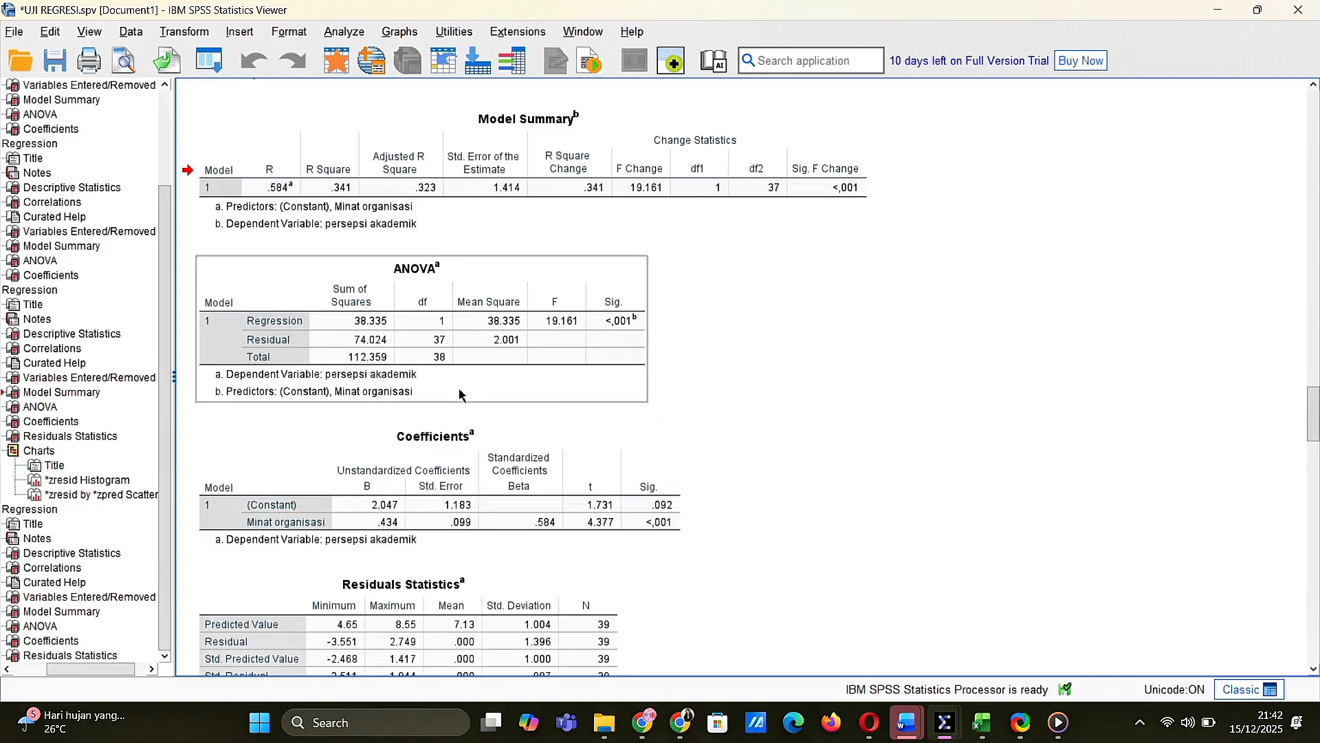
scroll(459, 394, up, 20)
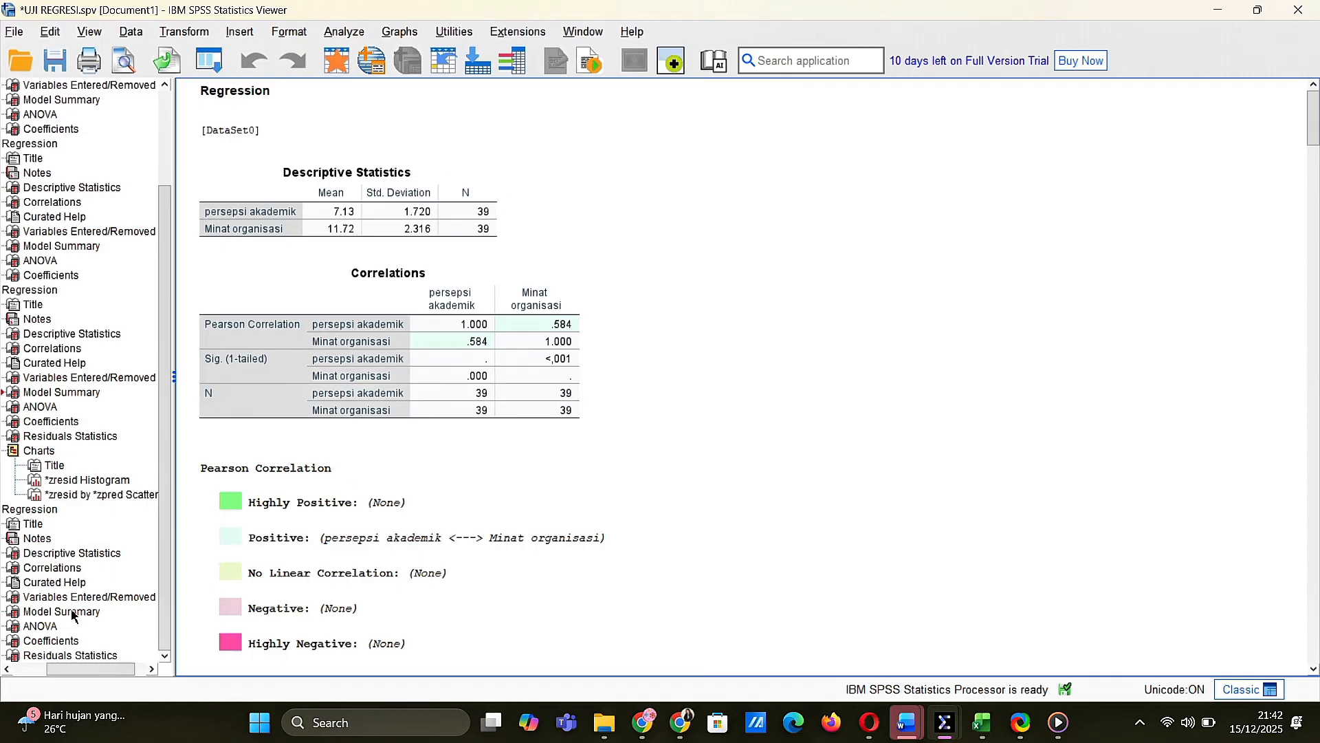
click(51, 656)
scroll(383, 380, down, 5)
scroll(383, 380, down, 10)
scroll(385, 380, up, 20)
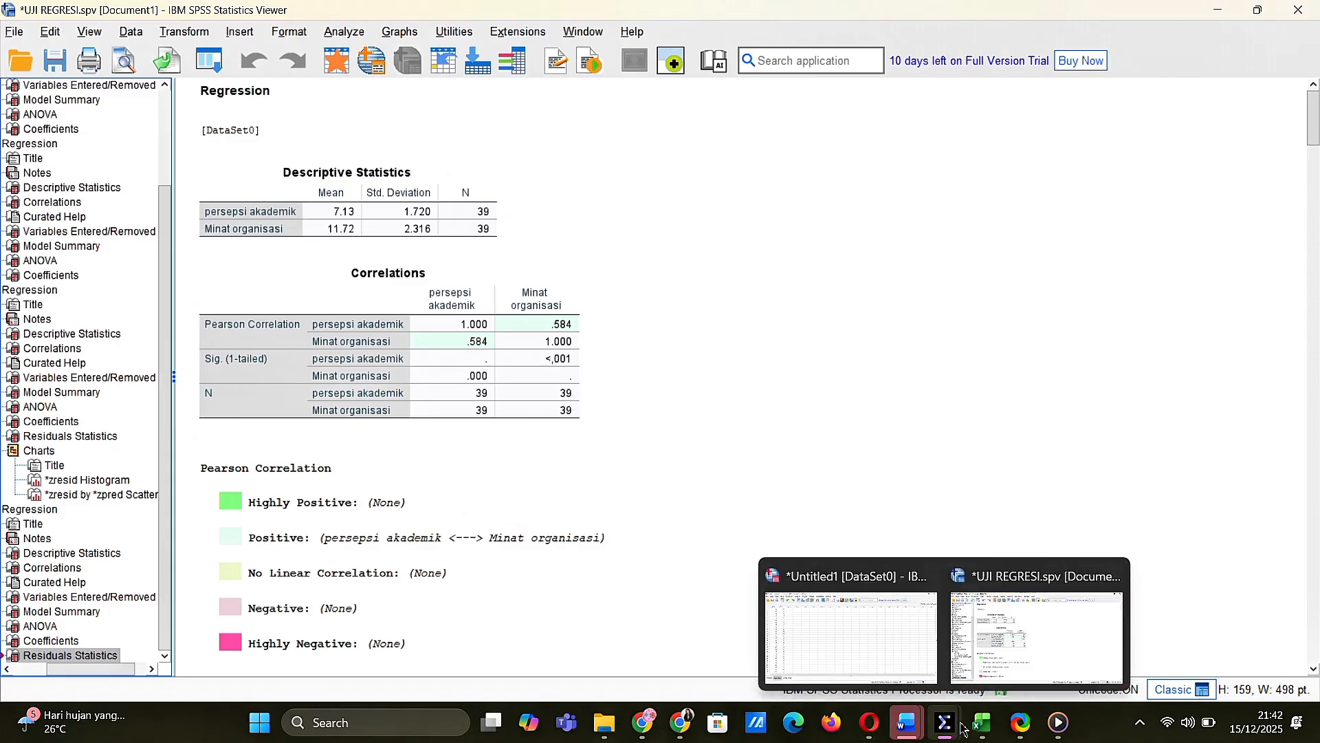
mouse_move(972, 734)
mouse_move(873, 668)
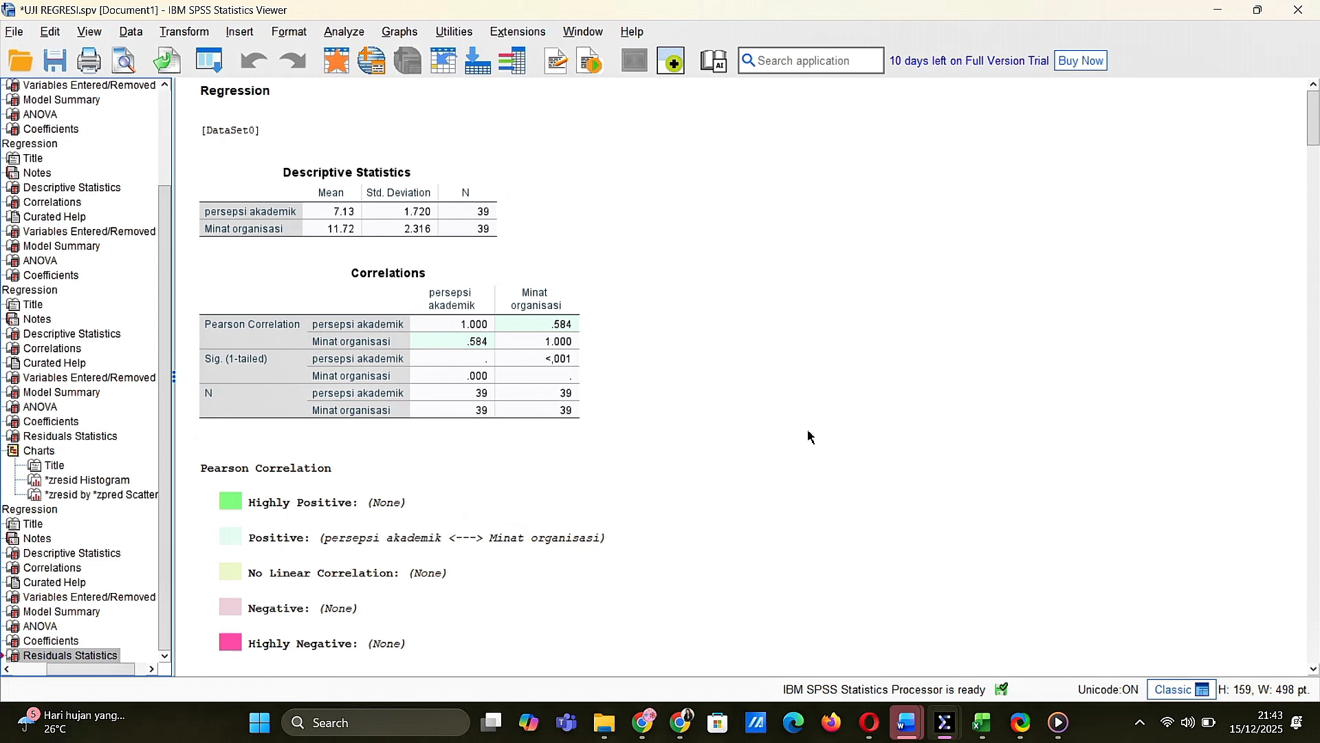
click(330, 362)
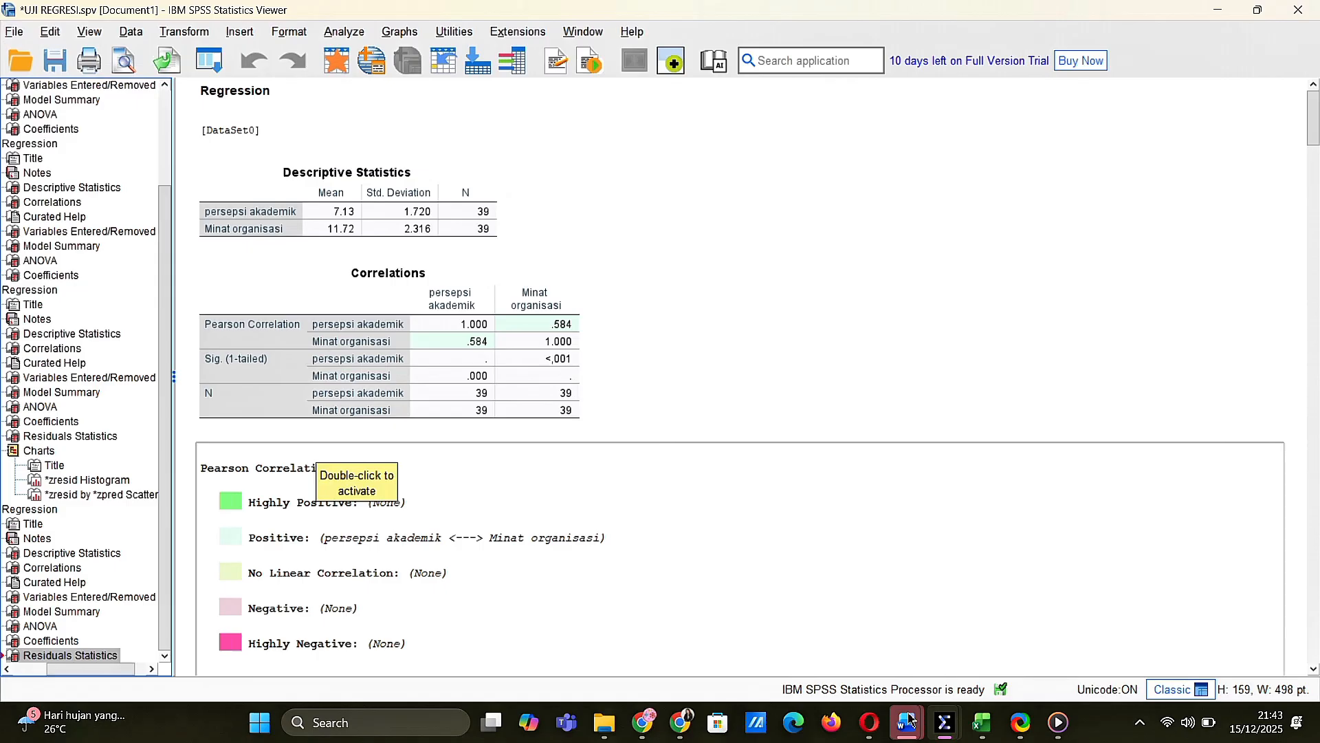
mouse_move(888, 736)
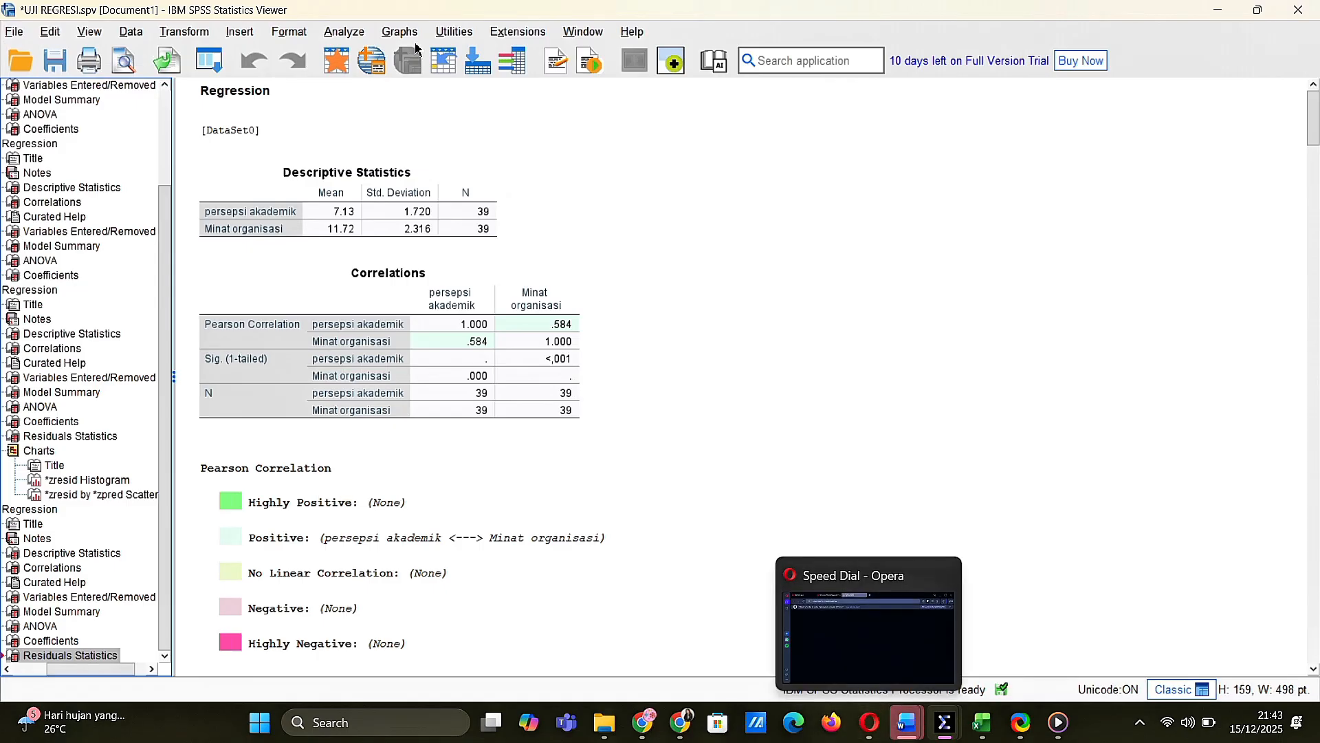
Reopen the linear regression setup and define a scatterplot with *ZRESID as Y and *ZPRED as X
click(355, 30)
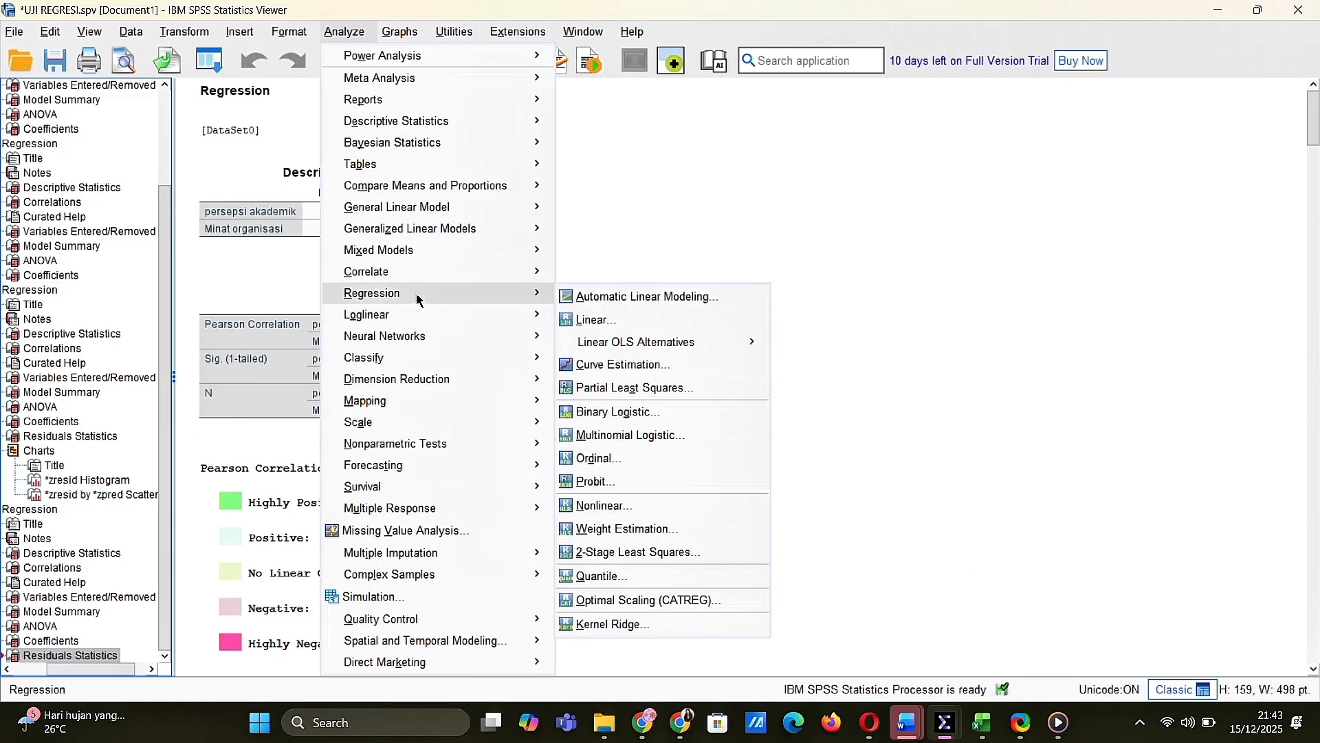
mouse_move(495, 308)
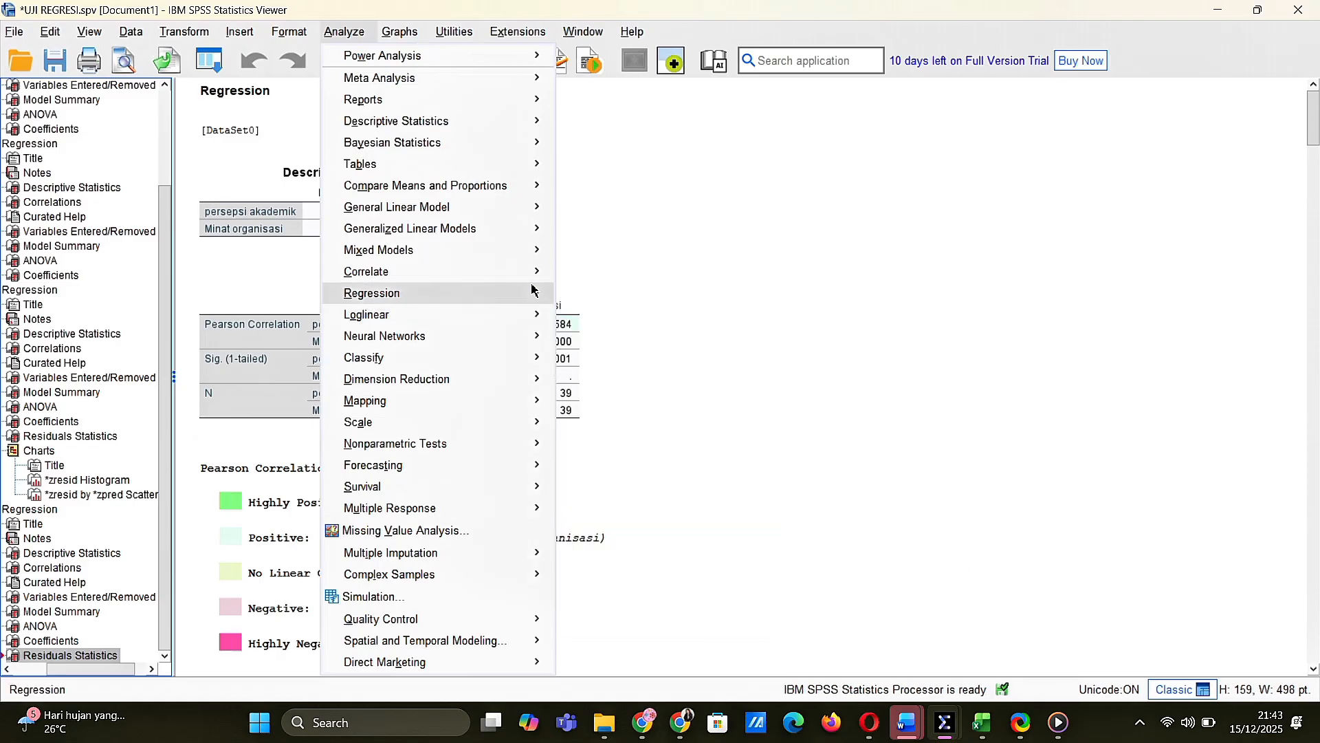
mouse_move(537, 292)
click(577, 320)
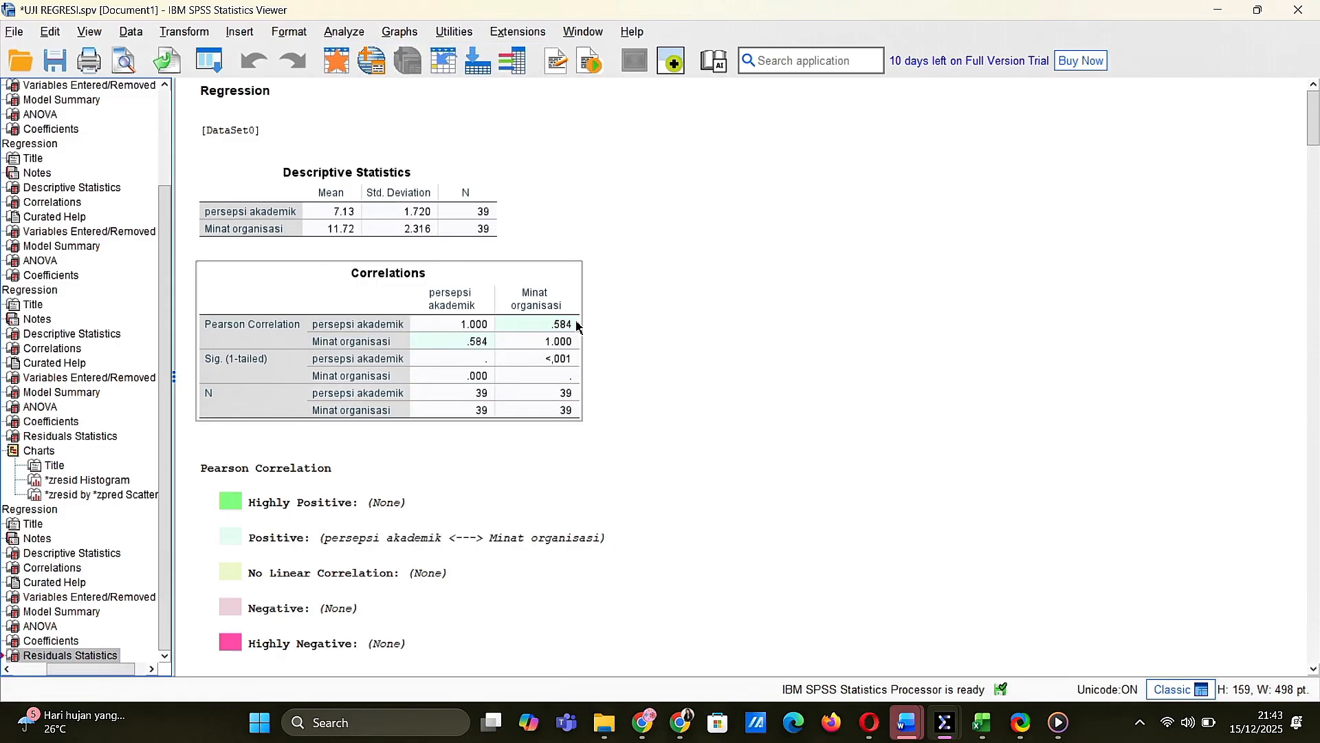
click(521, 229)
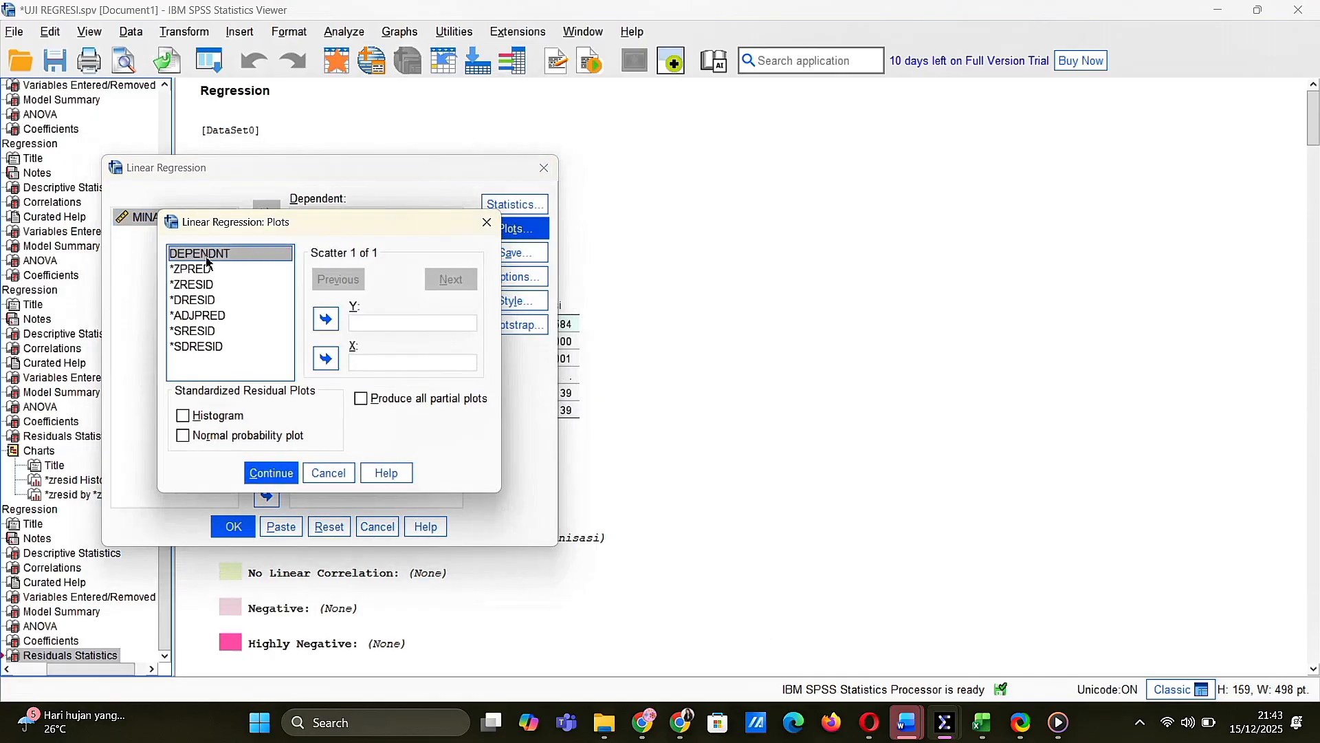
click(206, 272)
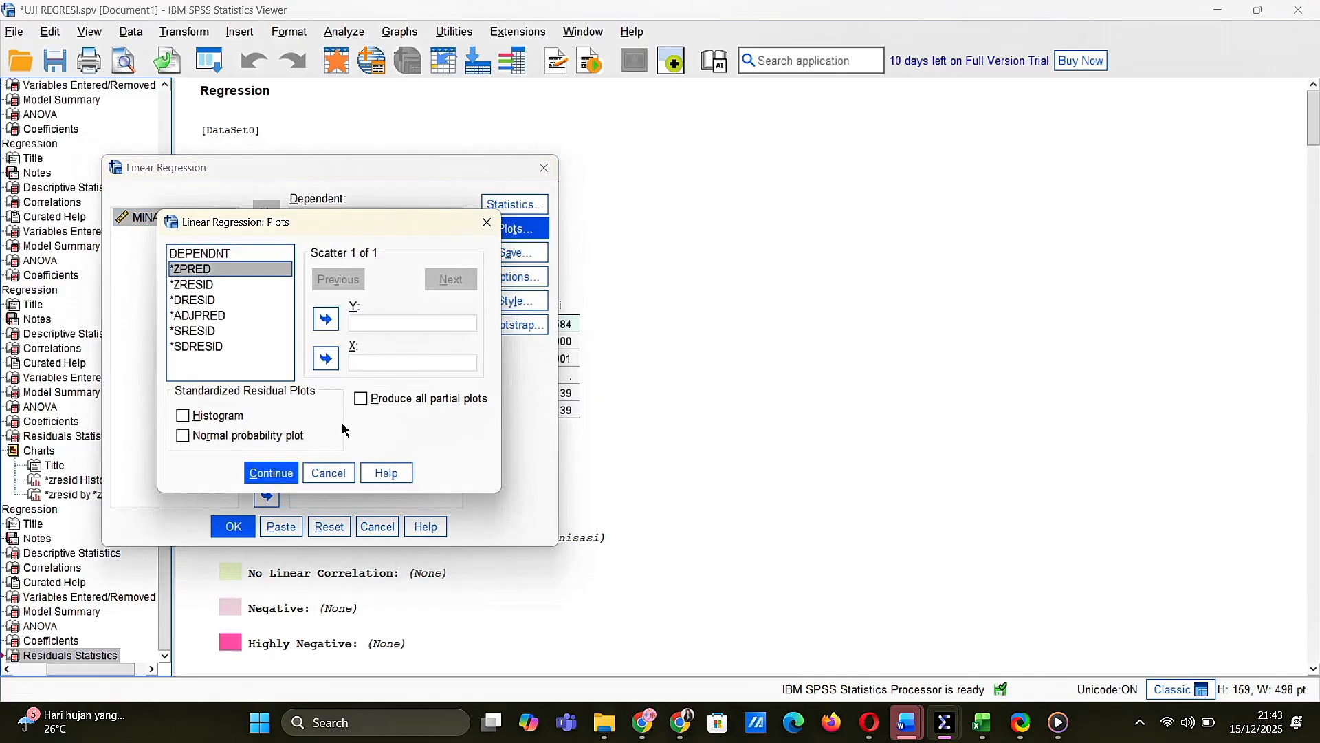
click(334, 357)
click(258, 285)
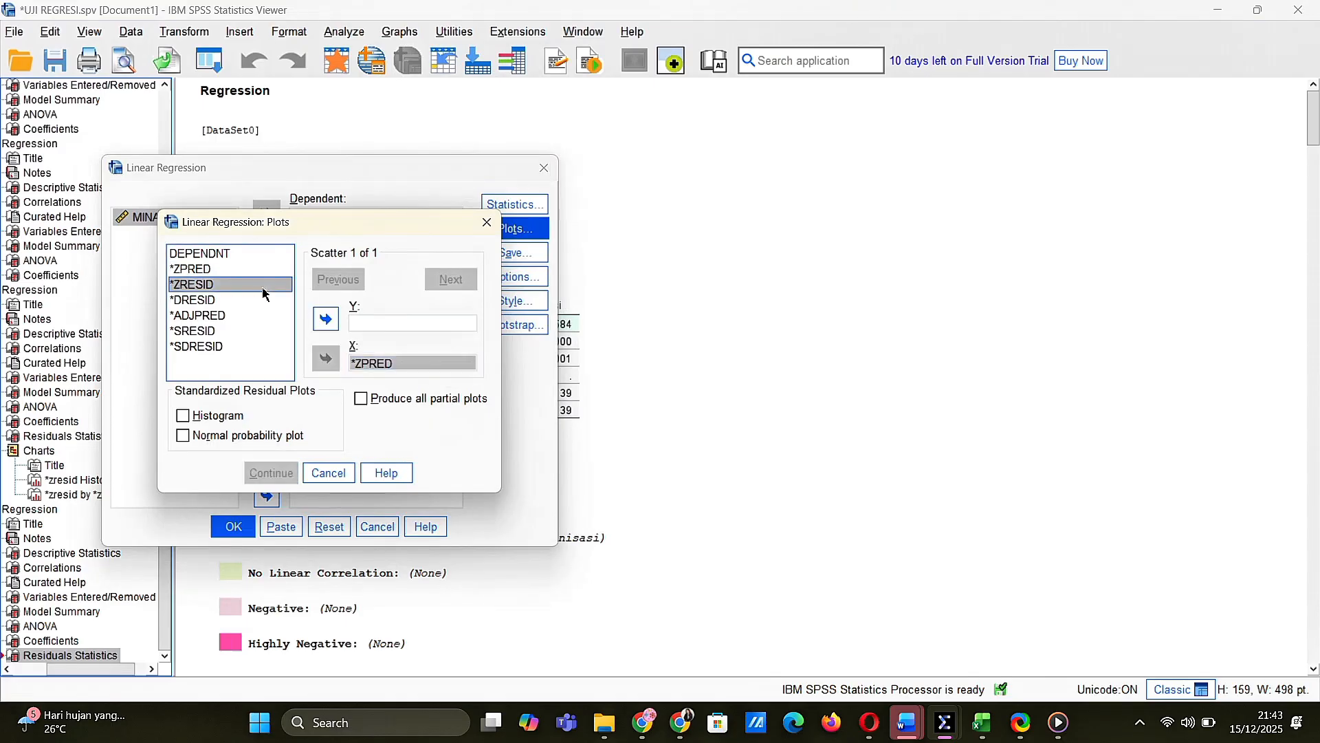
click(327, 320)
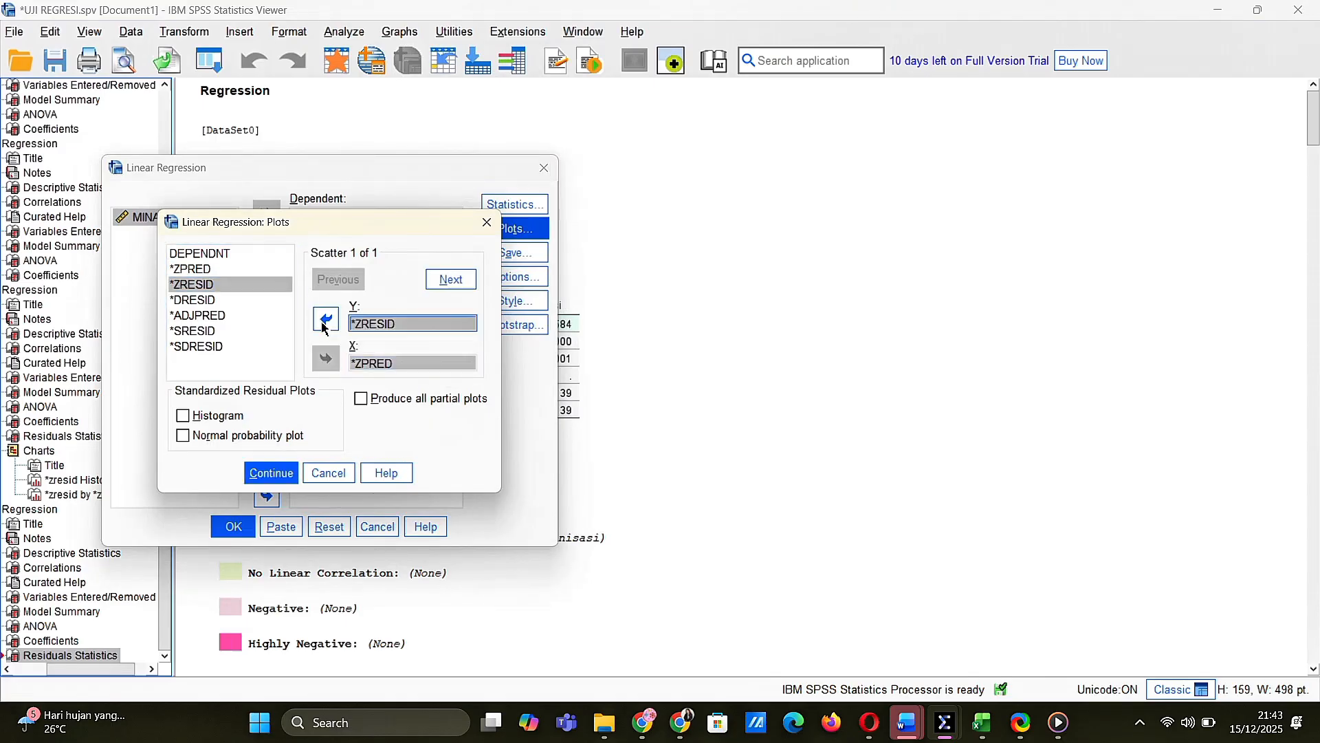
Include a histogram and a normal probability plot of the standardized residuals and run the regression
click(185, 417)
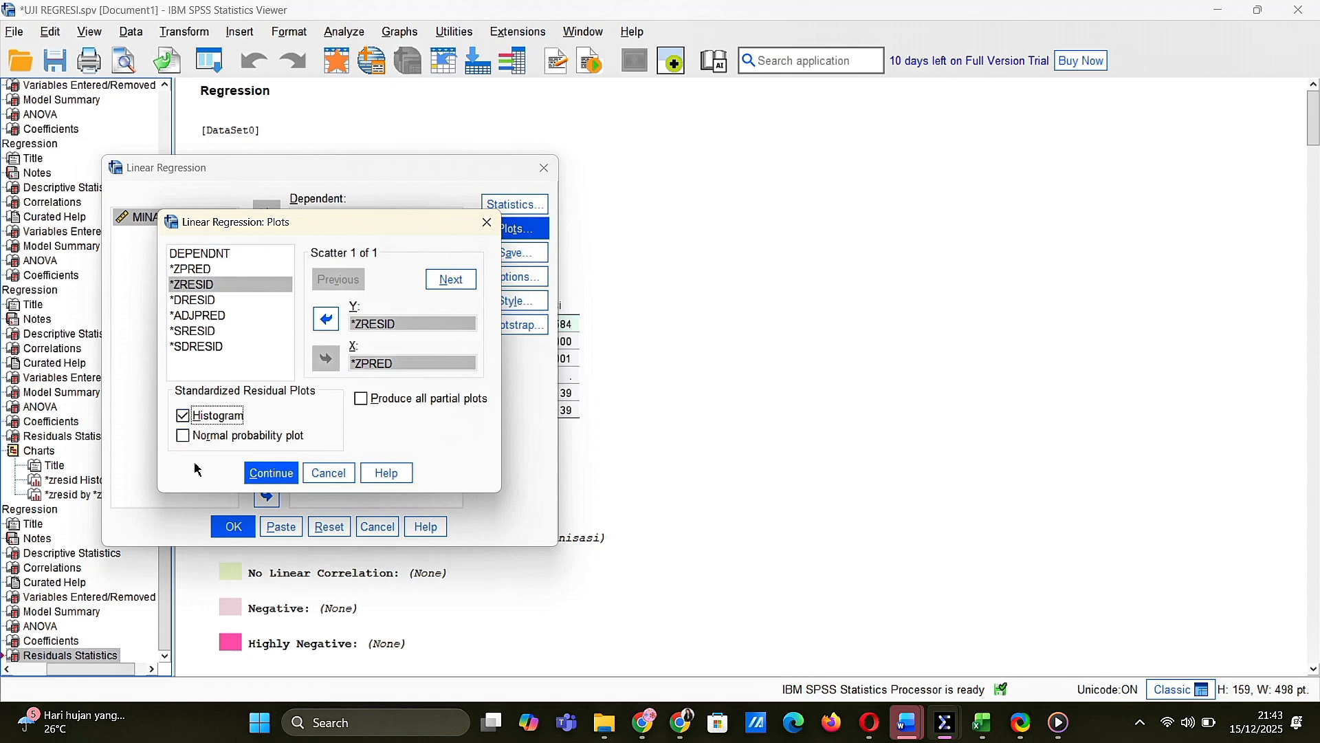
click(183, 438)
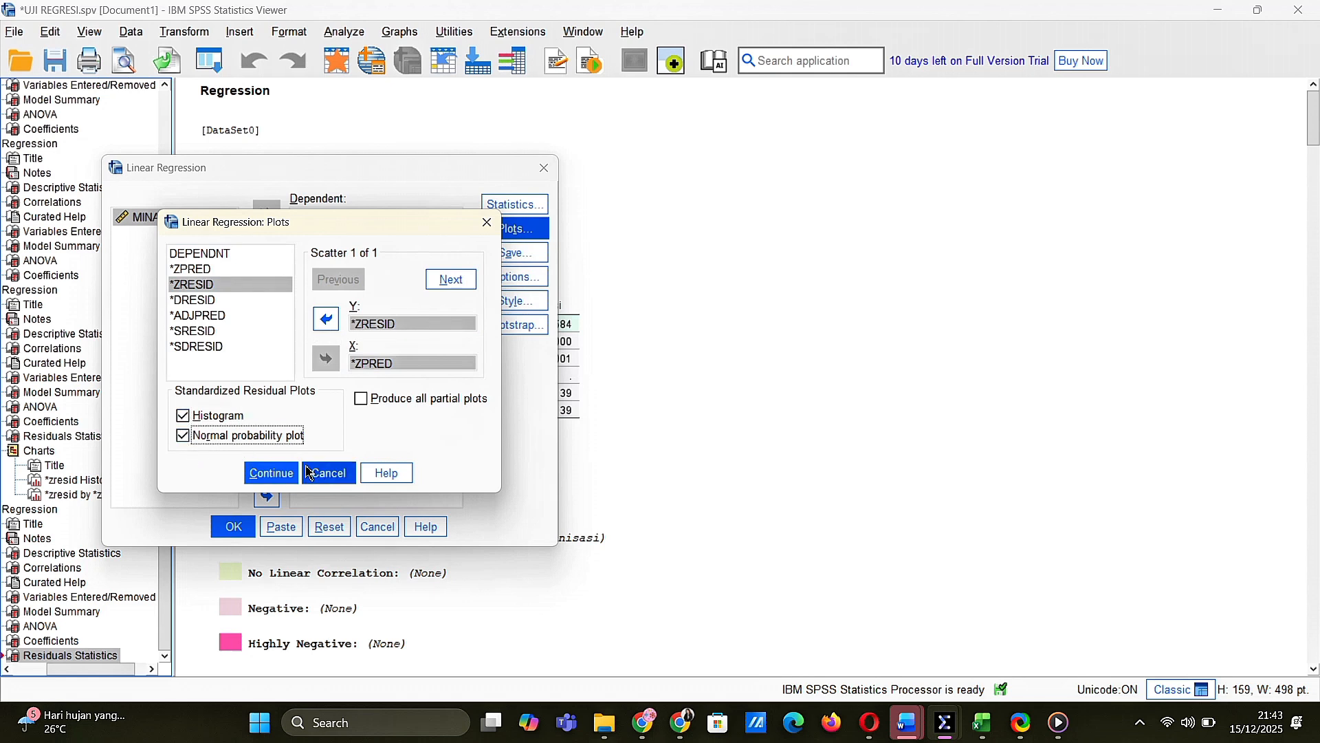
click(269, 473)
click(232, 527)
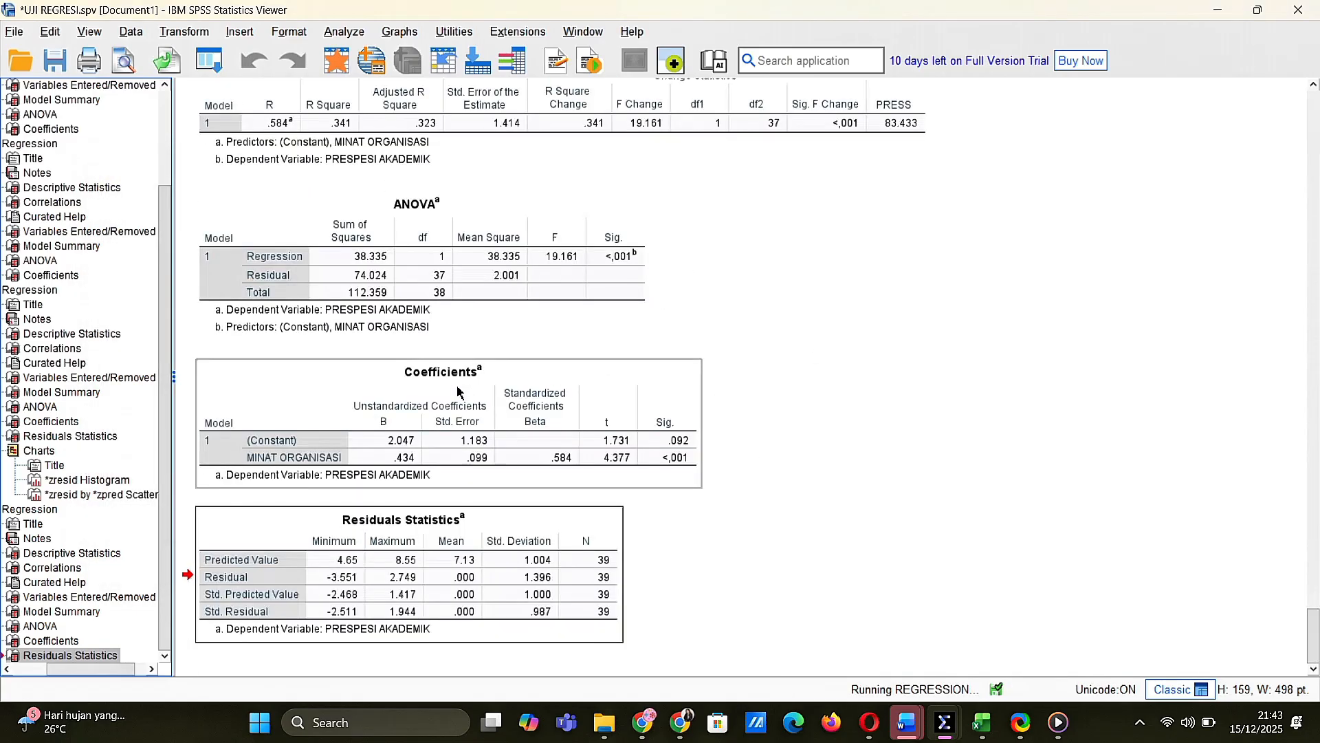
Examine the residual scatterplot, the normal P-P plot and the histogram in the regression output
scroll(460, 393, up, 5)
scroll(458, 392, down, 5)
scroll(458, 389, up, 8)
scroll(458, 389, down, 8)
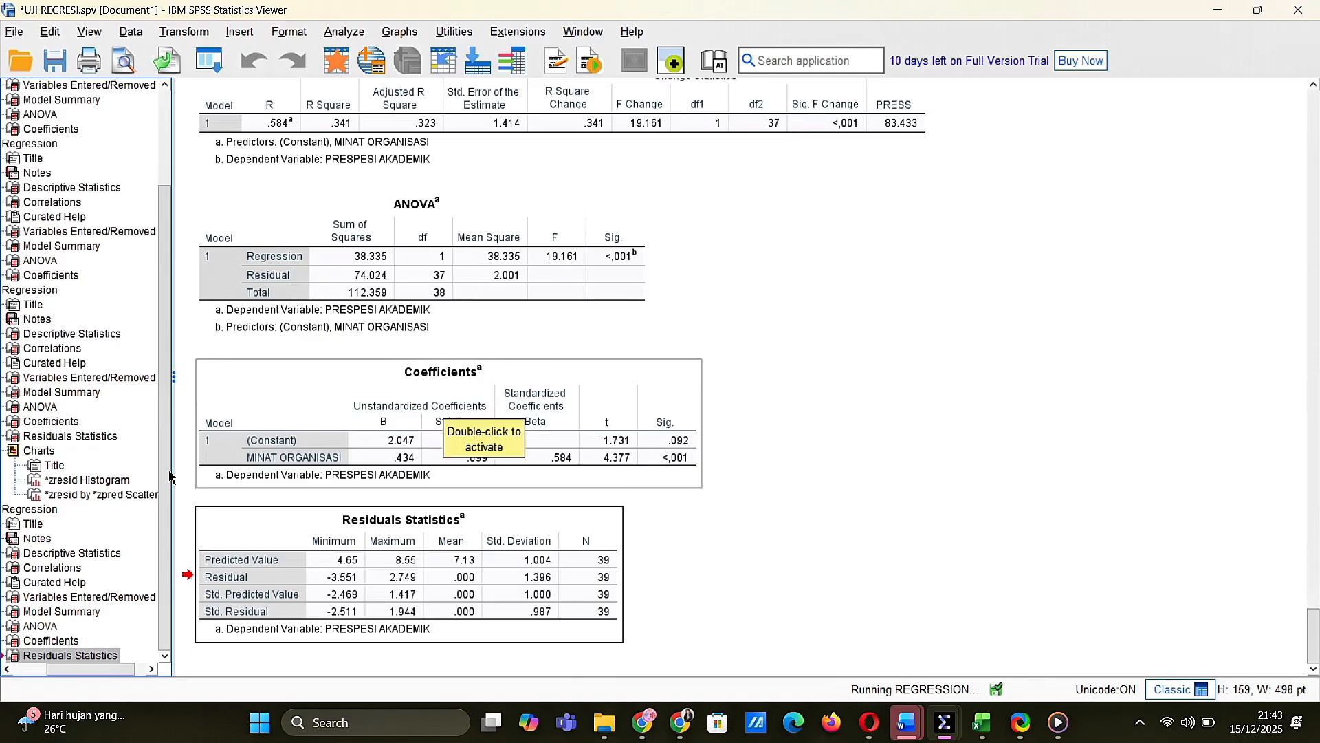
scroll(447, 377, up, 5)
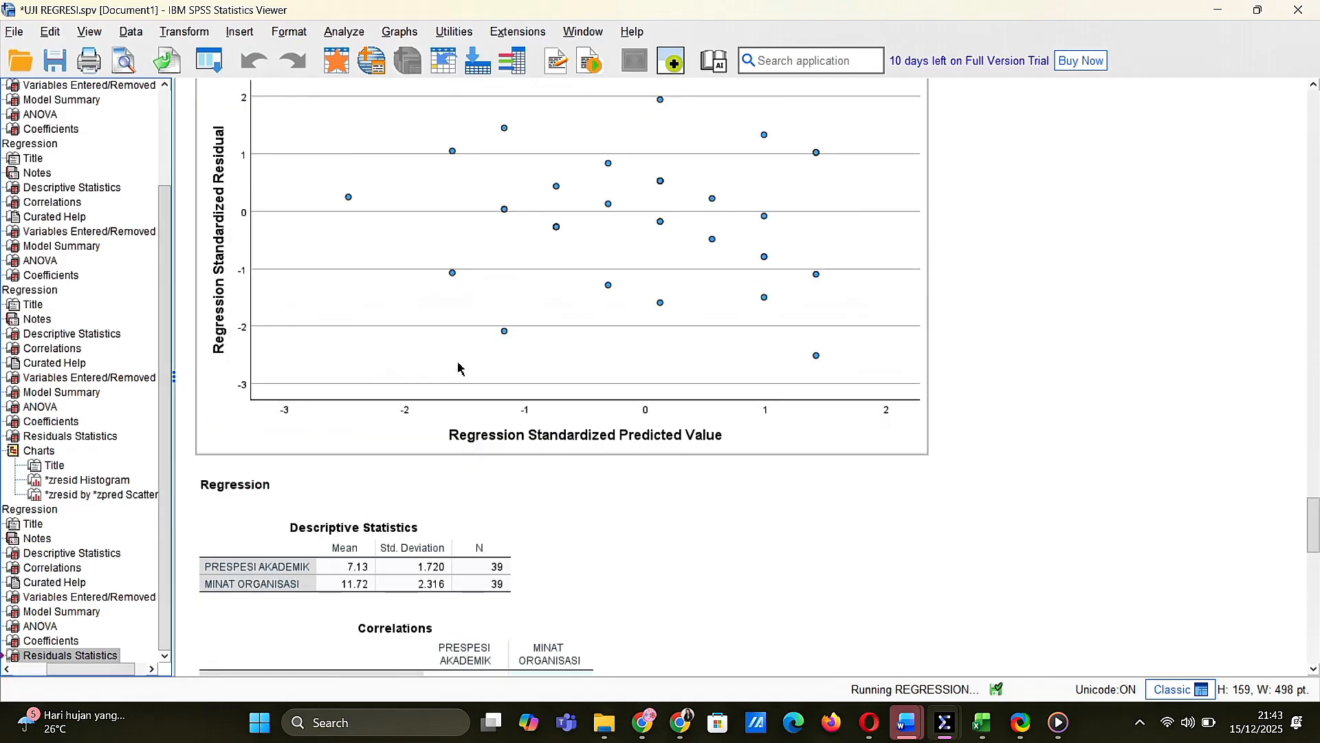
scroll(458, 368, up, 5)
click(525, 377)
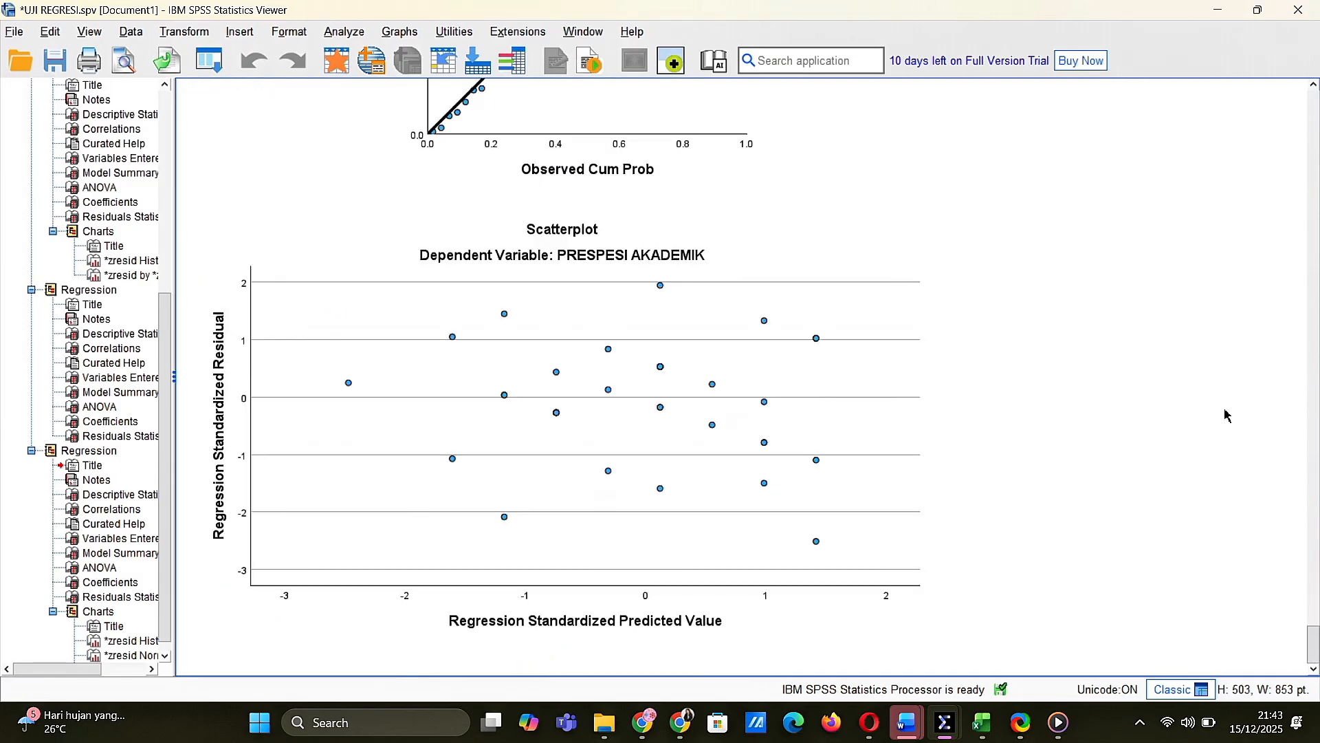
click(778, 521)
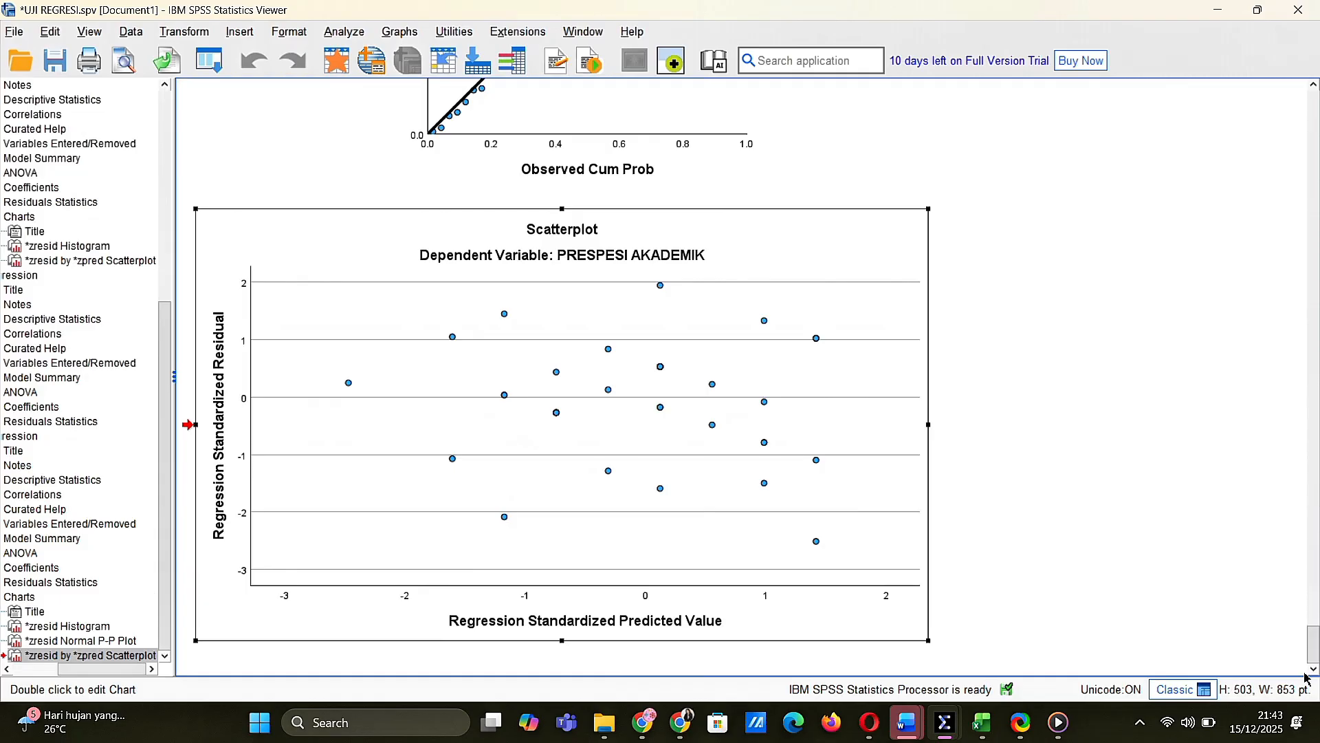
scroll(1314, 647, up, 5)
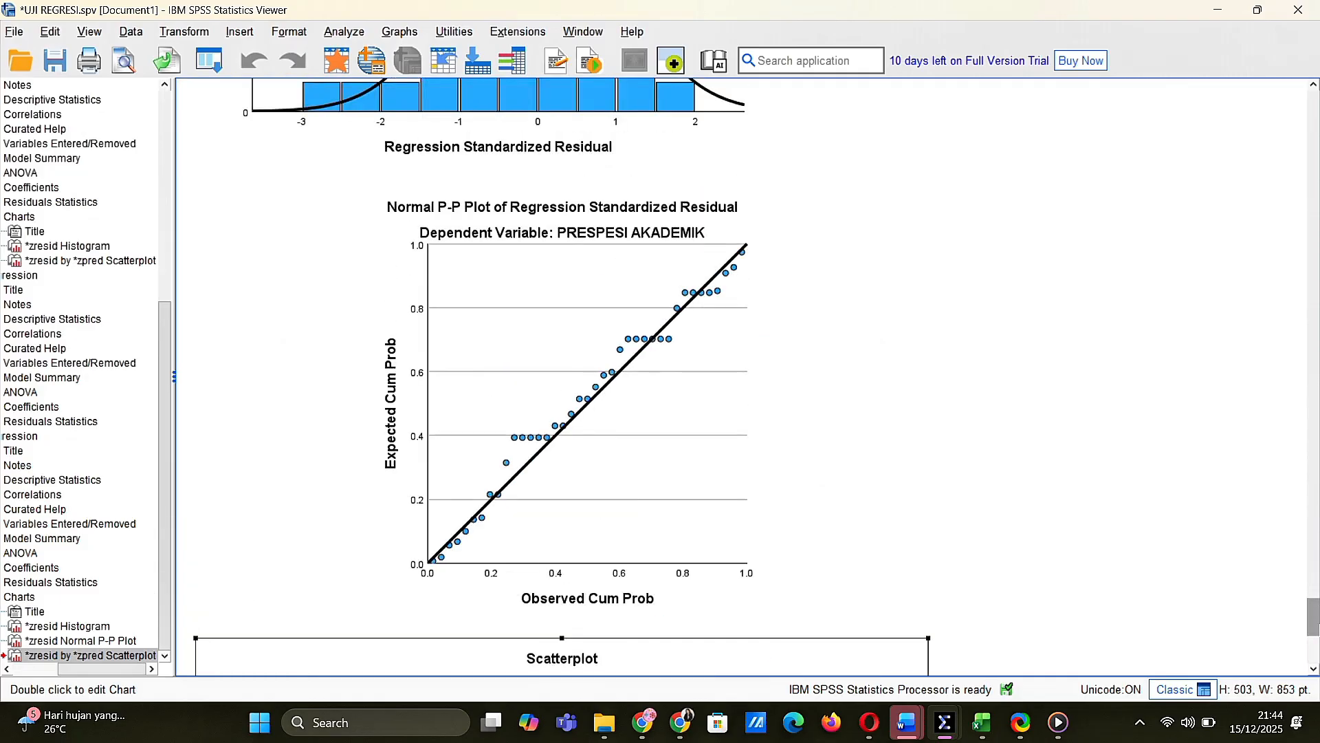
click(657, 402)
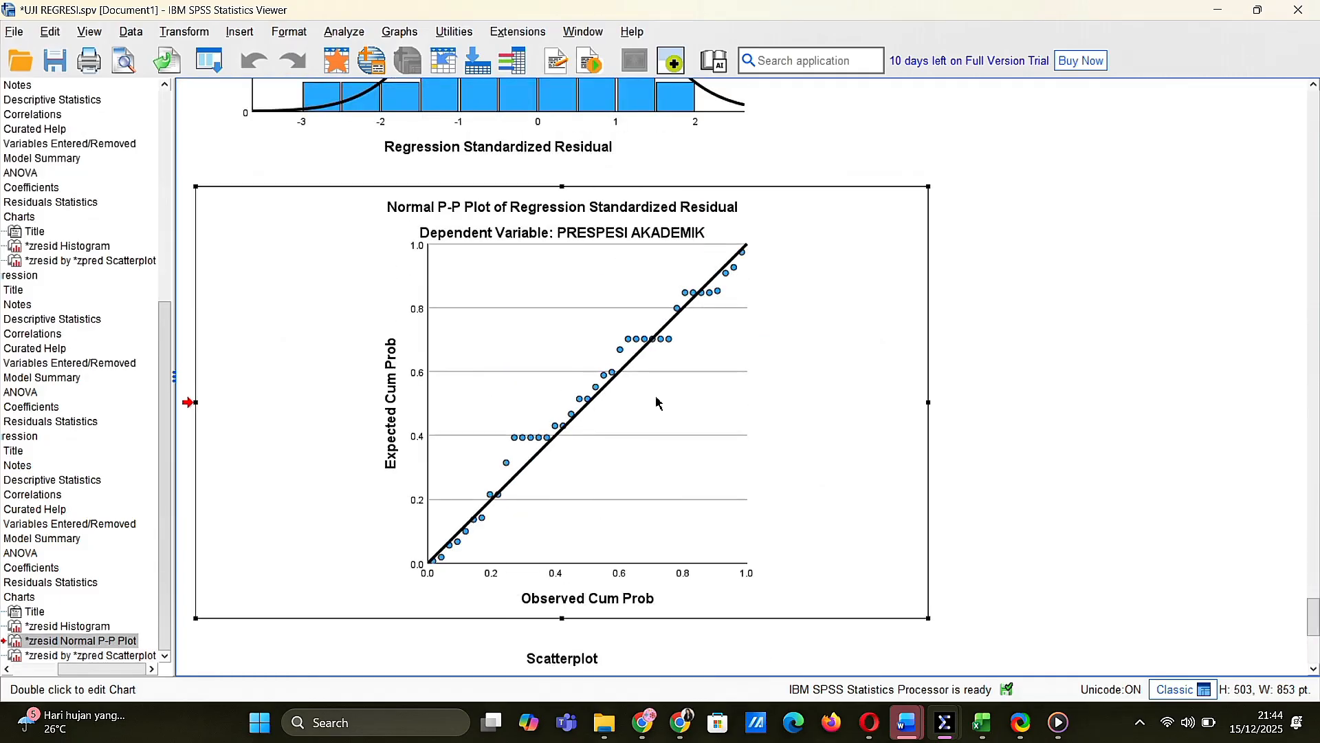
scroll(1032, 349, up, 15)
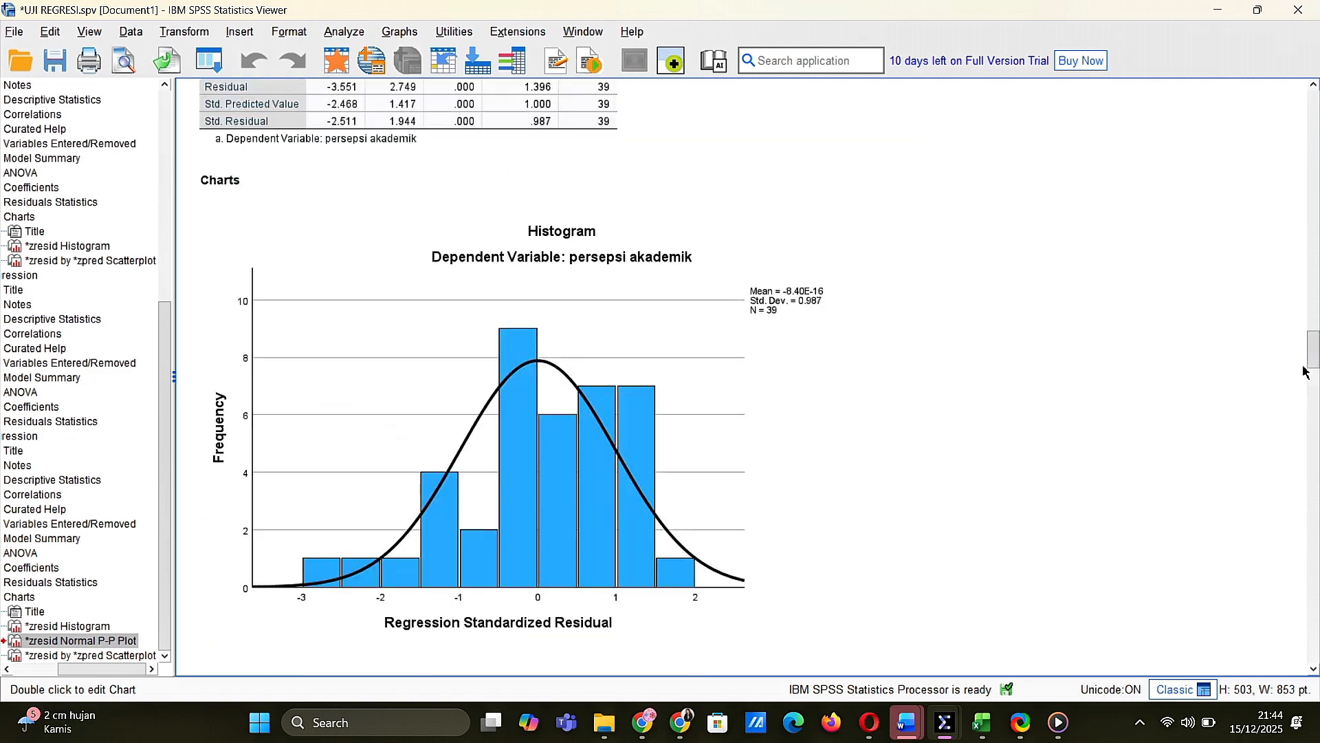
Switch to the Word report beside the output and review its title, hypotheses, data collection method and raw data table through to the regression assumption section
scroll(810, 362, up, 10)
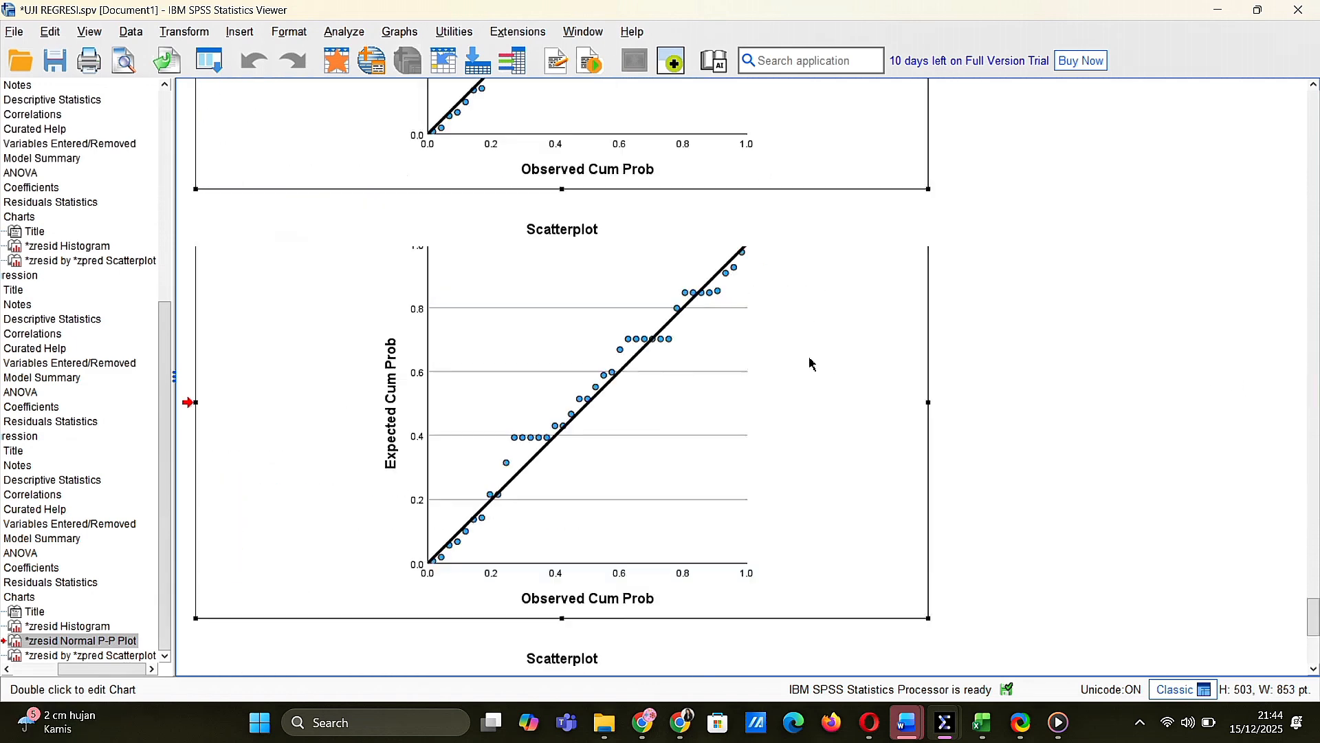
scroll(810, 363, up, 10)
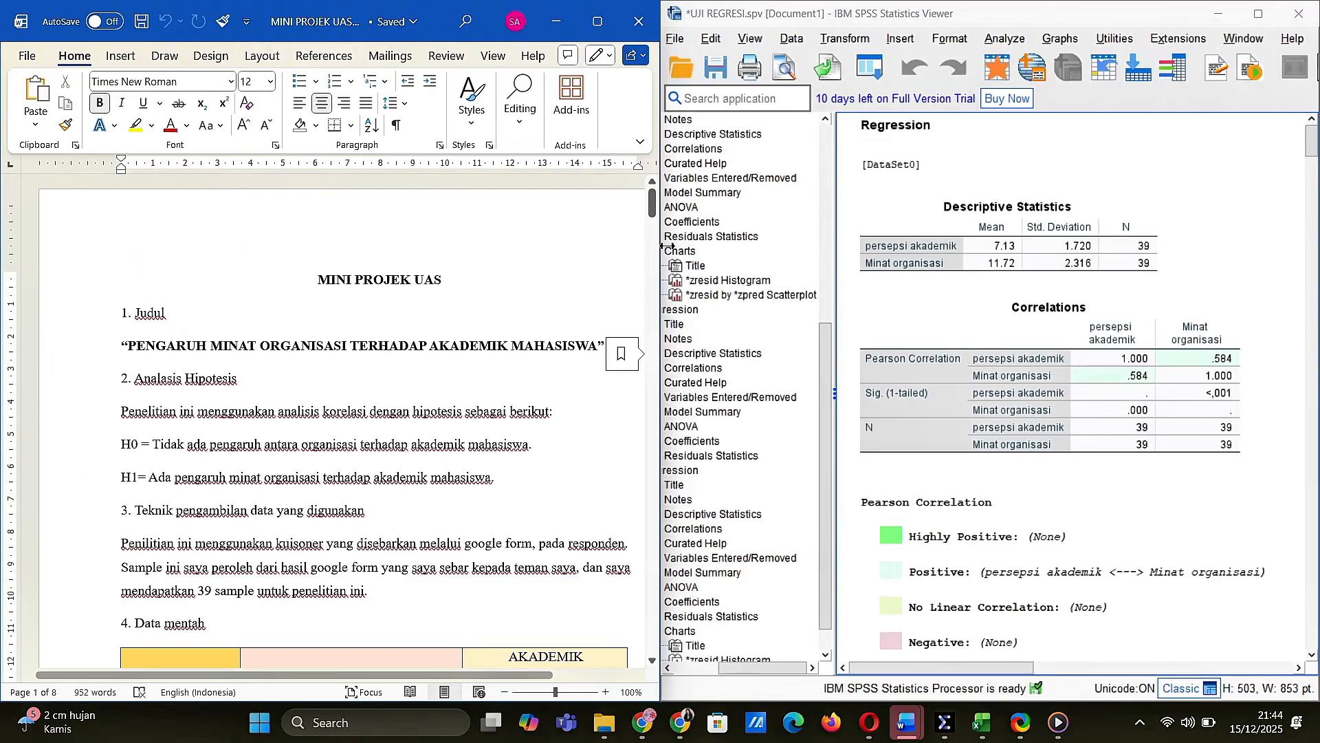
click(654, 221)
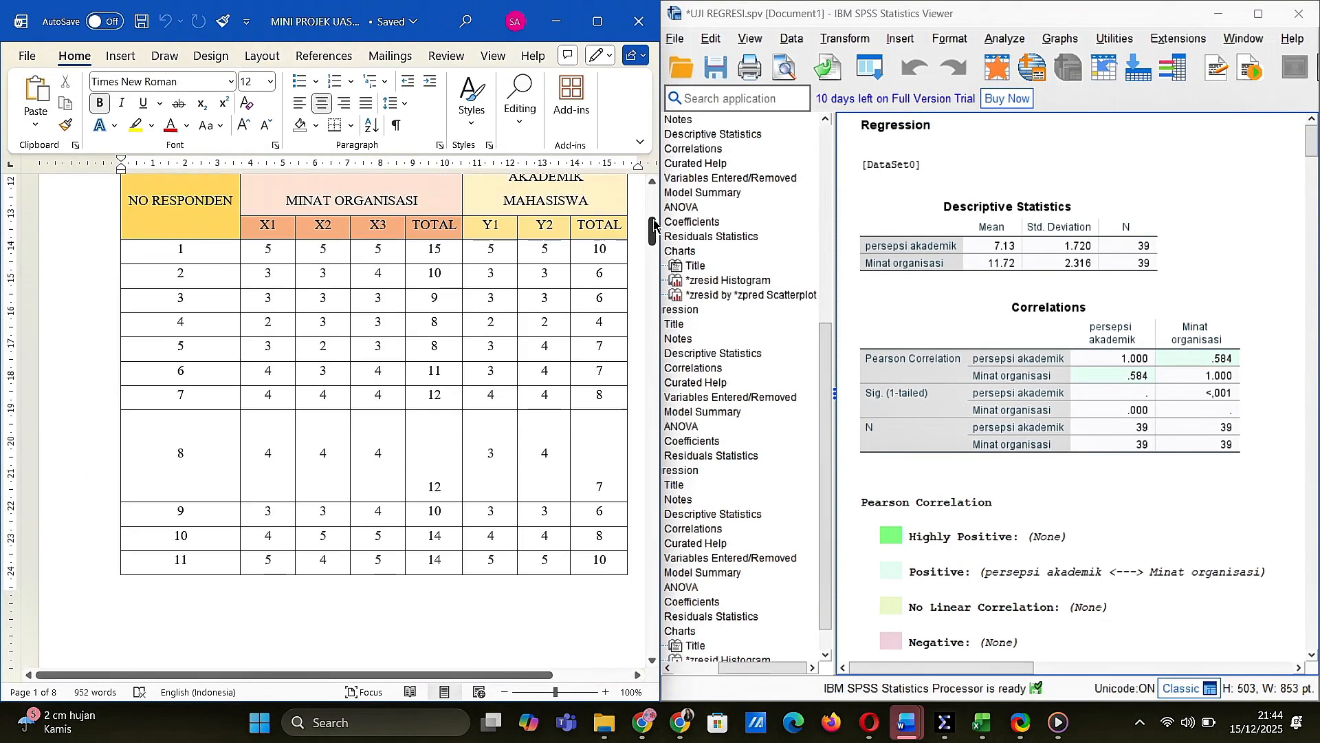
drag(654, 229, 653, 203)
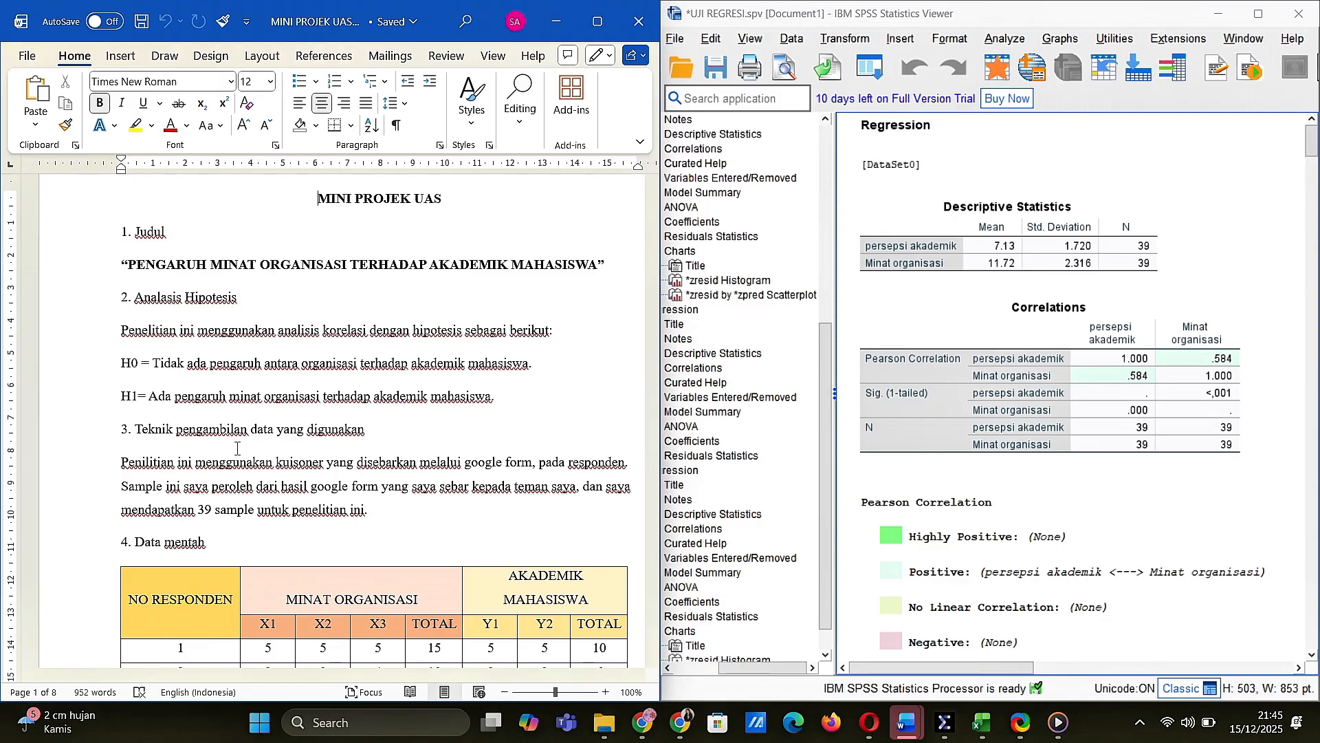
drag(653, 215, 639, 309)
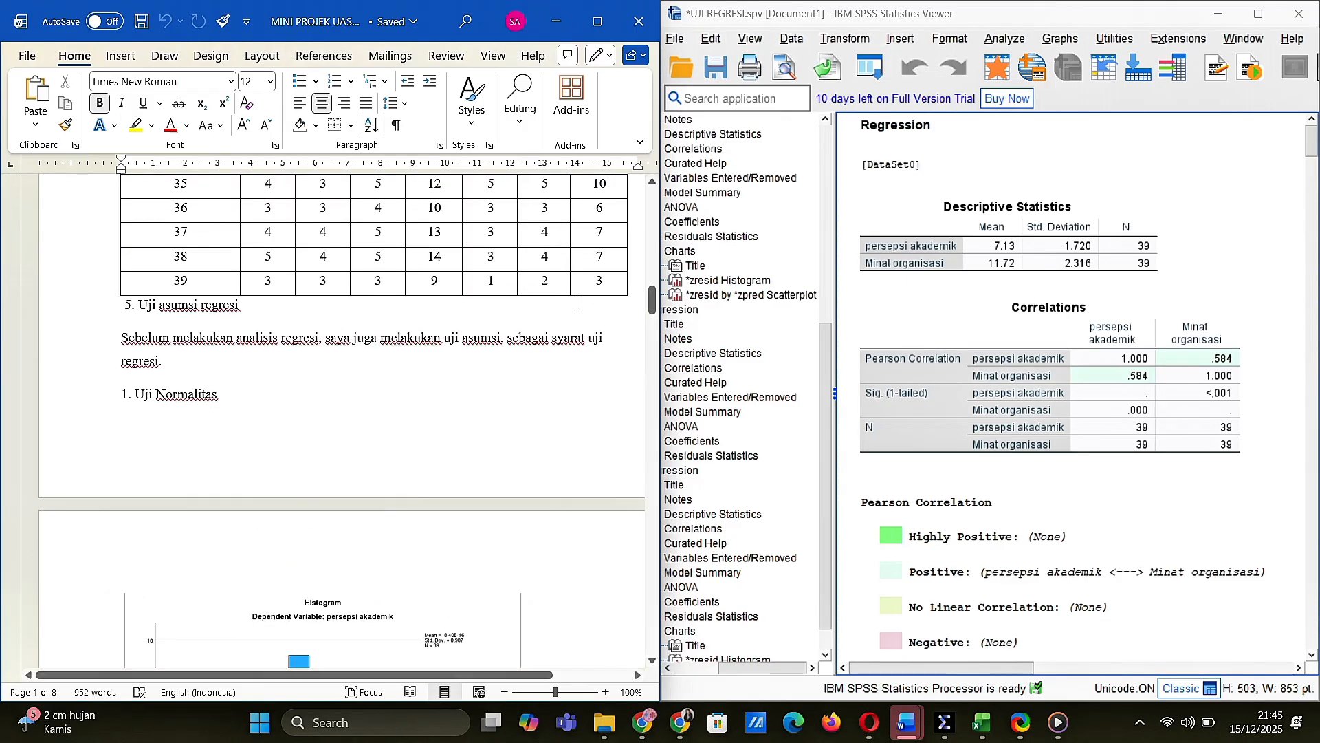
Locate the standardized residual histogram in the SPSS output and compare it with the histogram and normality interpretation in the Word report
click(971, 305)
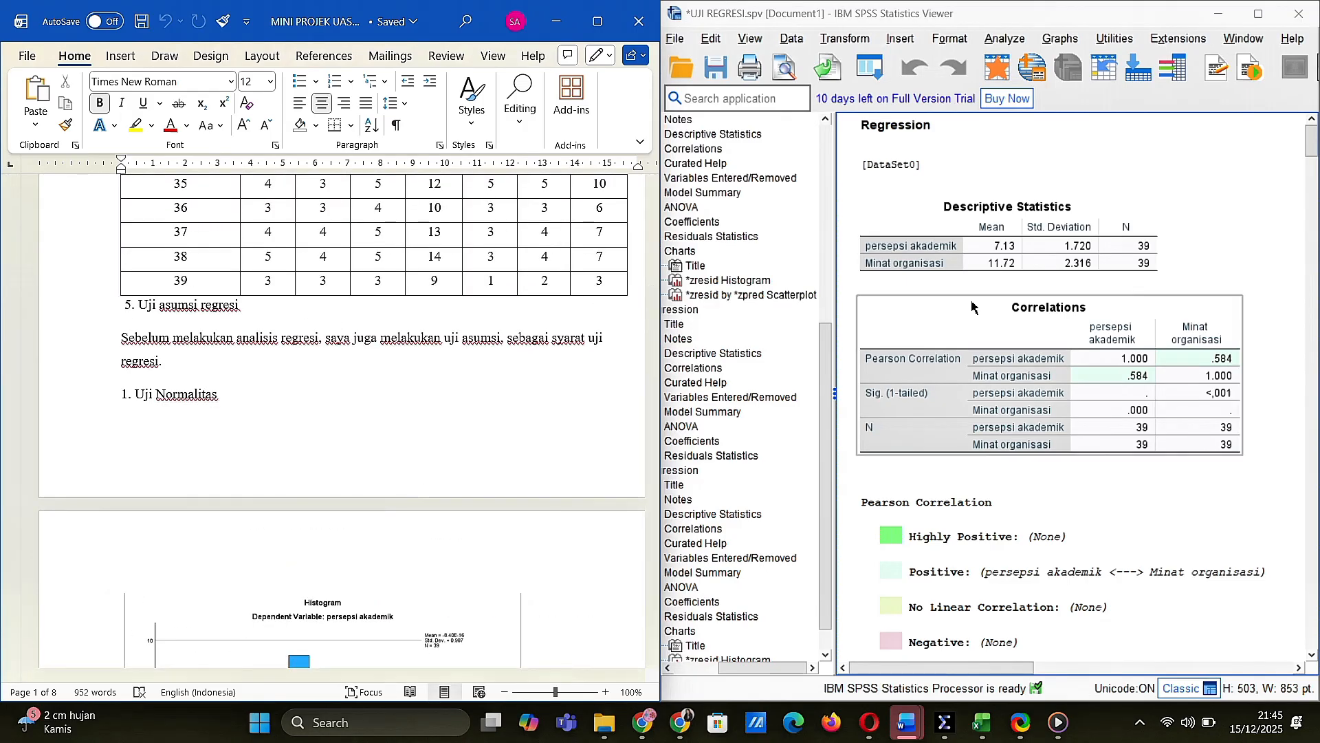
scroll(971, 305, down, 5)
scroll(976, 289, down, 5)
scroll(984, 268, up, 2)
scroll(984, 269, down, 15)
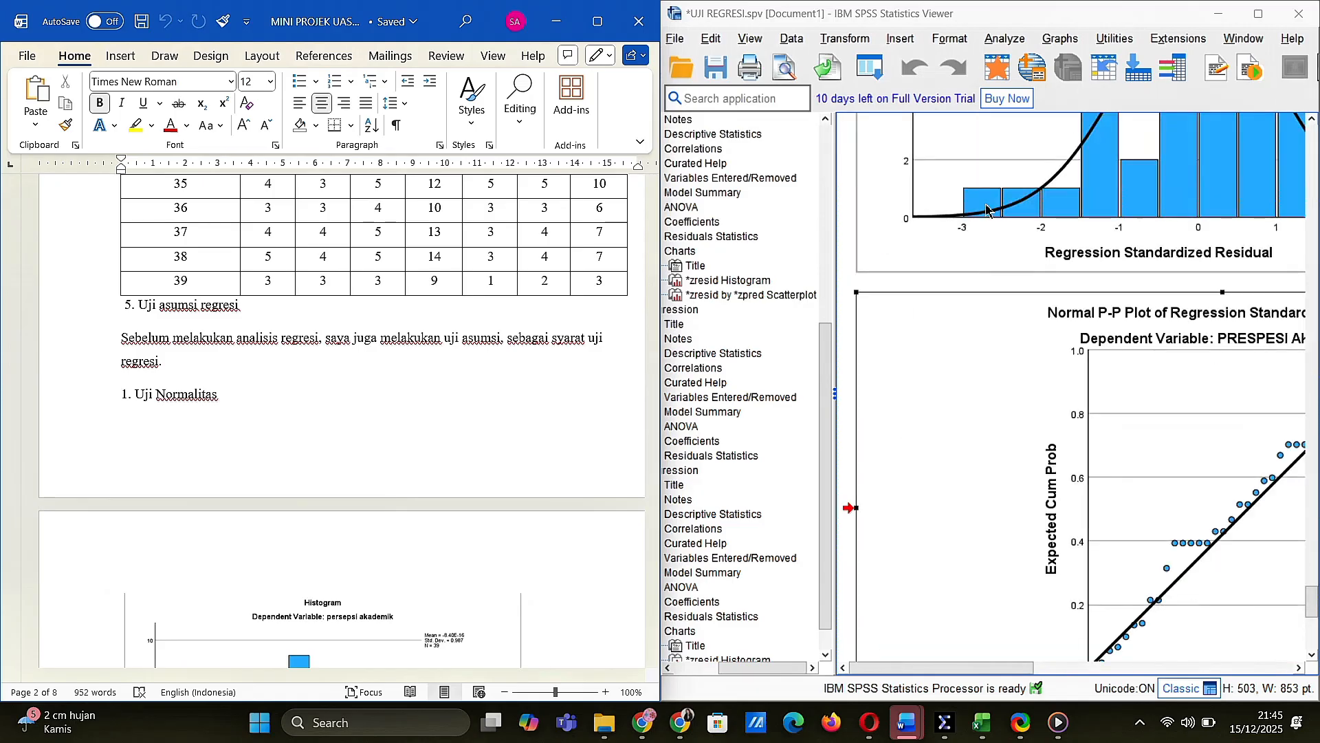
click(986, 207)
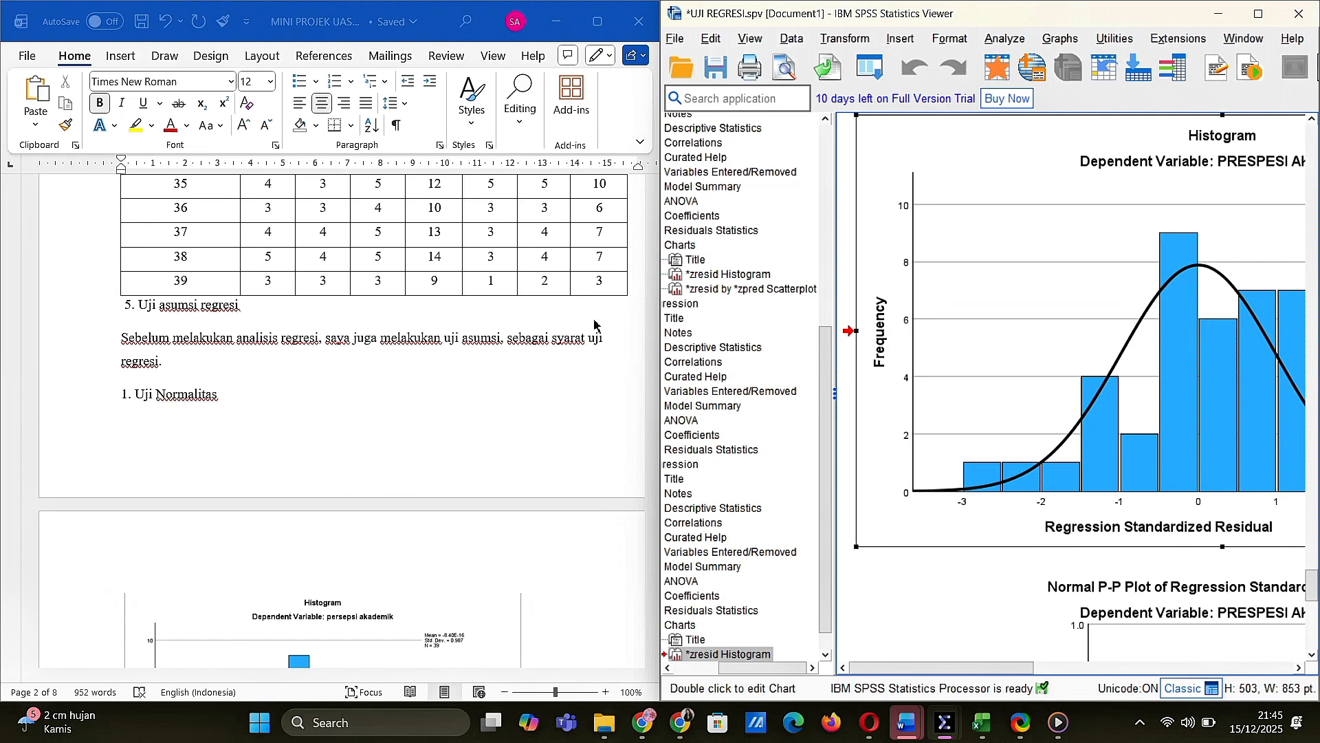
drag(654, 316, 654, 342)
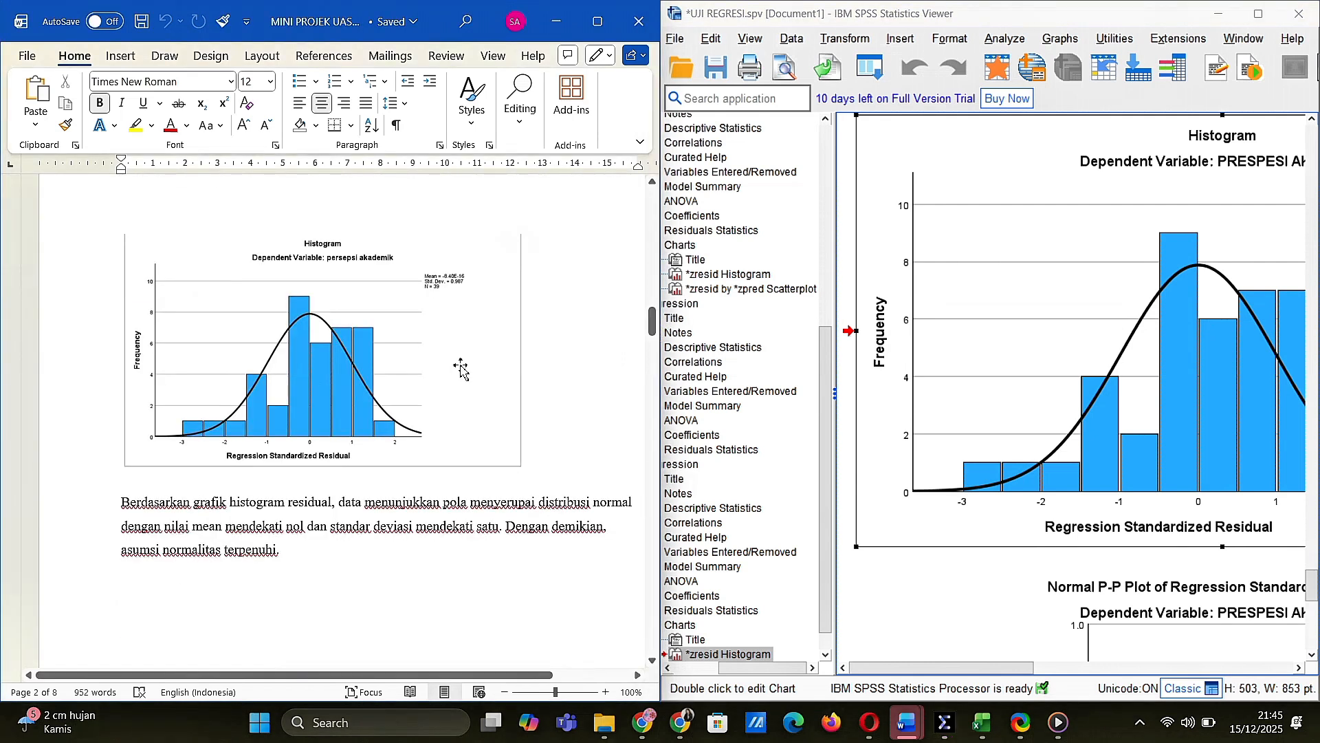
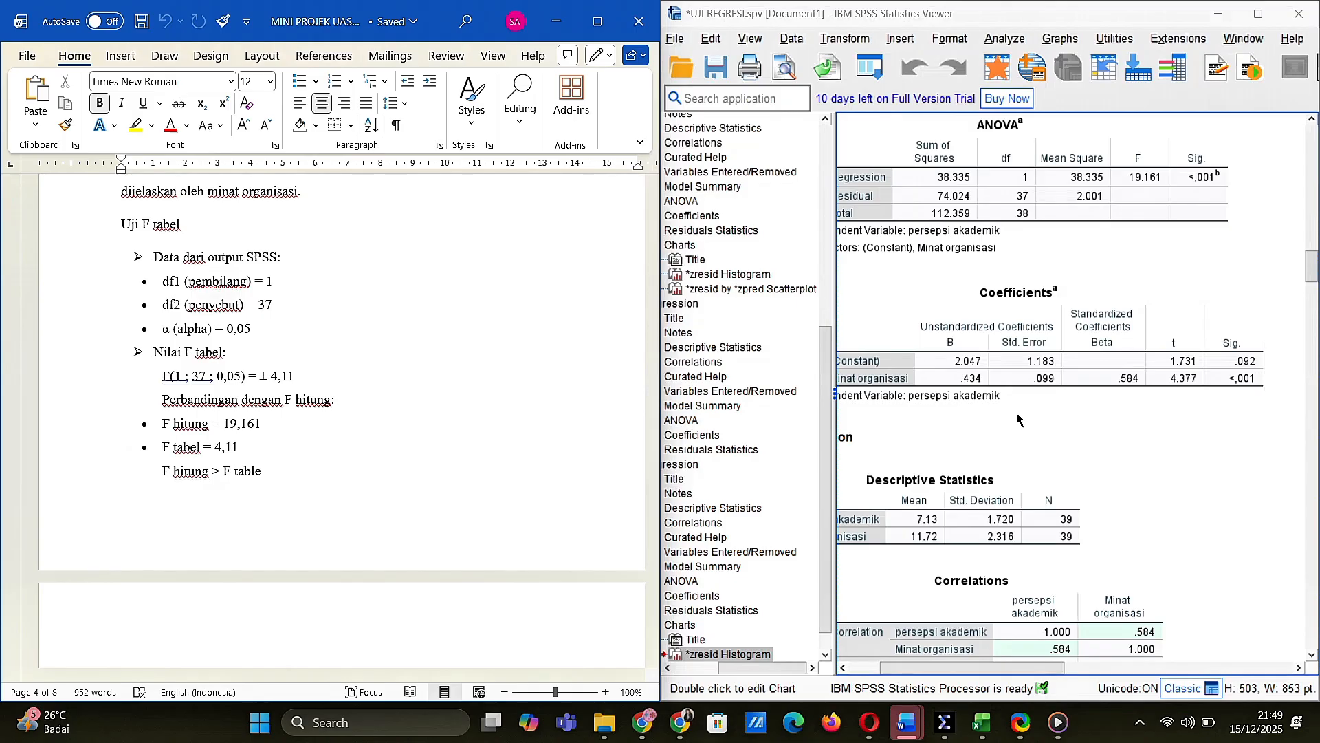
Compare the Model Summary and ANOVA tables in the SPSS output with the report's F-table, t-table and ANOVA test sections
click(1313, 278)
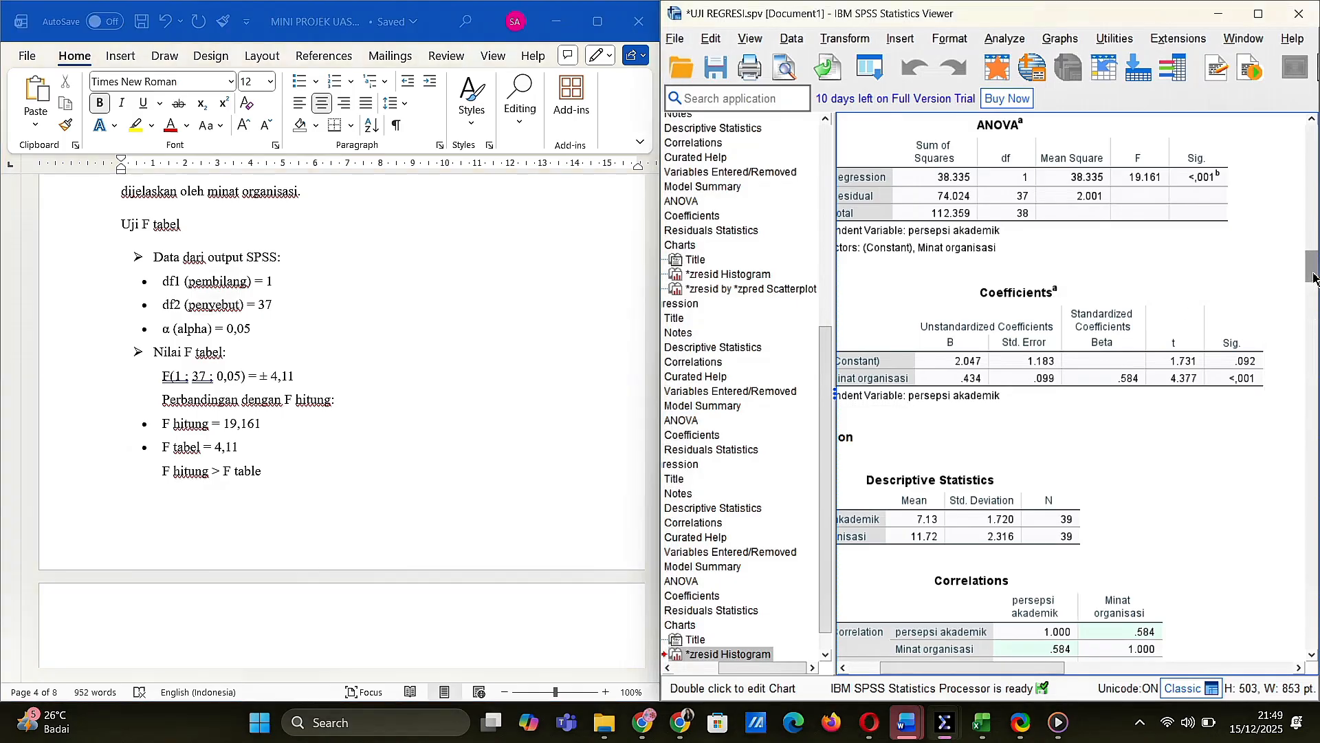
drag(1314, 279, 1314, 260)
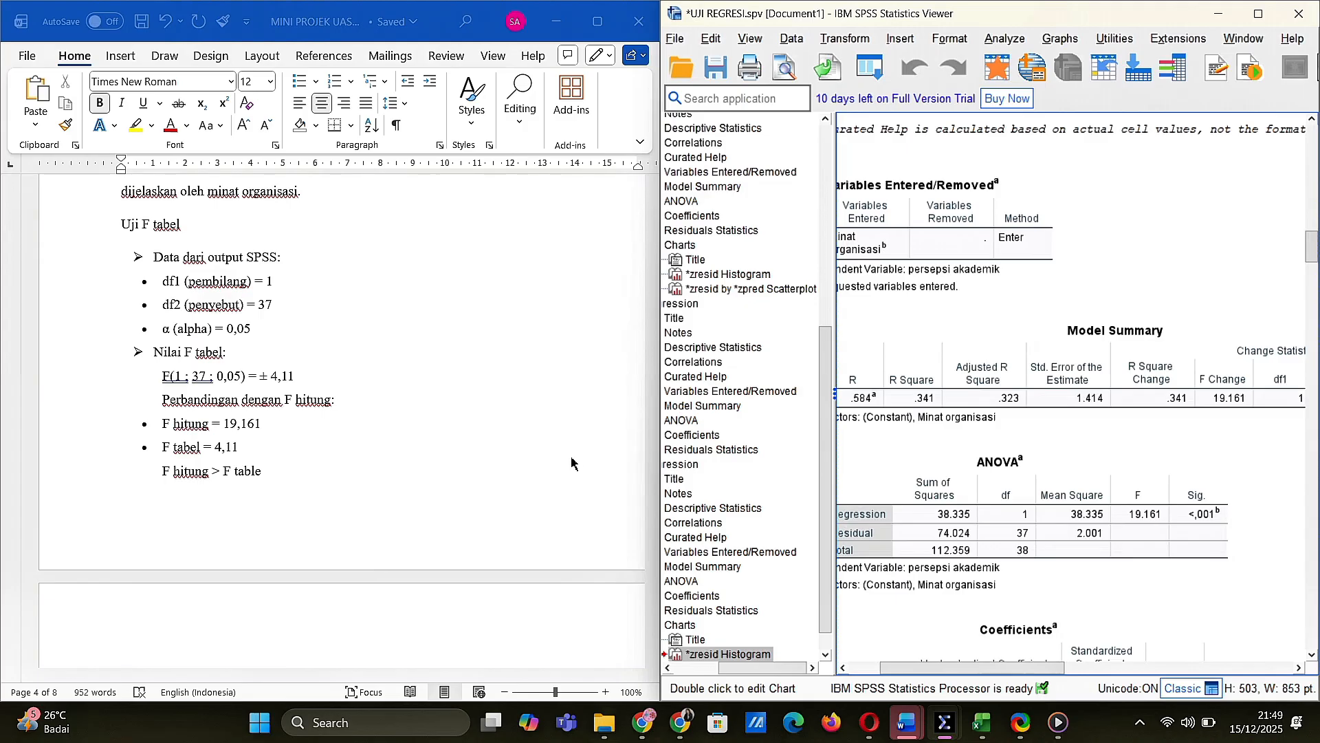
drag(653, 475, 654, 489)
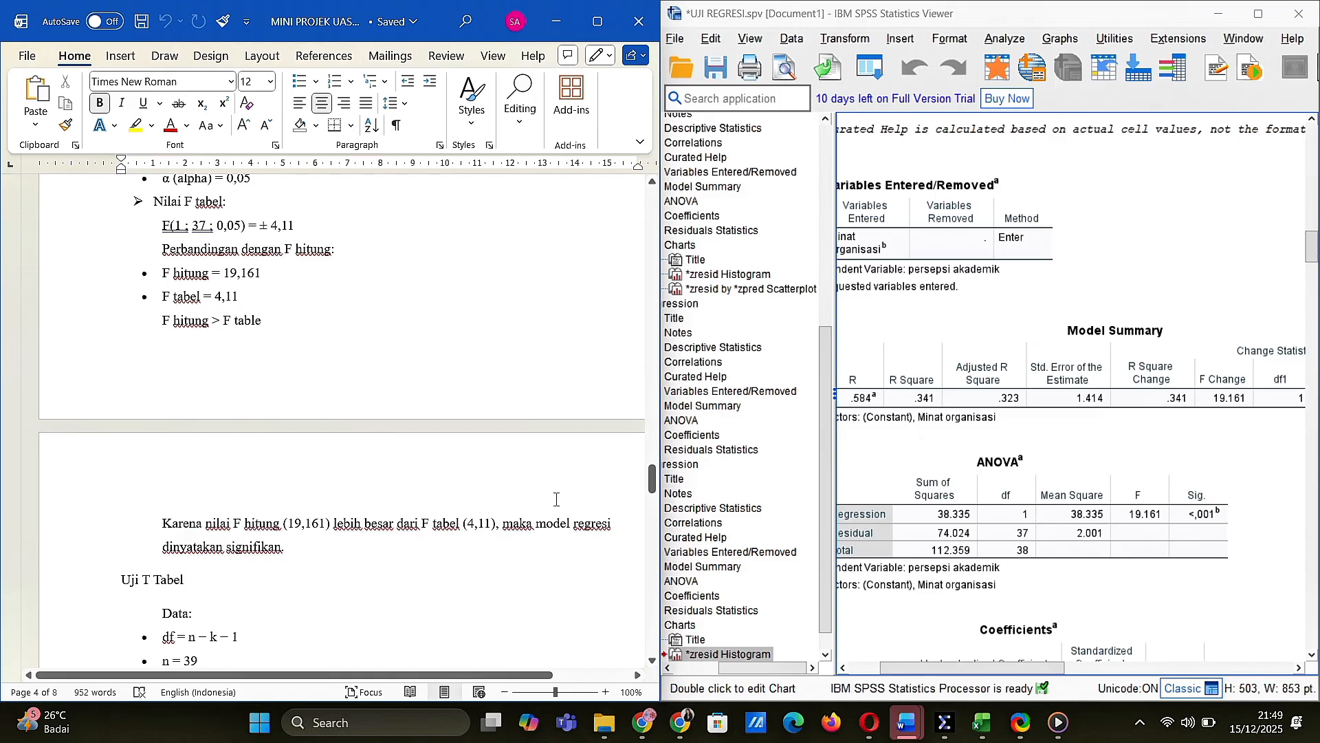
drag(652, 489, 652, 503)
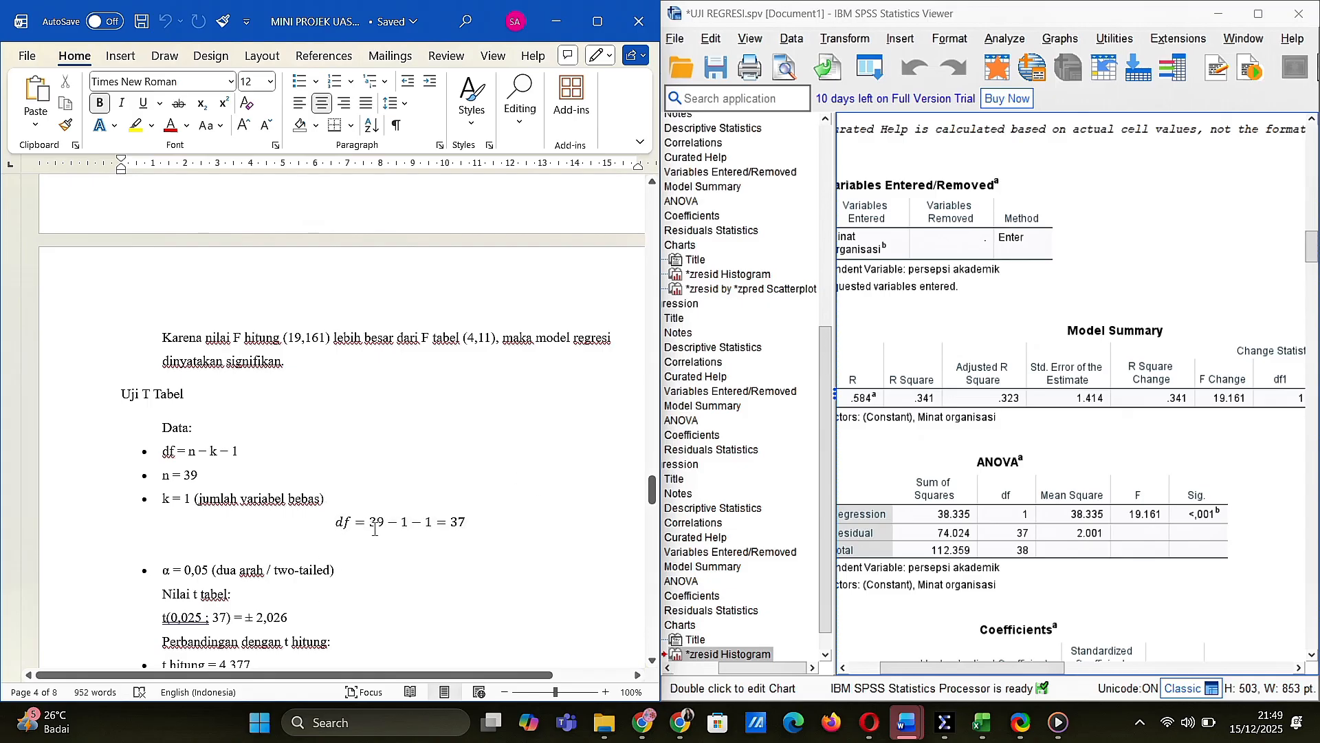
drag(654, 494, 654, 506)
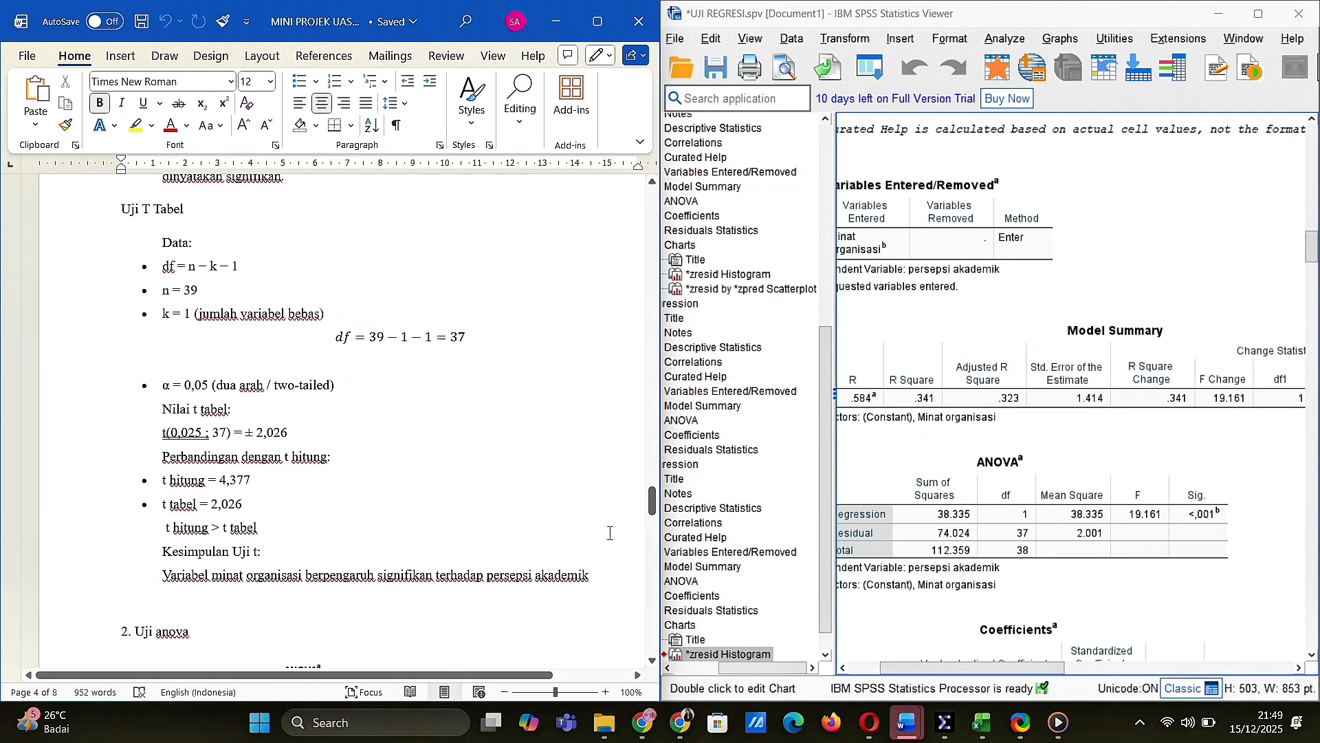
drag(654, 508, 658, 526)
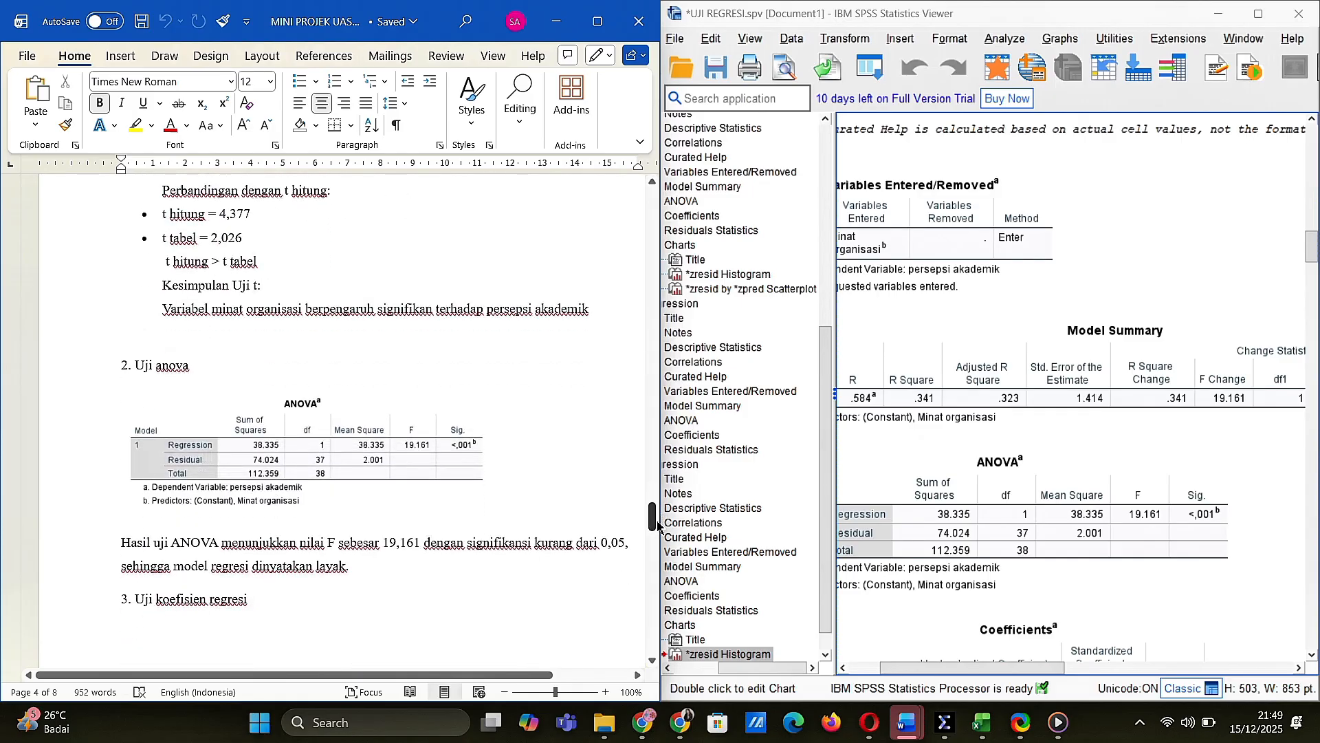
scroll(898, 535, left, 2)
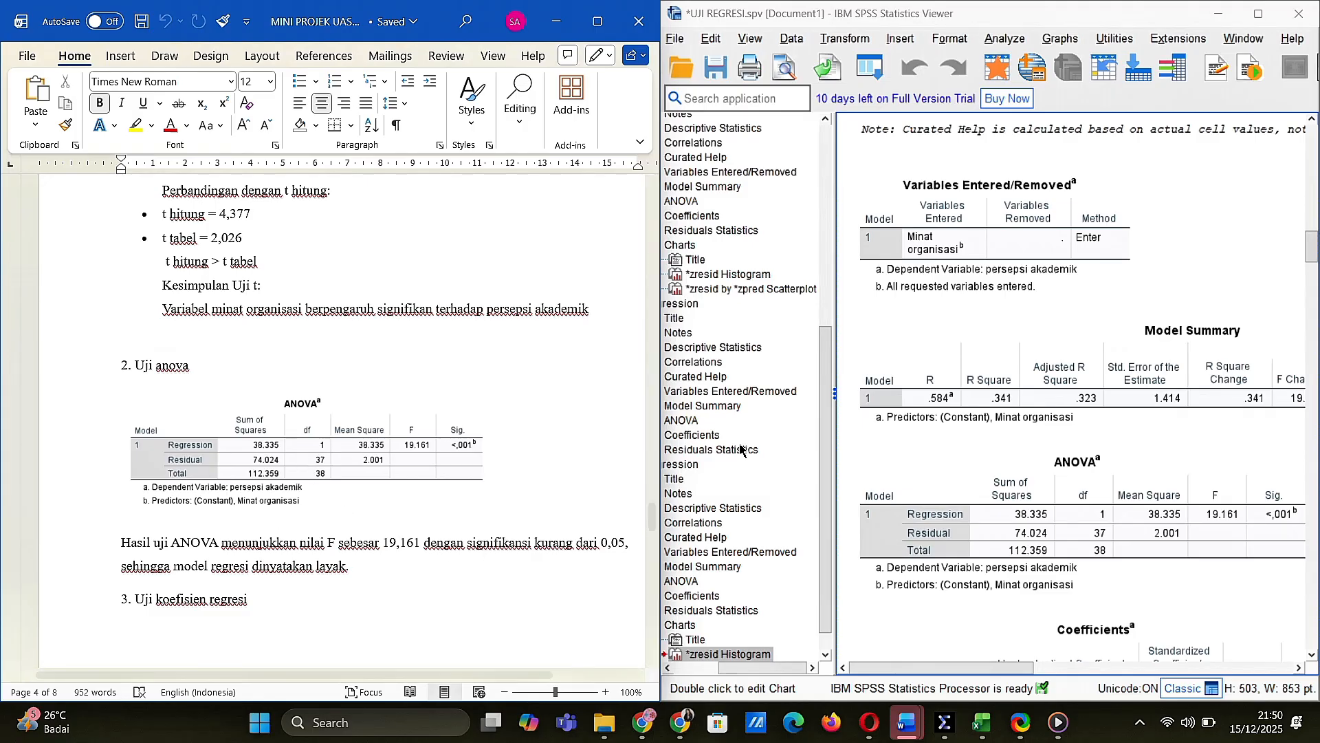
Review the report's coefficient test, residual statistics with their interpretation, and the conclusion, ending back at the t-test section
drag(654, 526, 583, 555)
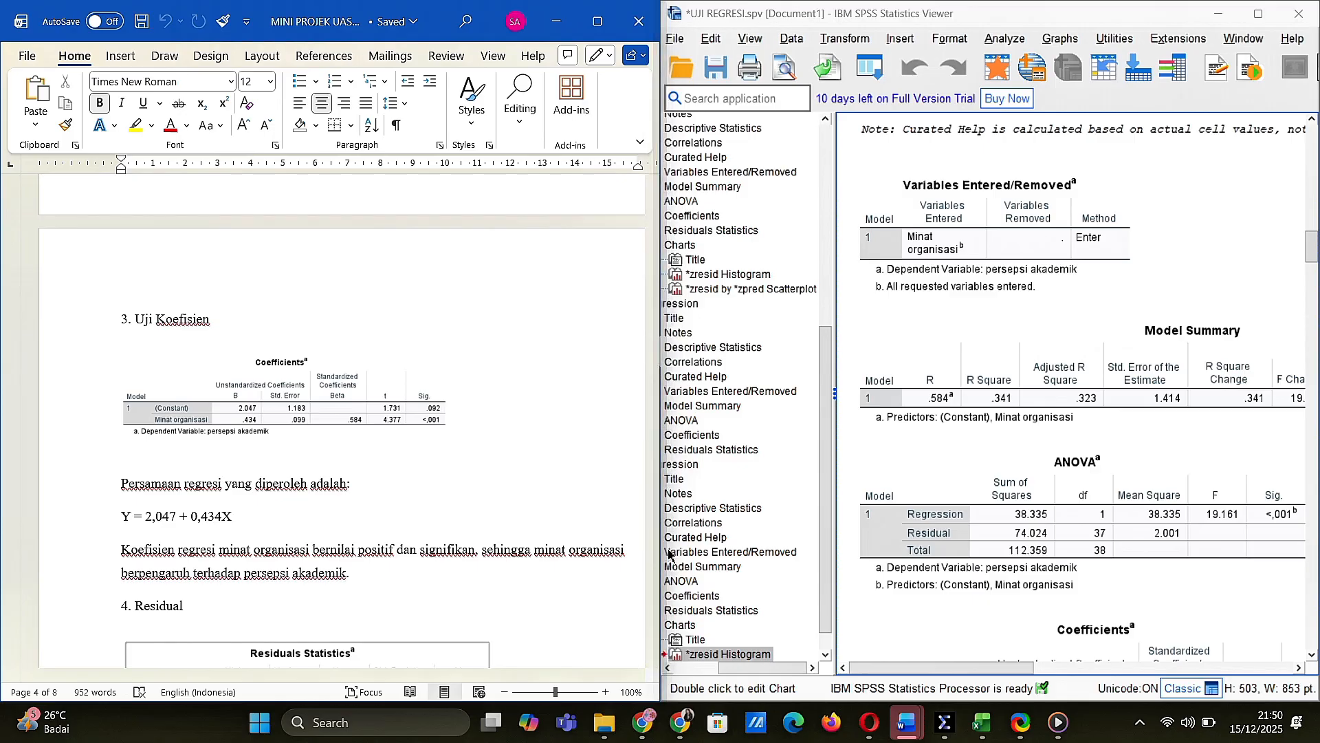
drag(655, 553, 655, 569)
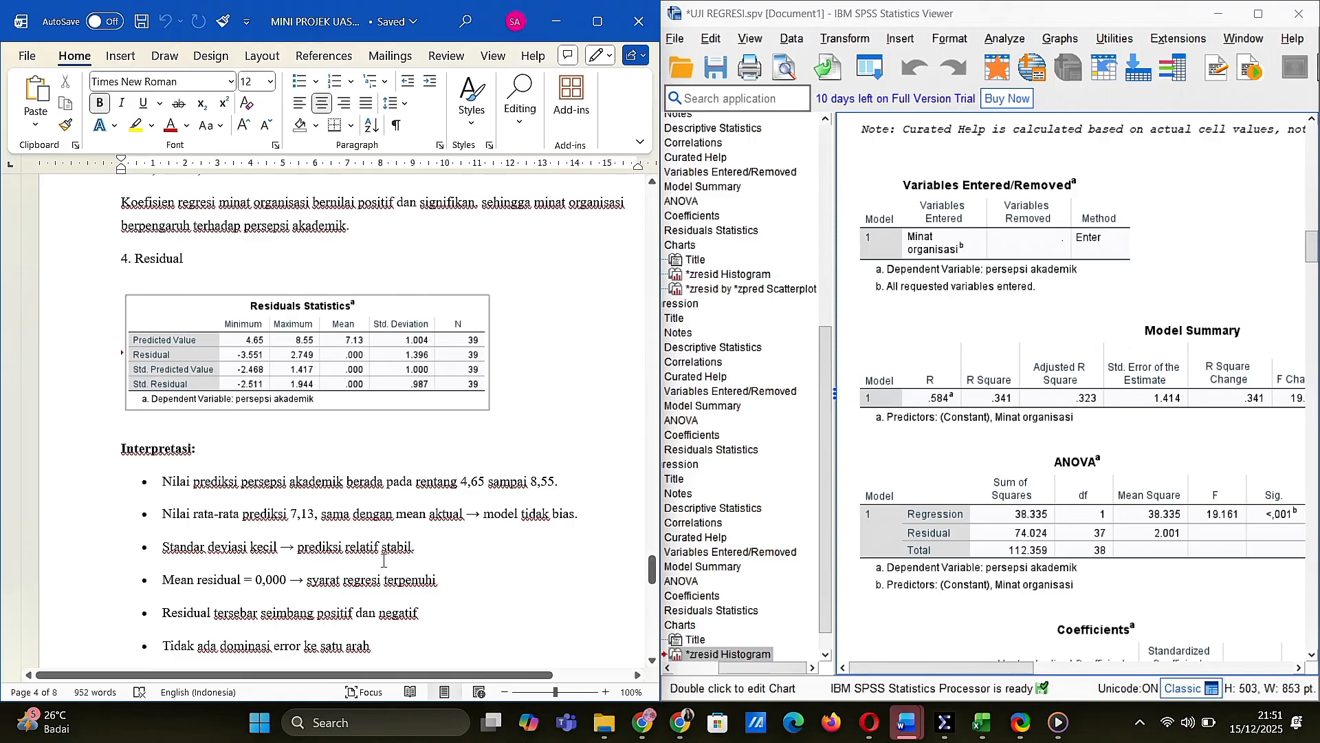
drag(655, 575, 655, 581)
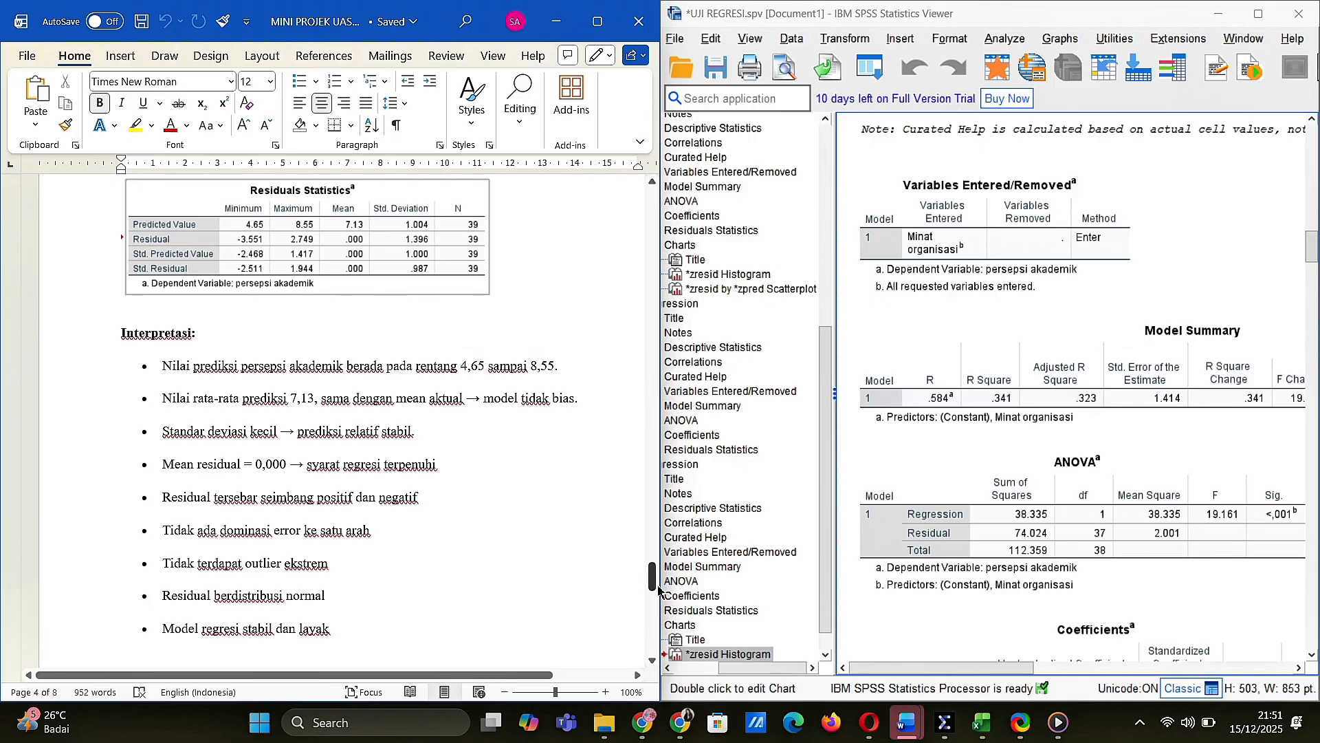
drag(652, 583, 650, 611)
click(377, 389)
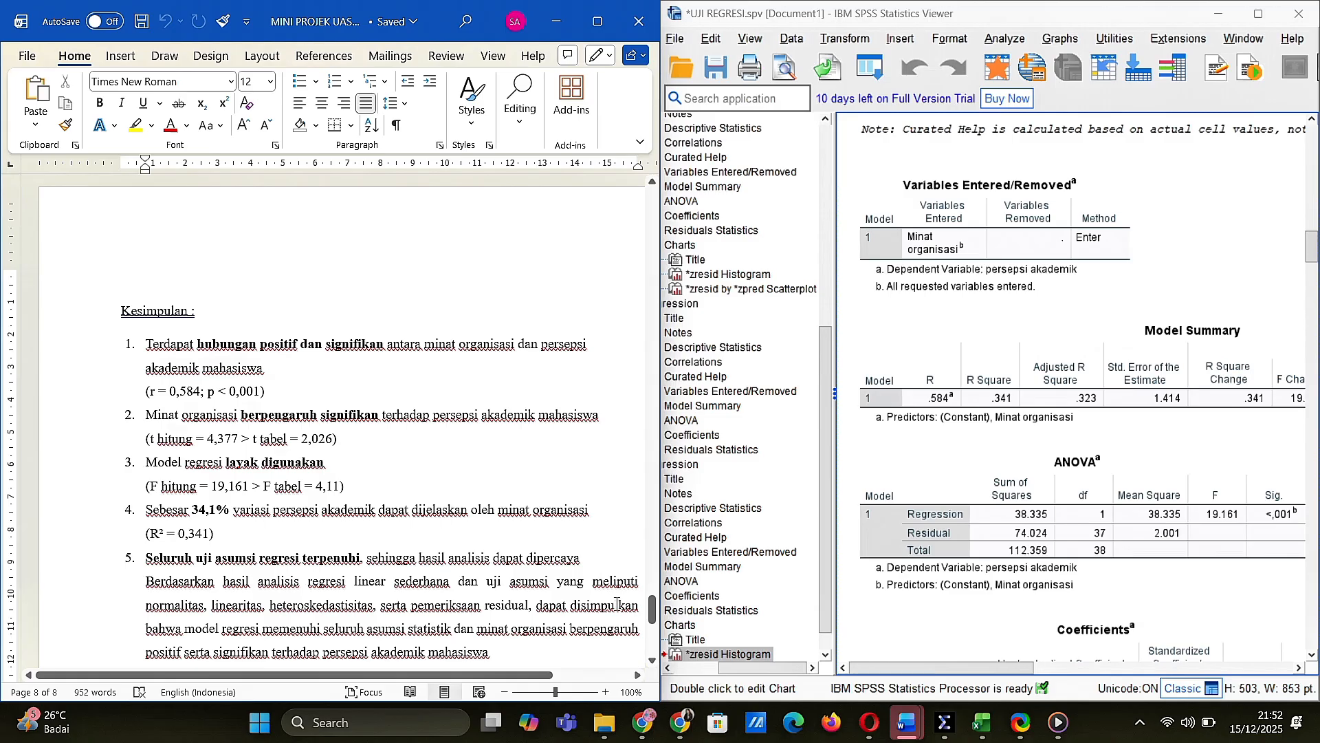
drag(658, 623, 583, 636)
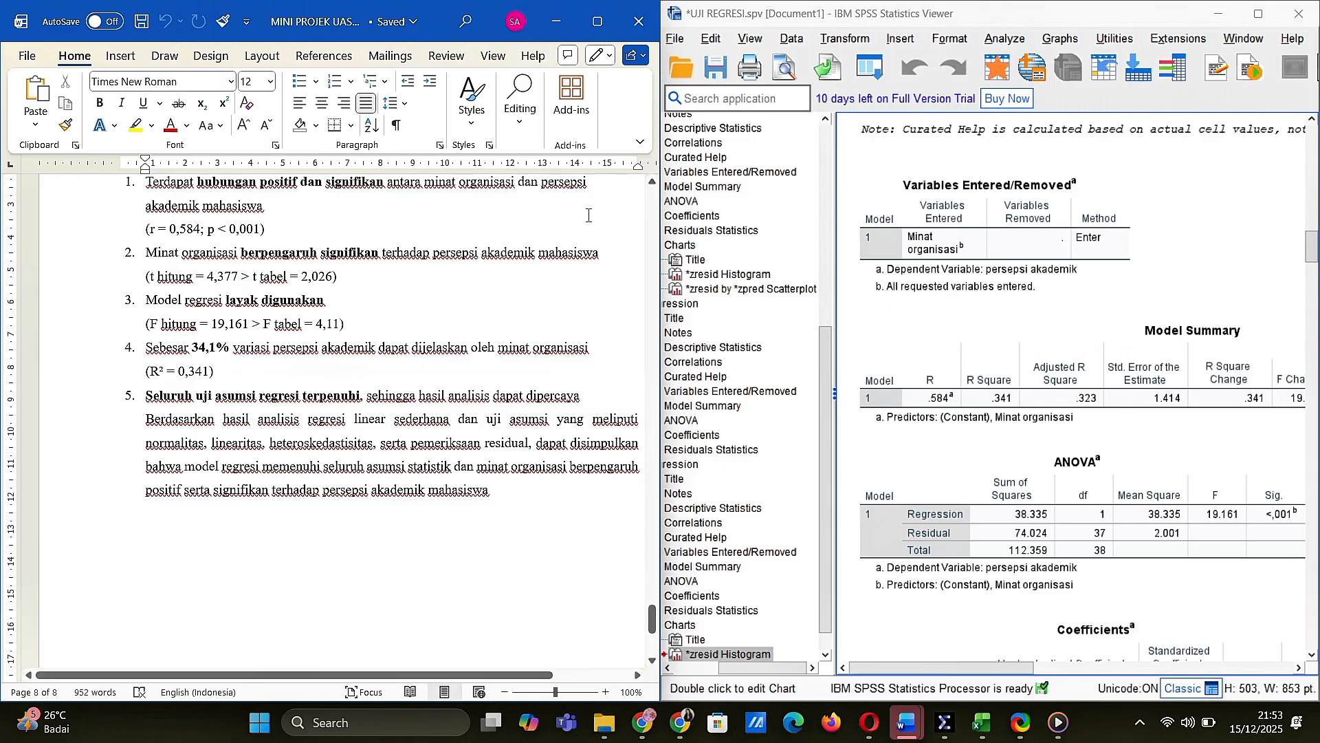
scroll(589, 215, up, 15)
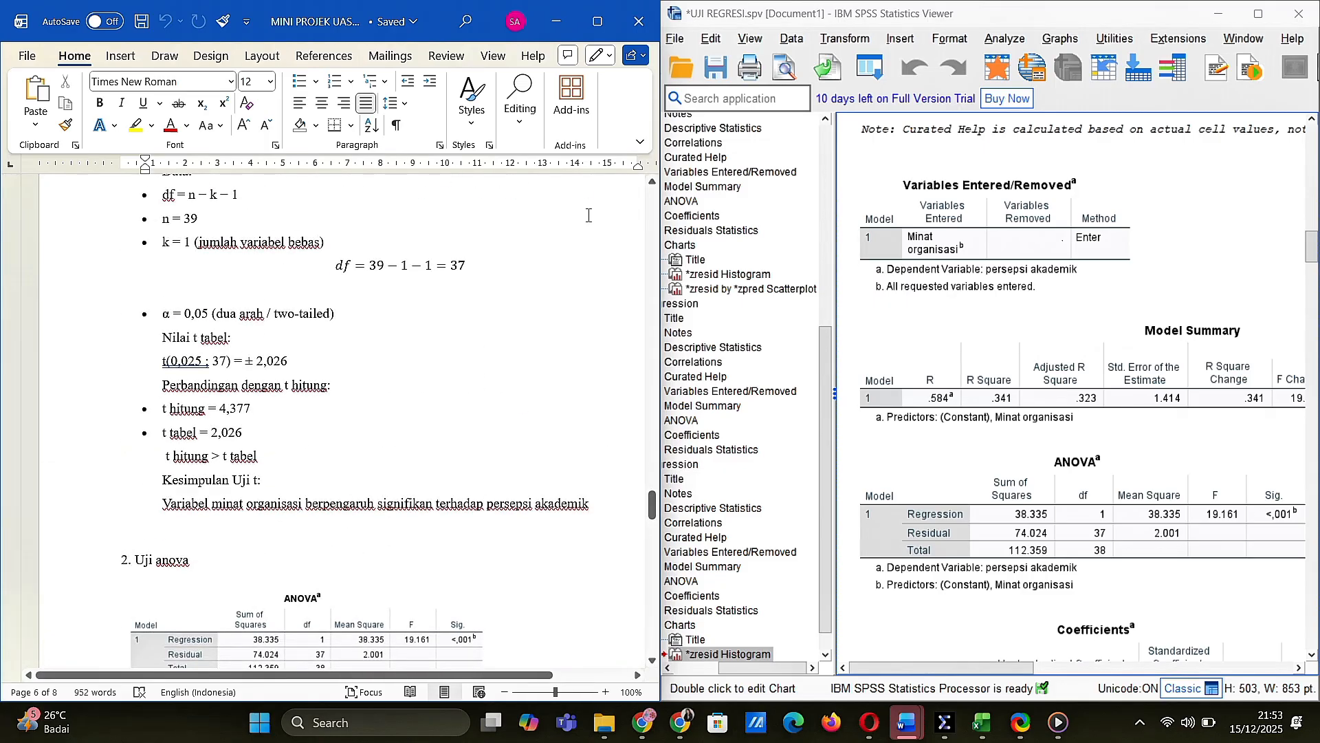